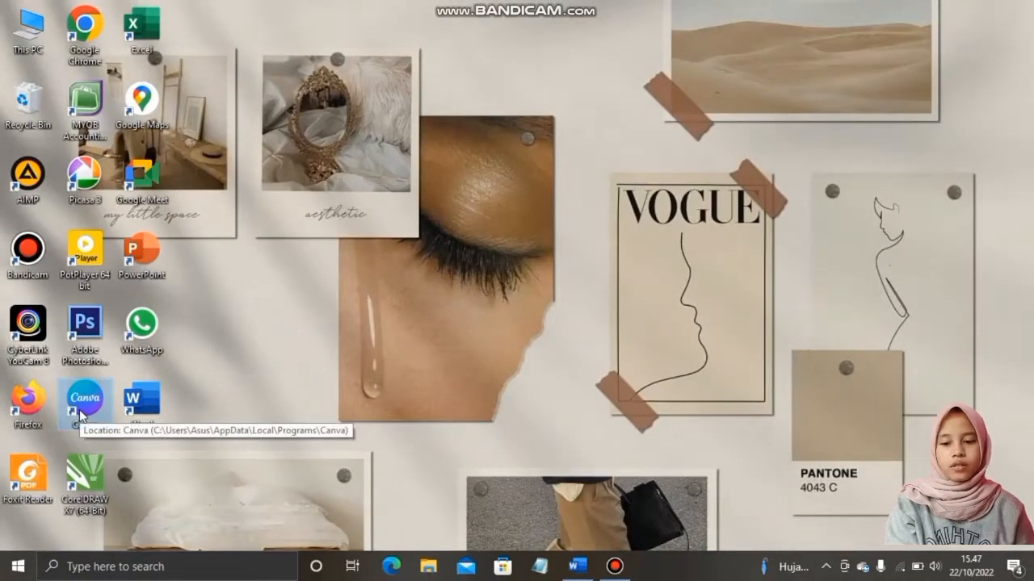
Launch Canva from its desktop icon and wait for the home page with the Presentasi (16:9) option
{"action": "left_click", "coordinate": [84, 399]}
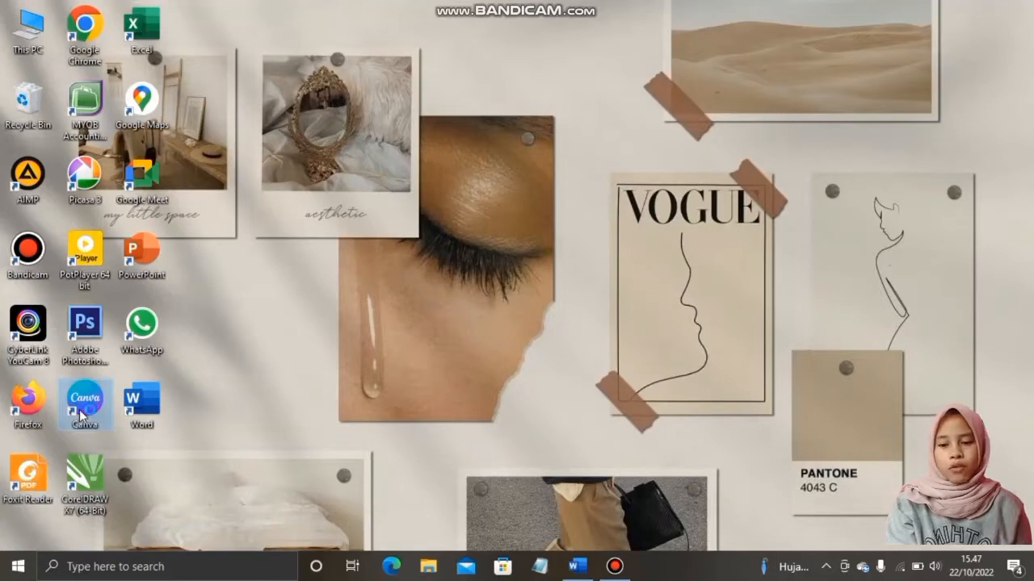
{"action": "double_click", "coordinate": [81, 412]}
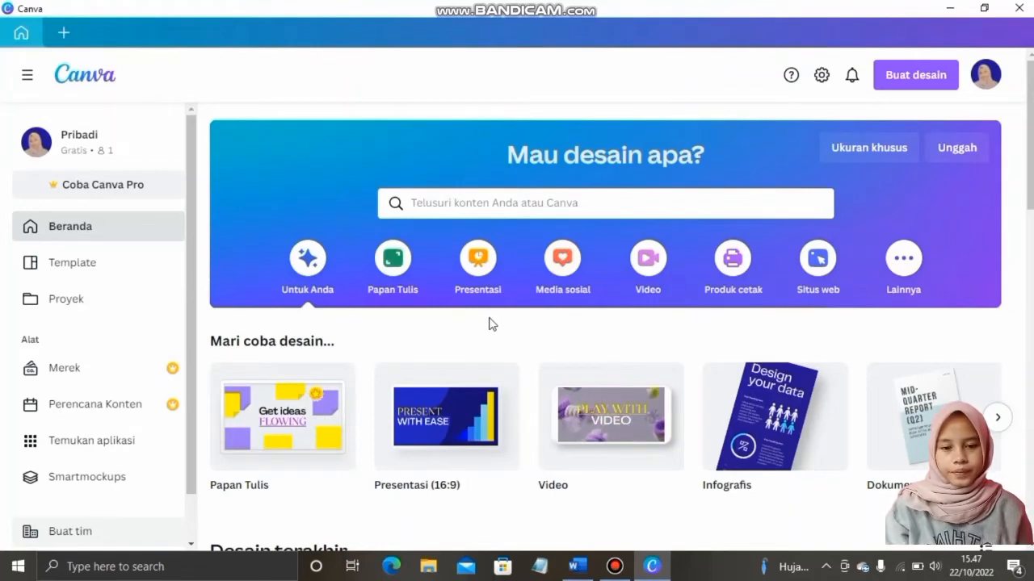
Create a blank Presentasi (16:9) design and browse the presentation templates alongside it
{"action": "left_click", "coordinate": [450, 420]}
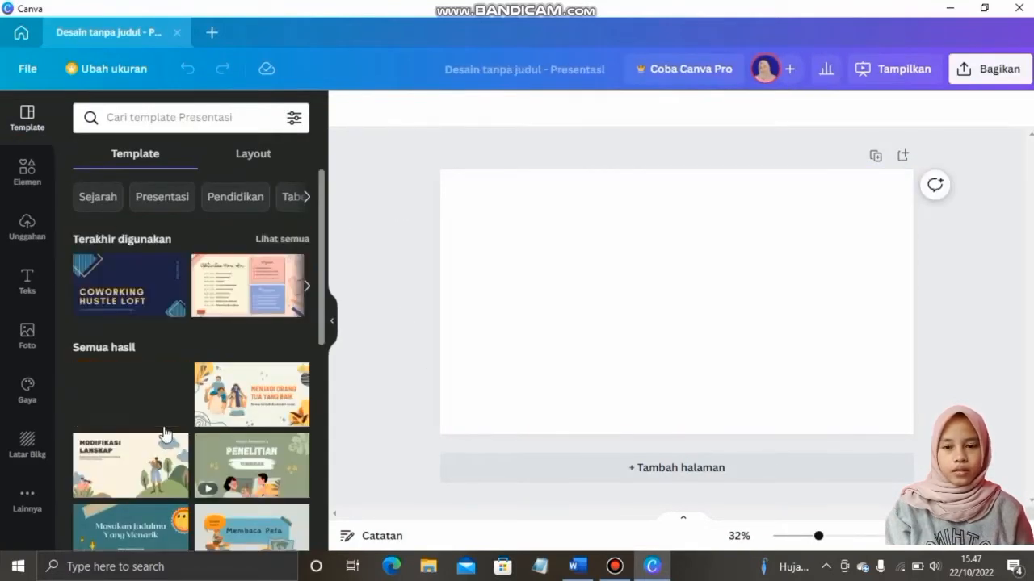
{"action": "scroll", "coordinate": [219, 314], "scroll_direction": "down", "scroll_amount": 8}
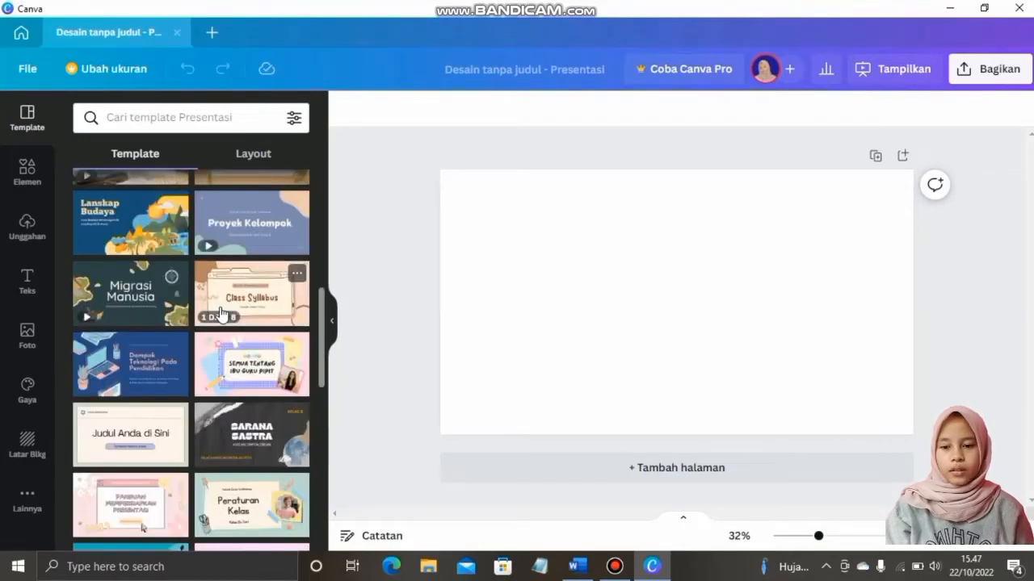
{"action": "scroll", "coordinate": [219, 314], "scroll_direction": "down", "scroll_amount": 2}
{"action": "scroll", "coordinate": [219, 313], "scroll_direction": "down", "scroll_amount": 4}
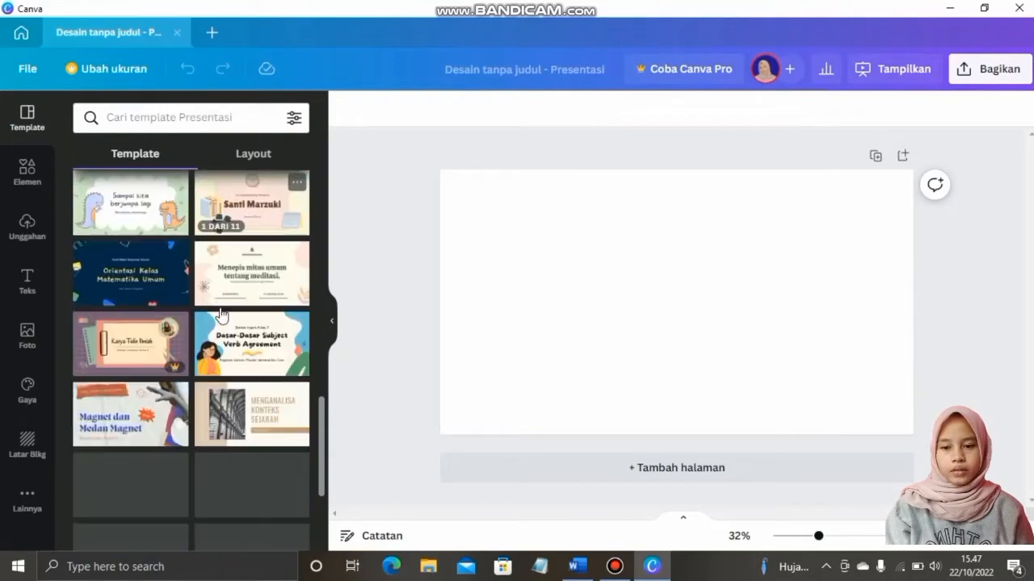
{"action": "scroll", "coordinate": [219, 314], "scroll_direction": "up", "scroll_amount": 14}
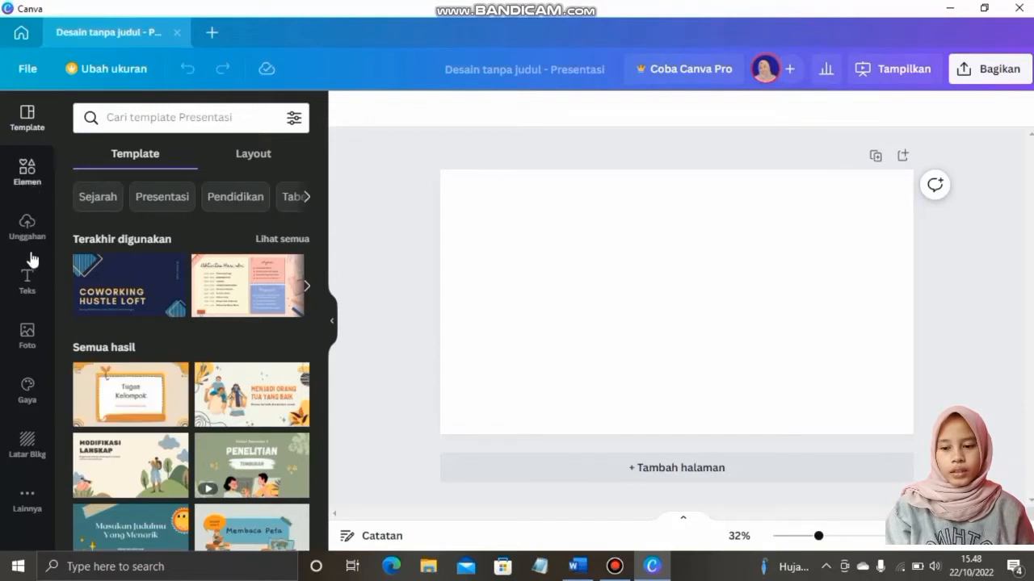
Apply the grey geometric-line photo from the recently used backgrounds as the slide background
{"action": "left_click", "coordinate": [33, 443]}
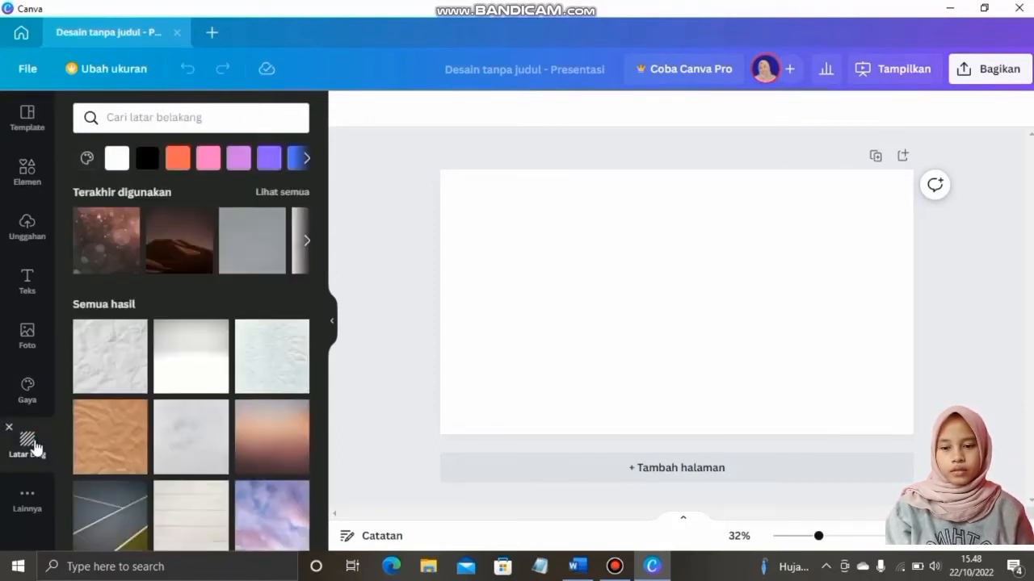
{"action": "left_click_drag", "start_coordinate": [322, 194], "coordinate": [337, 166]}
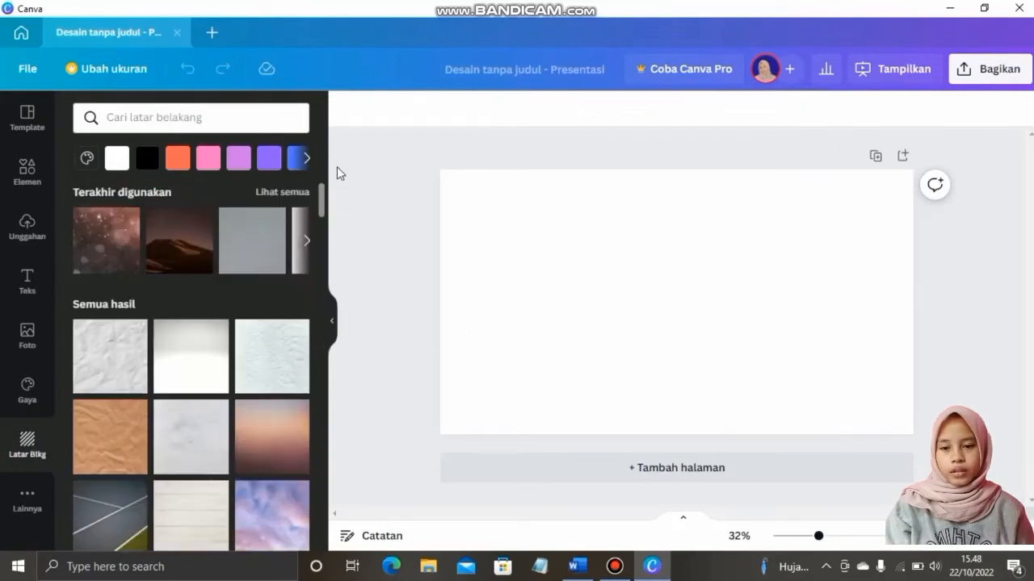
{"action": "left_click", "coordinate": [287, 193]}
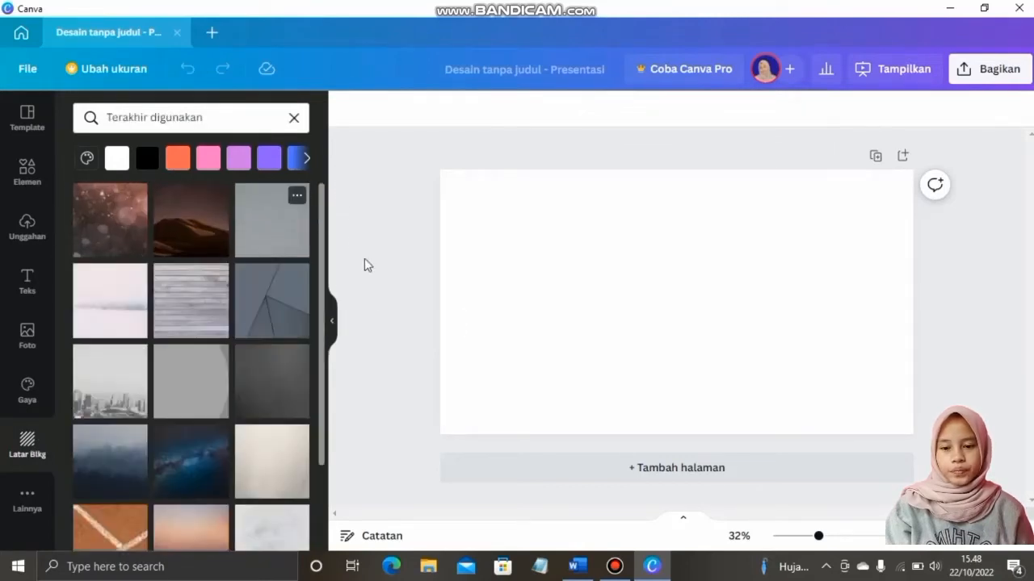
{"action": "left_click", "coordinate": [274, 306]}
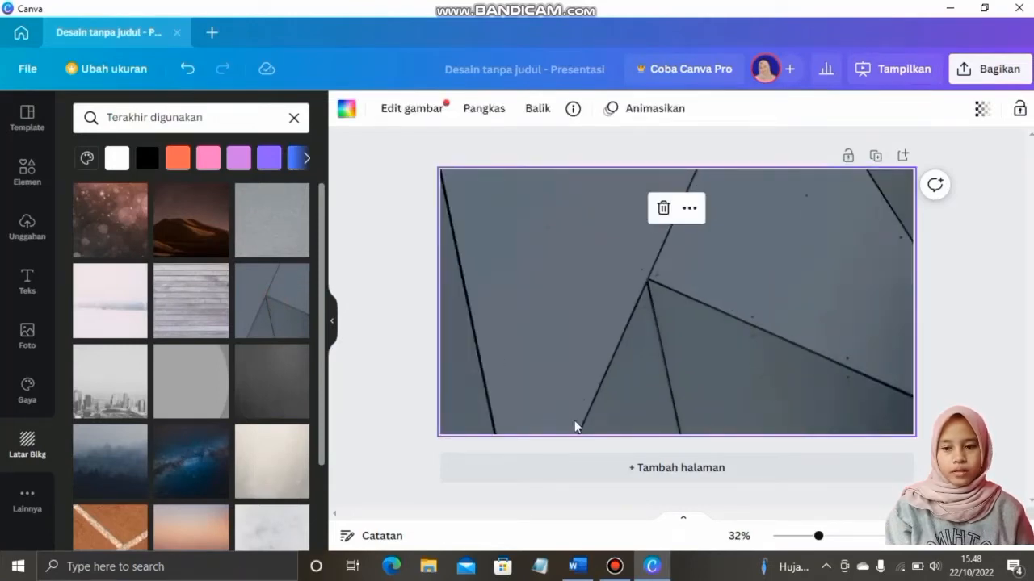
{"action": "left_click", "coordinate": [41, 279]}
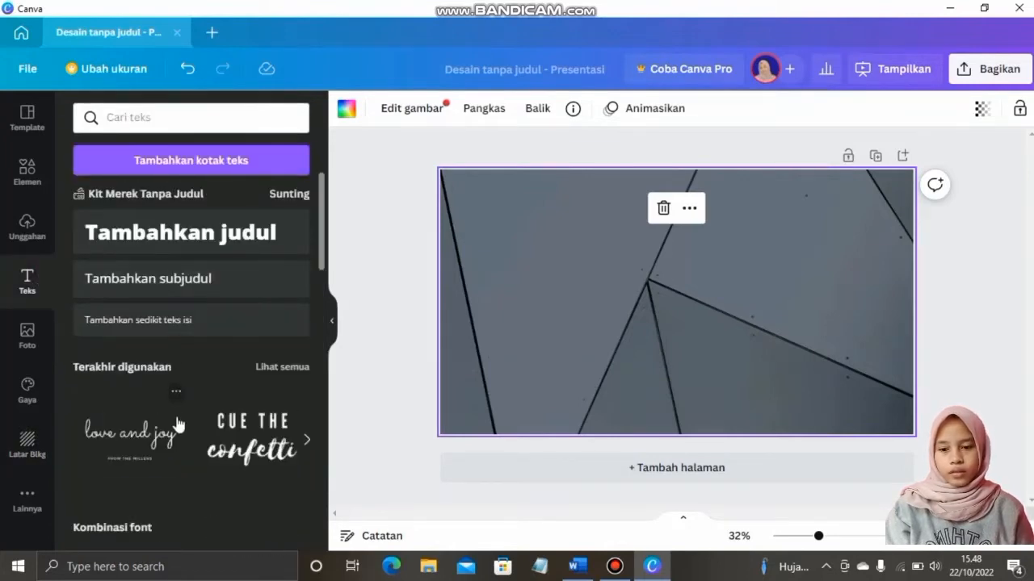
Add the 'CUE THE confetti' text preset, retype CUE THE as LITERASI DIGITAL, and delete 'confetti'
{"action": "scroll", "coordinate": [179, 425], "scroll_direction": "down", "scroll_amount": 1}
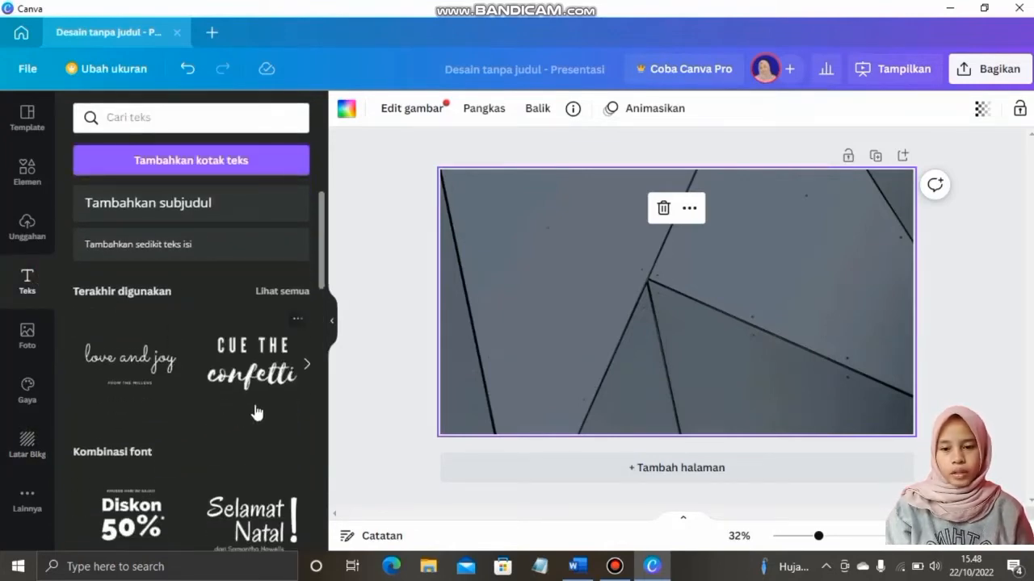
{"action": "left_click", "coordinate": [272, 363]}
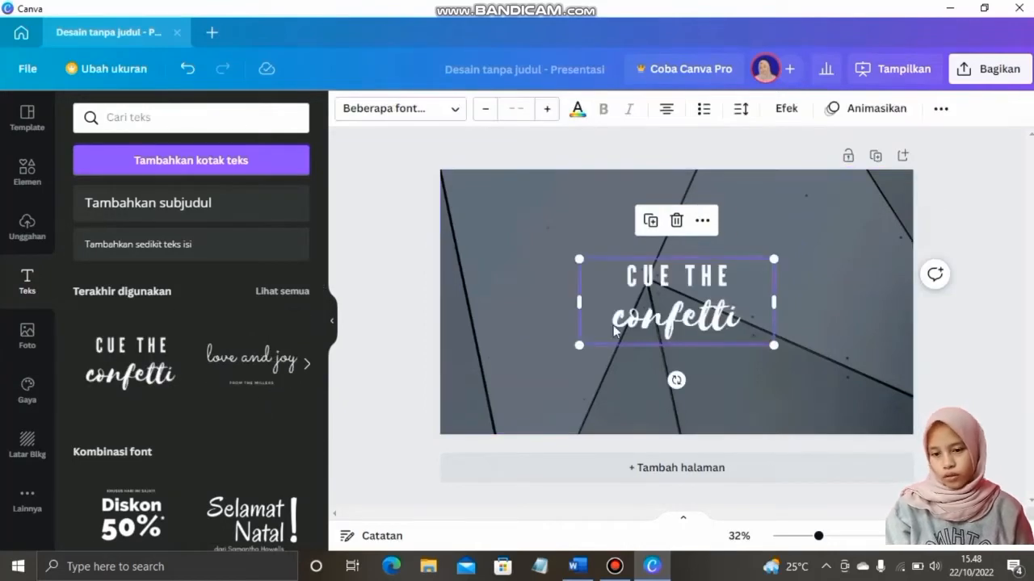
{"action": "left_click", "coordinate": [730, 316]}
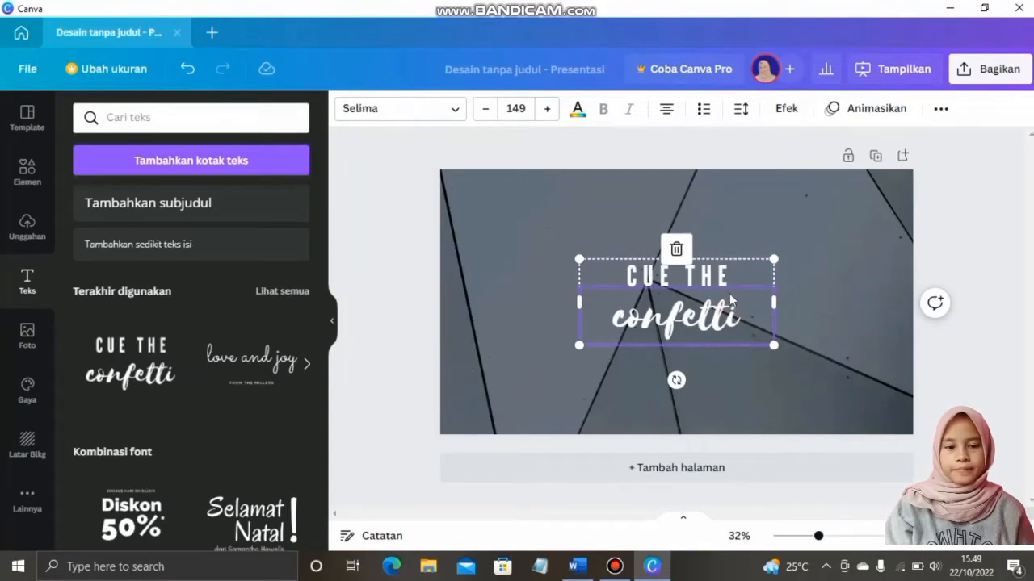
{"action": "left_click", "coordinate": [729, 278]}
{"action": "double_click", "coordinate": [729, 277]}
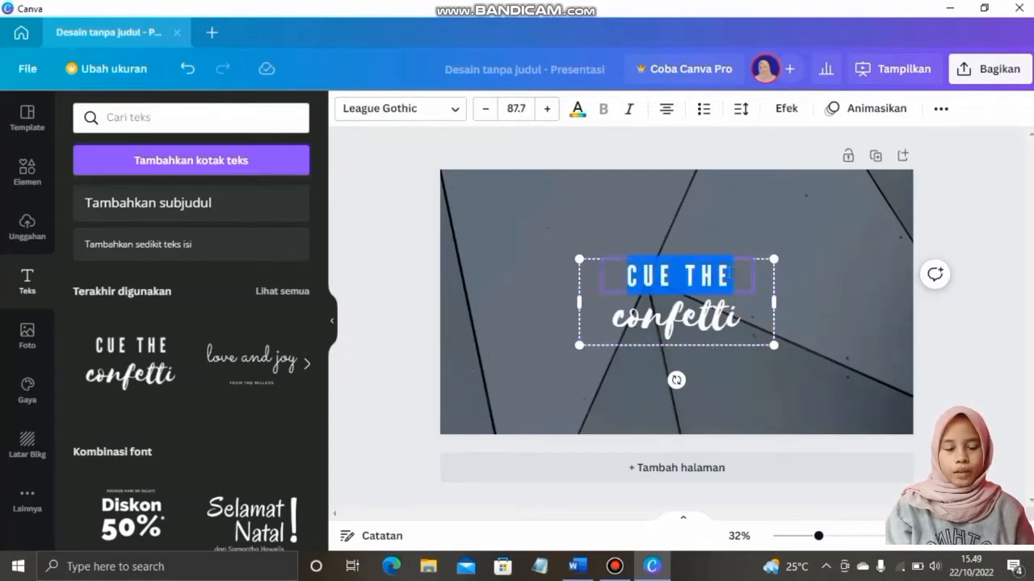
{"action": "type", "text": "LITE"}
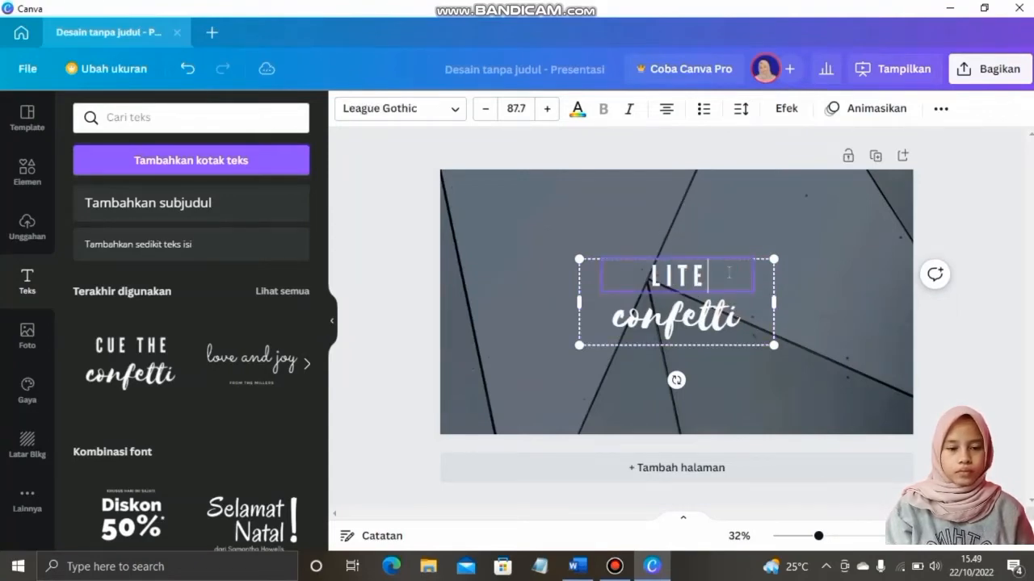
{"action": "type", "text": "RASI DIGITAL"}
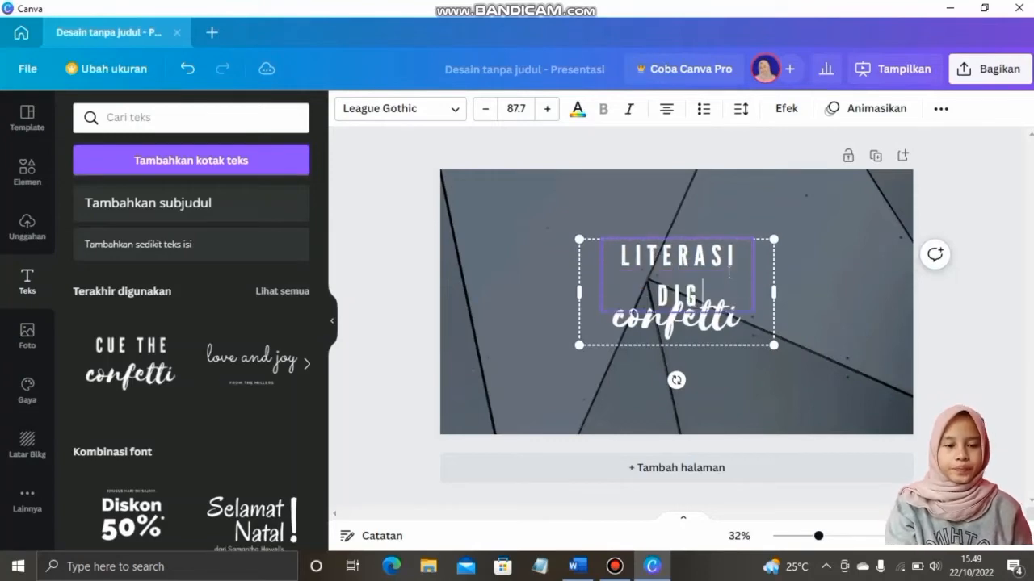
{"action": "left_click", "coordinate": [747, 339]}
{"action": "key", "text": "Delete"}
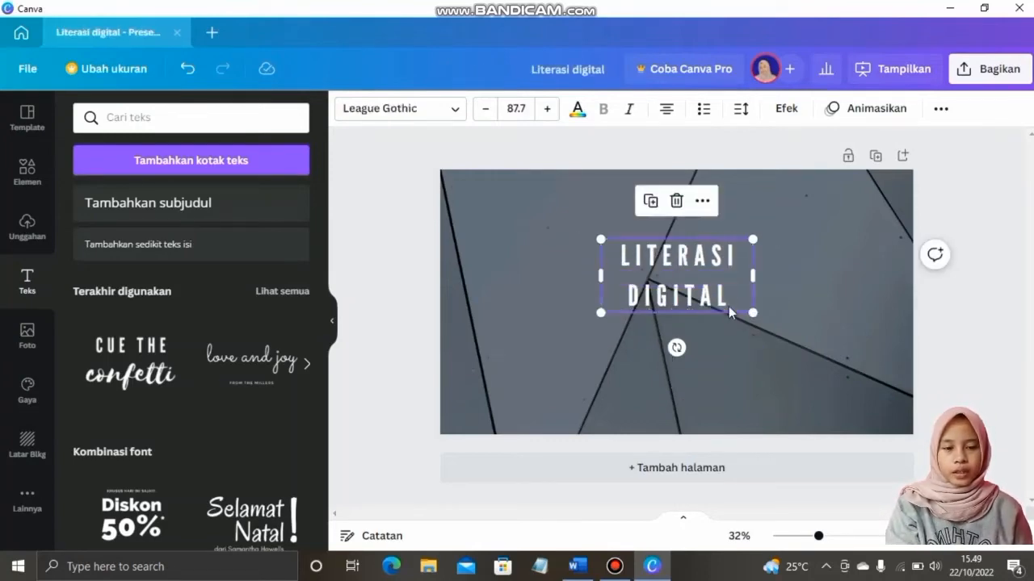
Widen the LITERASI DIGITAL title so it fits one line and center it on the slide
{"action": "left_click_drag", "start_coordinate": [752, 279], "coordinate": [838, 277]}
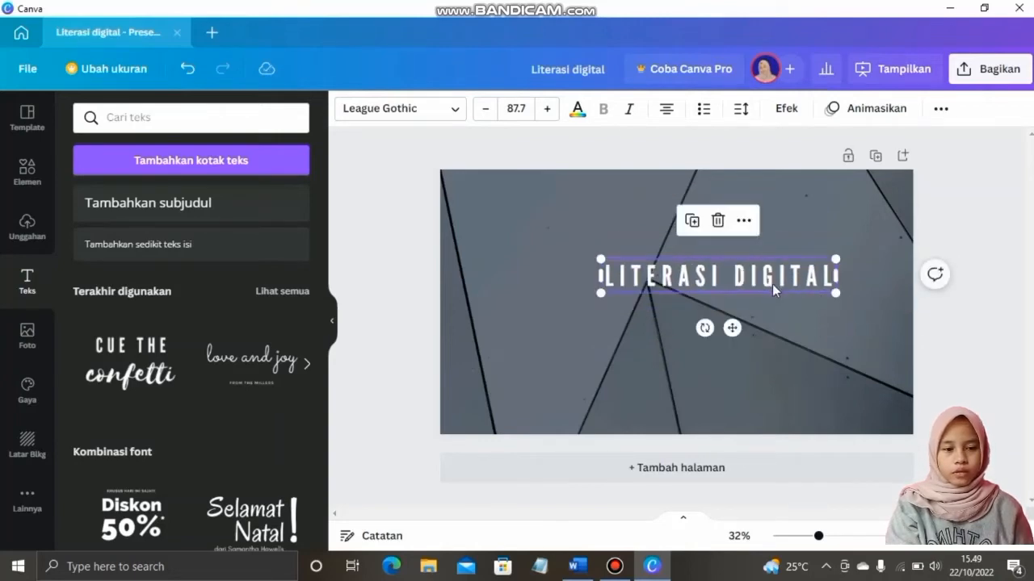
{"action": "left_click_drag", "start_coordinate": [765, 291], "coordinate": [715, 291]}
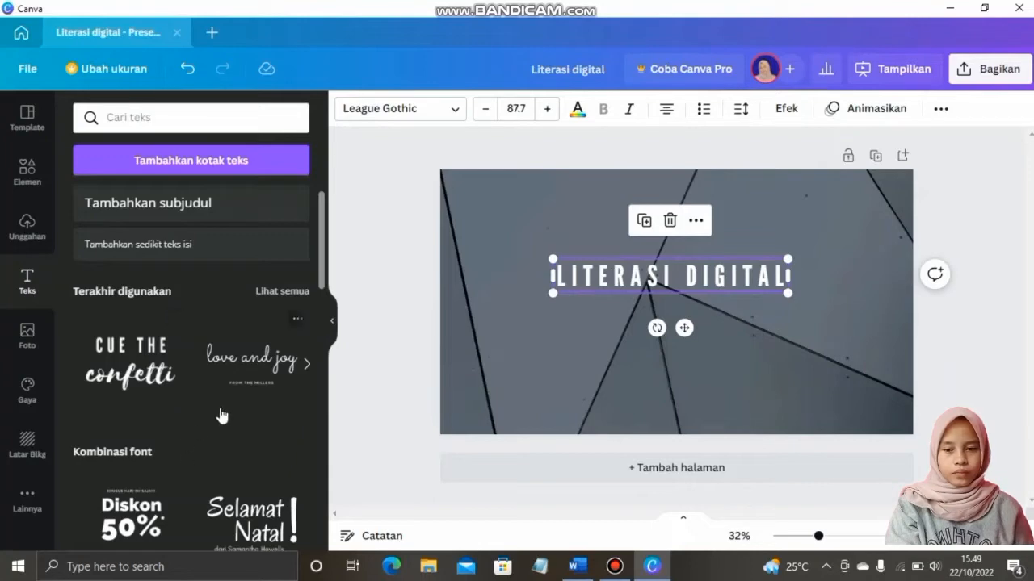
{"action": "scroll", "coordinate": [221, 415], "scroll_direction": "down", "scroll_amount": 1}
{"action": "scroll", "coordinate": [228, 396], "scroll_direction": "up", "scroll_amount": 1}
{"action": "left_click", "coordinate": [307, 364]}
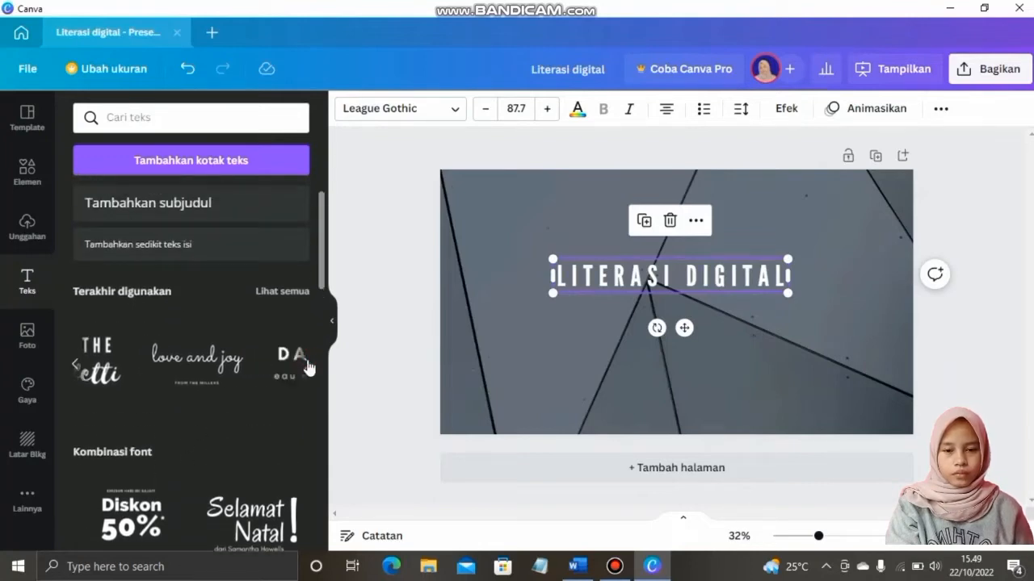
Add the DAZZLE preset, delete its DAZZLE line, and type the subtitle 'Pengertian, Prinsip, Komponen, dan Manfaatnya'
{"action": "left_click", "coordinate": [259, 370]}
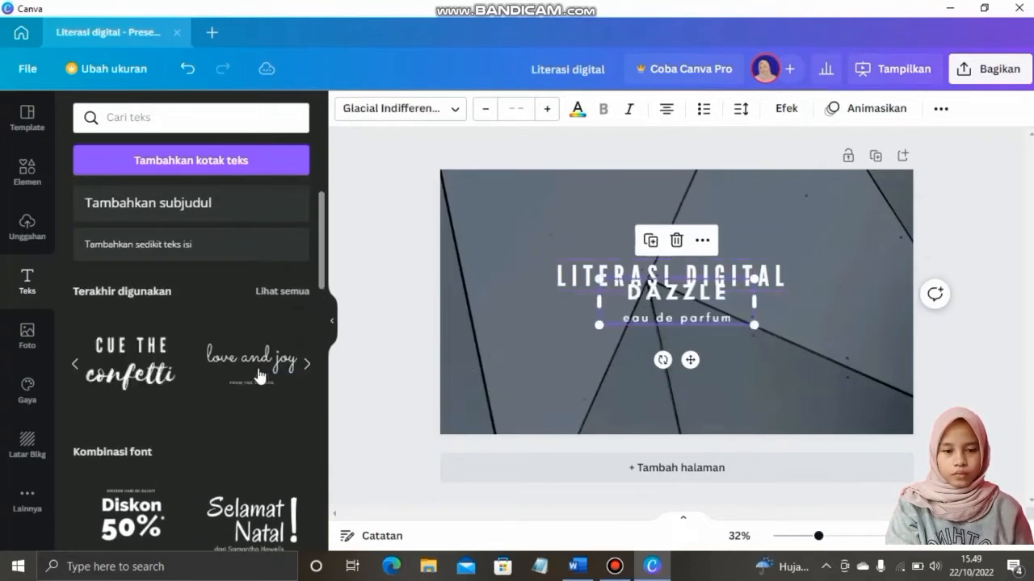
{"action": "left_click", "coordinate": [722, 297]}
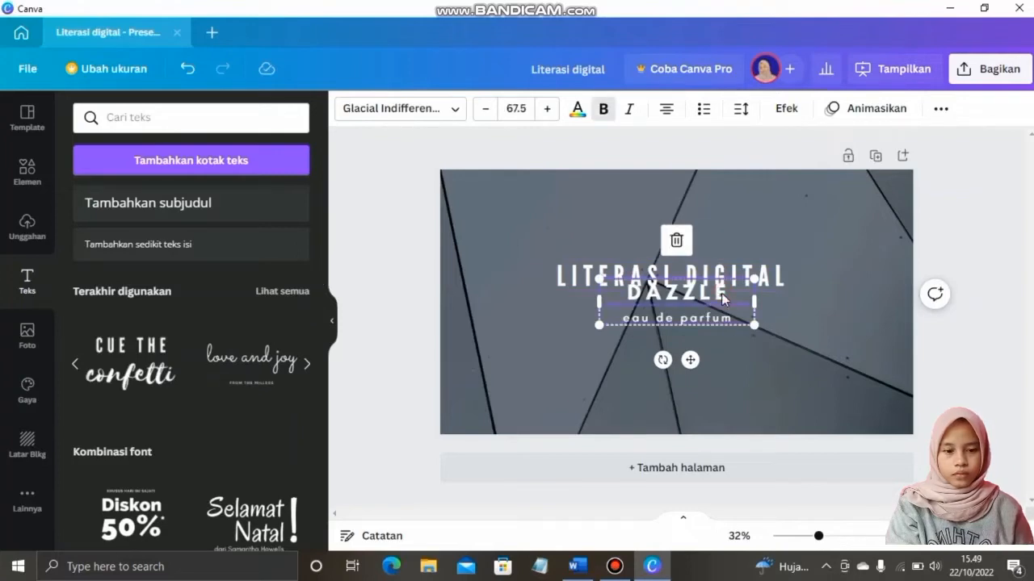
{"action": "key", "text": "Delete"}
{"action": "double_click", "coordinate": [721, 319]}
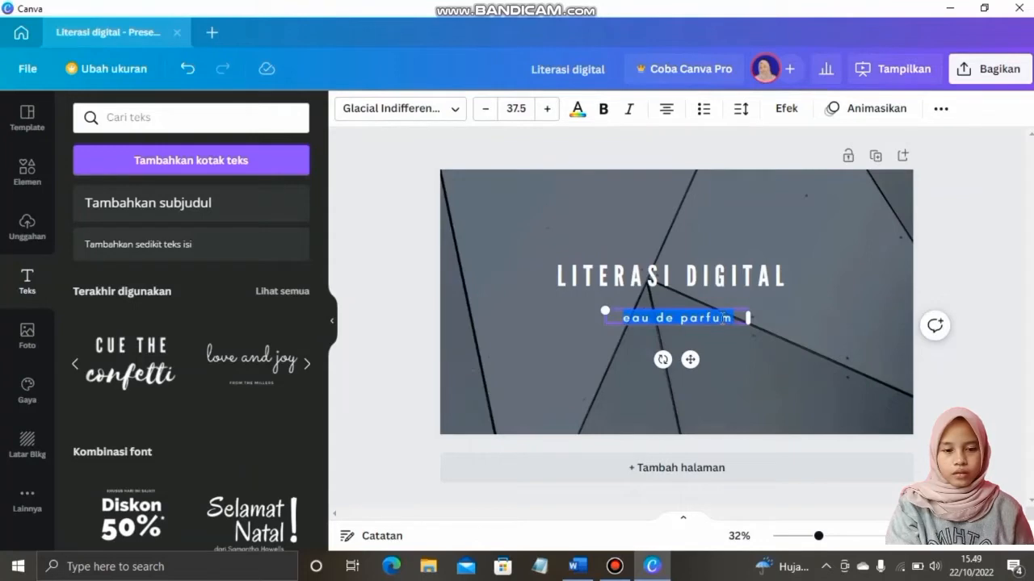
{"action": "type", "text": "Penger"}
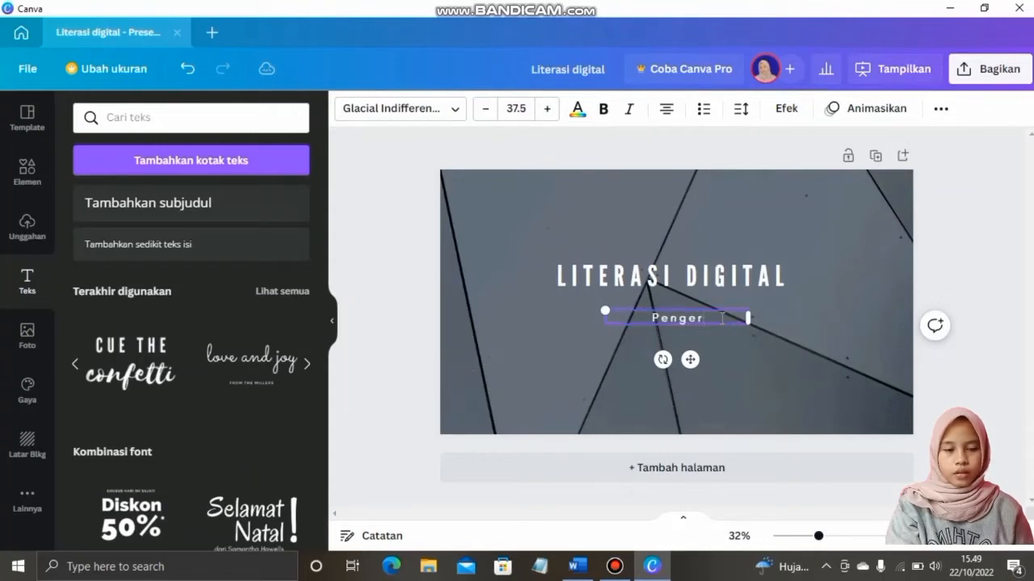
{"action": "type", "text": "tian,"}
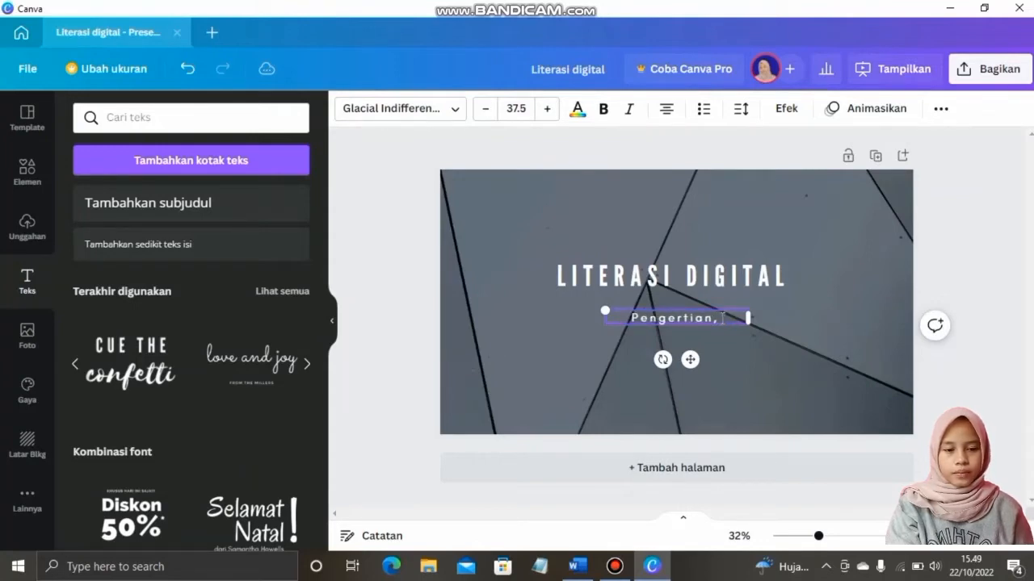
{"action": "type", "text": " Prinsip"}
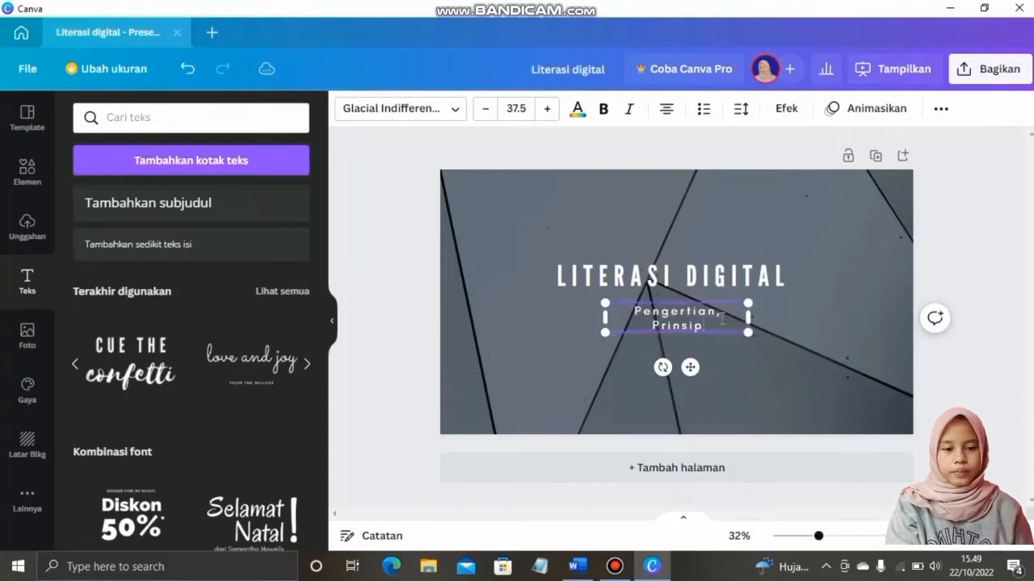
{"action": "type", "text": ", Ko"}
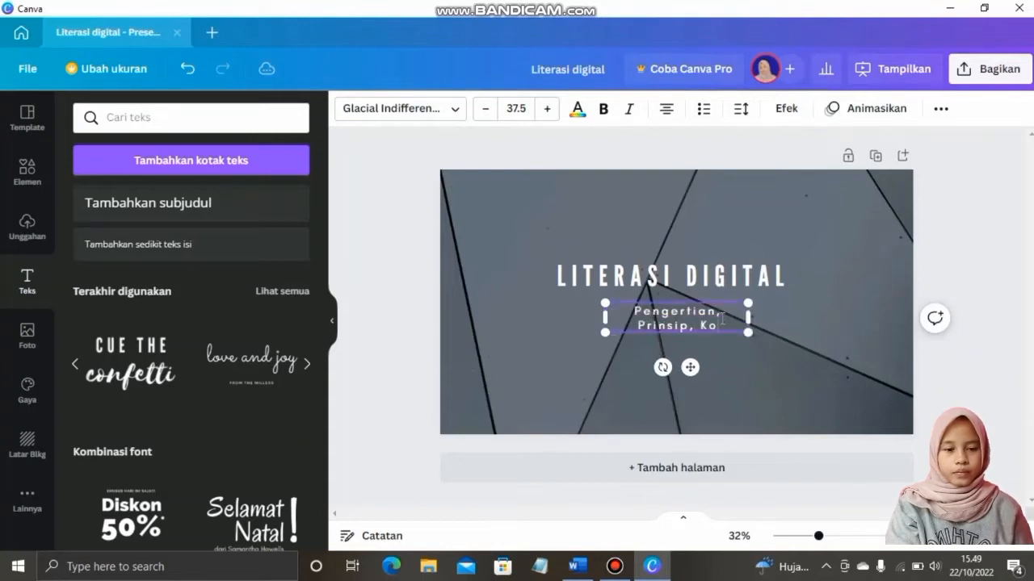
{"action": "type", "text": "mponen da"}
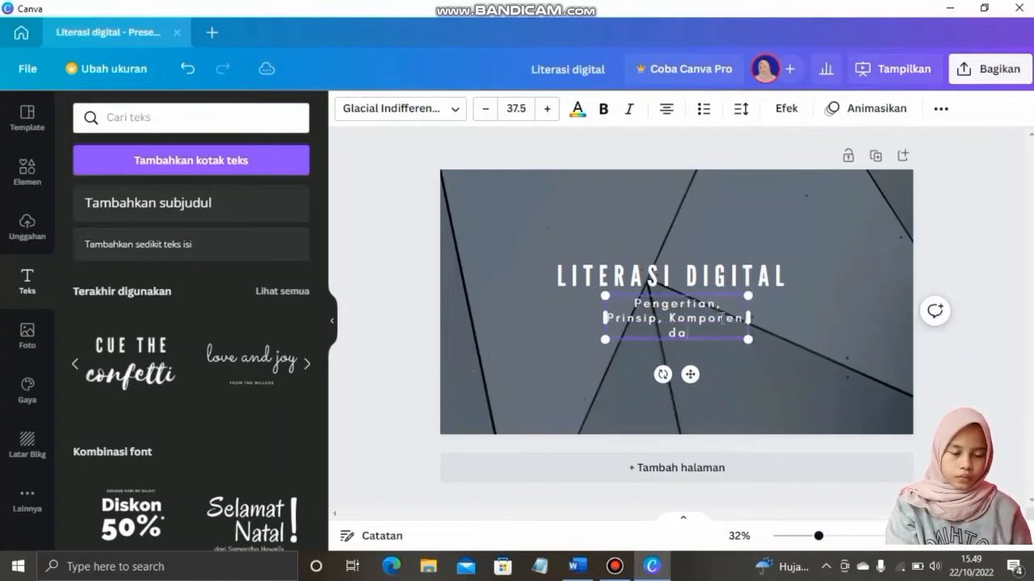
{"action": "type", "text": "n Manda"}
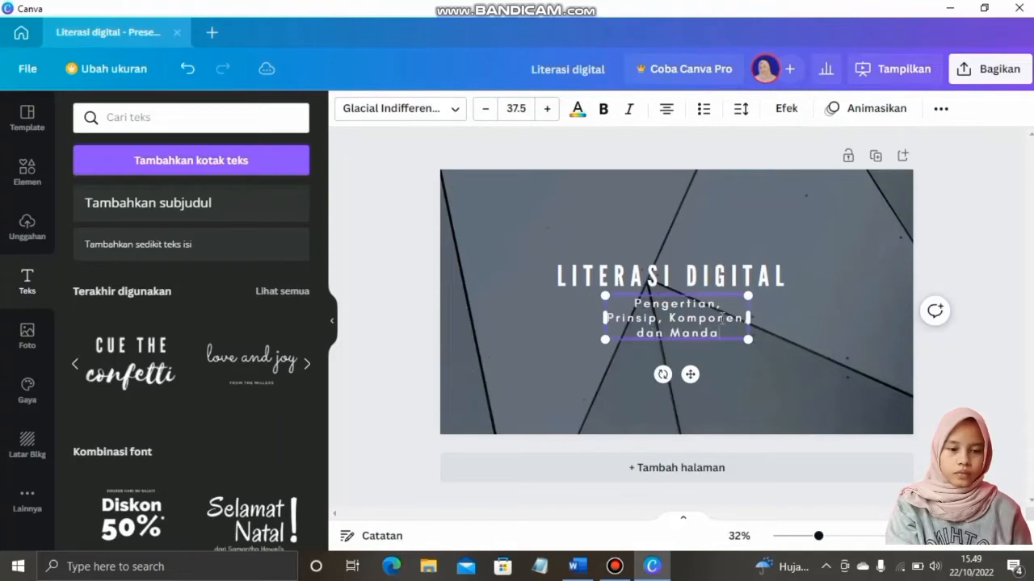
{"action": "key", "text": "BackSpace"}
{"action": "key", "text": "BackSpace"}
{"action": "type", "text": "faat"}
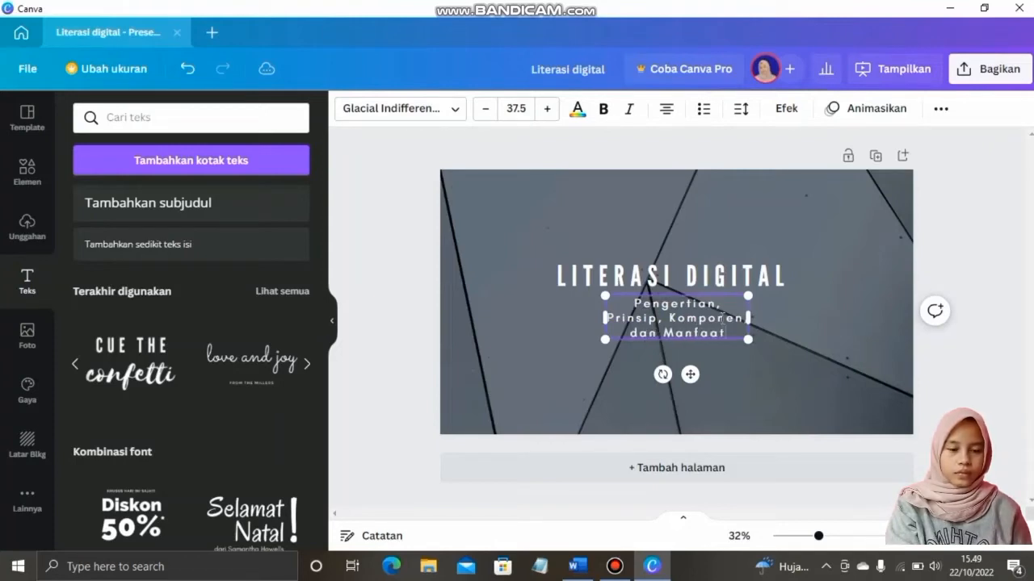
{"action": "type", "text": "nya"}
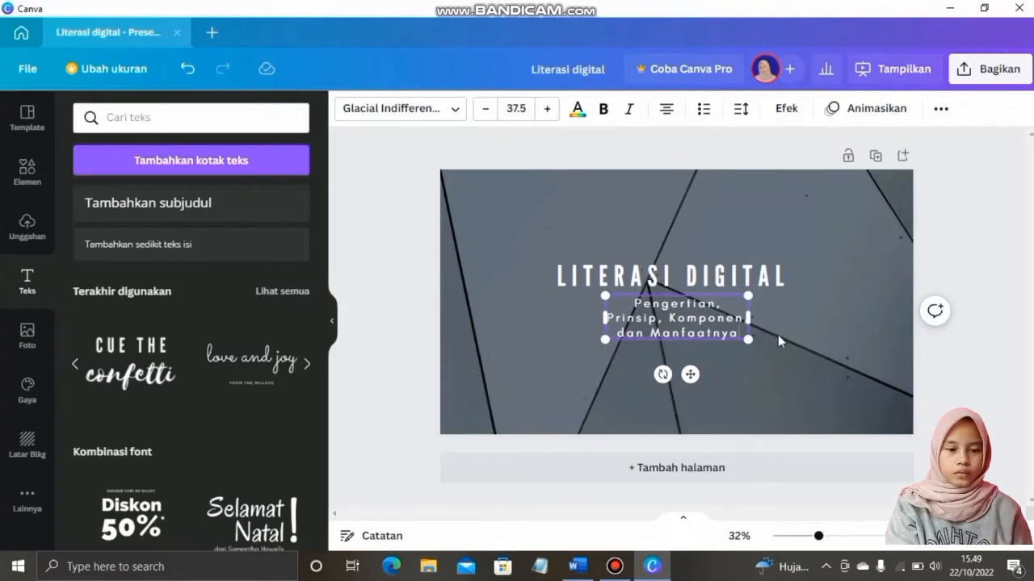
Widen the subtitle box, left-align it, and move it beneath the start of the title
{"action": "left_click_drag", "start_coordinate": [749, 320], "coordinate": [798, 320]}
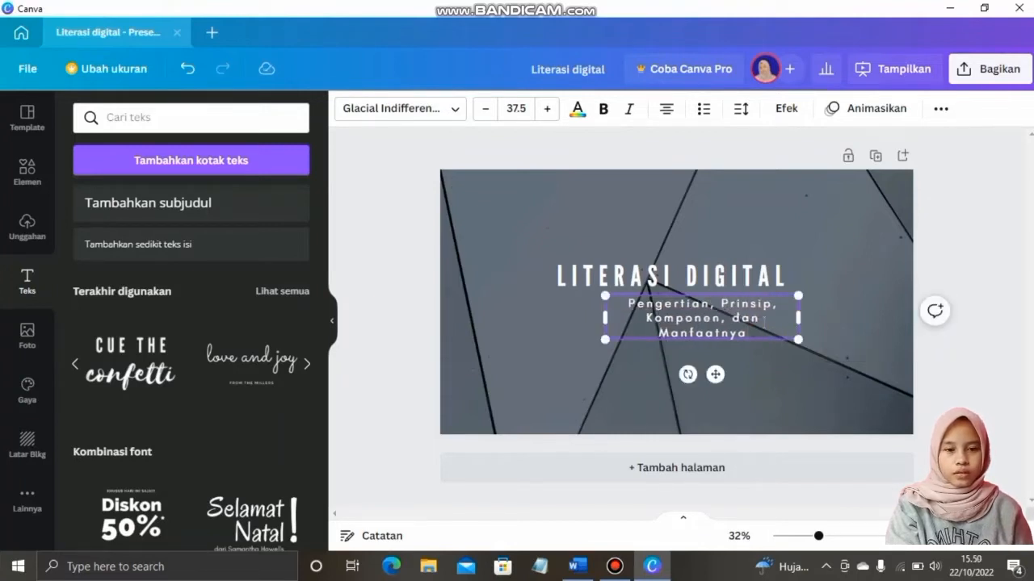
{"action": "left_click", "coordinate": [665, 110]}
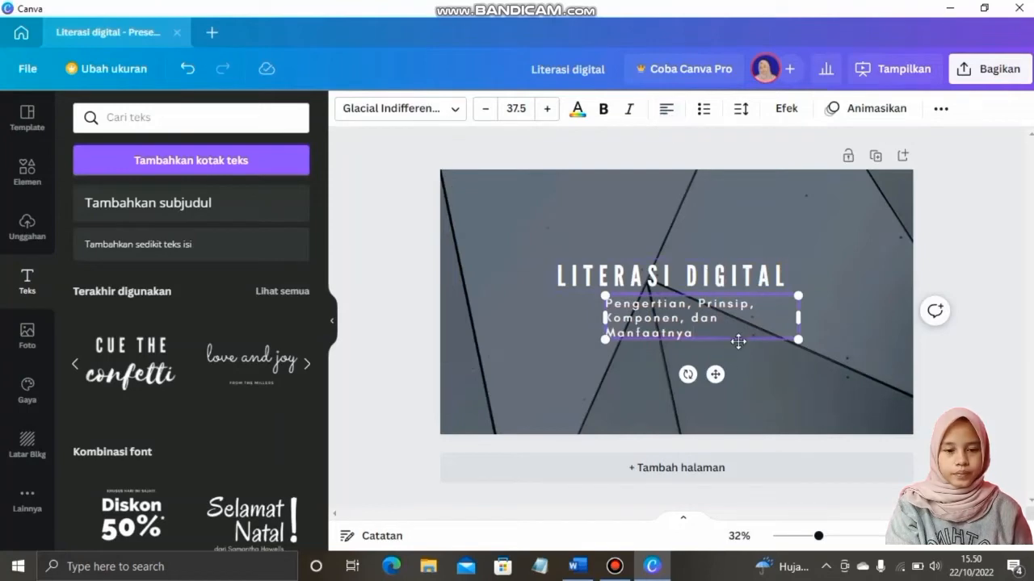
{"action": "left_click_drag", "start_coordinate": [738, 342], "coordinate": [765, 349]}
{"action": "left_click", "coordinate": [484, 302]}
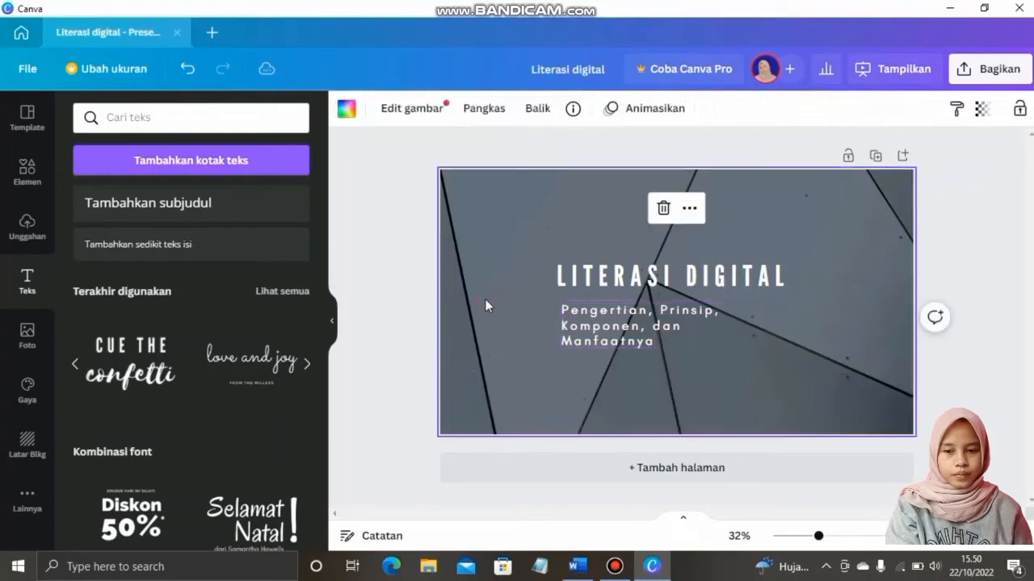
Add a straight line from the recently used elements and lengthen it beneath the LITERASI DIGITAL title
{"action": "left_click", "coordinate": [24, 178]}
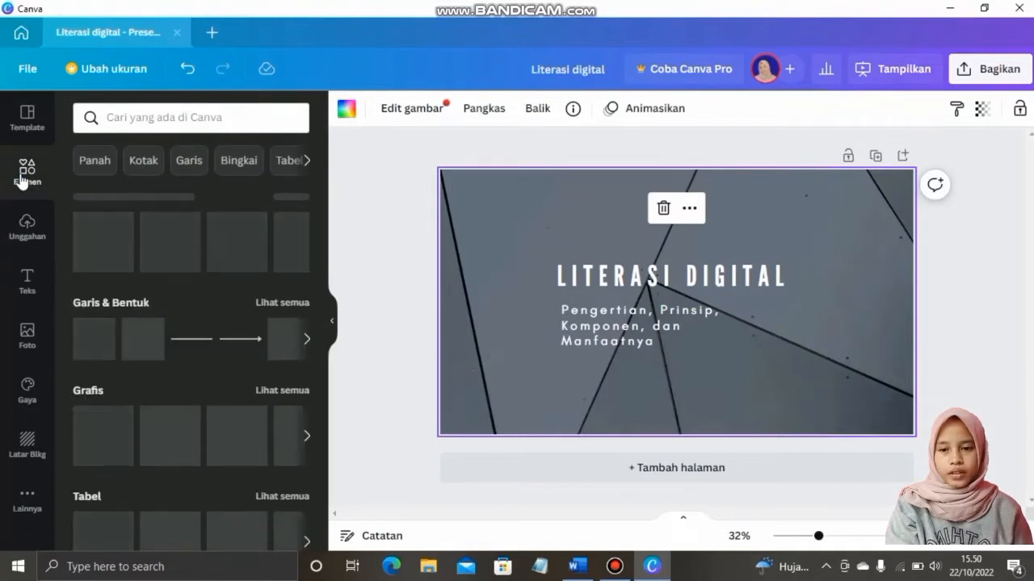
{"action": "left_click", "coordinate": [23, 179]}
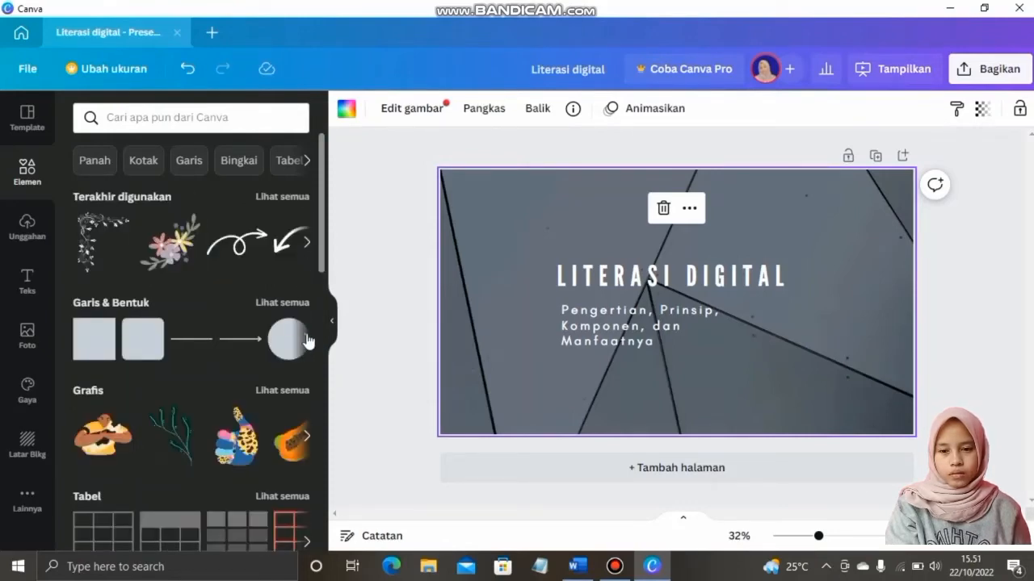
{"action": "left_click", "coordinate": [293, 198]}
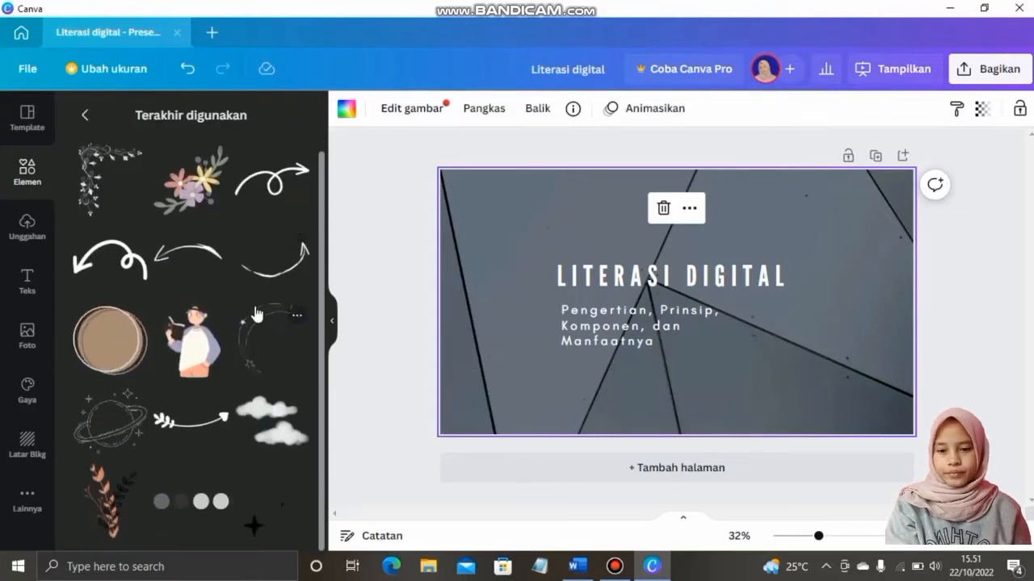
{"action": "scroll", "coordinate": [246, 341], "scroll_direction": "down", "scroll_amount": 2}
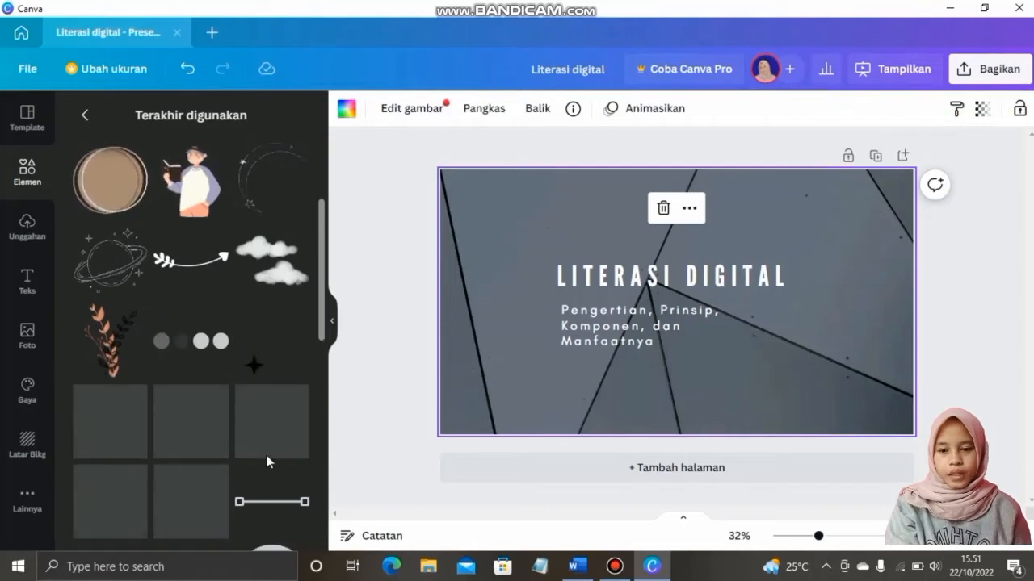
{"action": "scroll", "coordinate": [265, 429], "scroll_direction": "down", "scroll_amount": 3}
{"action": "scroll", "coordinate": [267, 435], "scroll_direction": "down", "scroll_amount": 2}
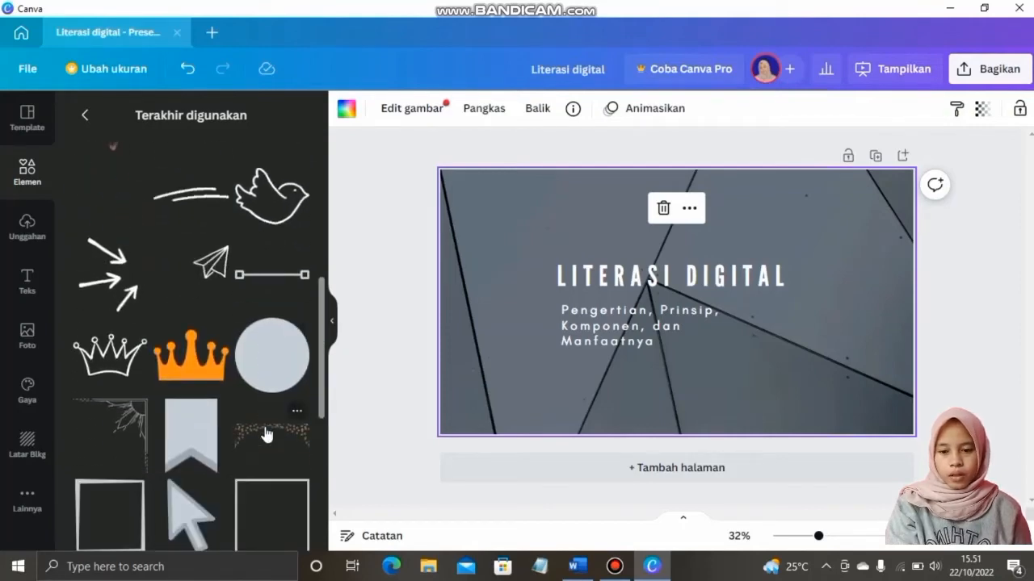
{"action": "scroll", "coordinate": [266, 434], "scroll_direction": "down", "scroll_amount": 2}
{"action": "scroll", "coordinate": [266, 435], "scroll_direction": "down", "scroll_amount": 3}
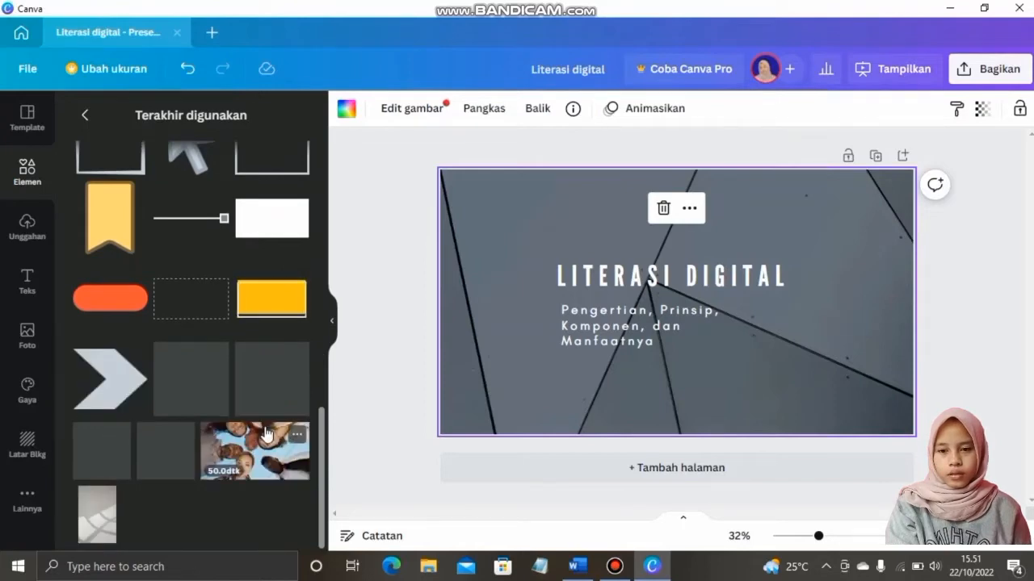
{"action": "scroll", "coordinate": [267, 434], "scroll_direction": "up", "scroll_amount": 5}
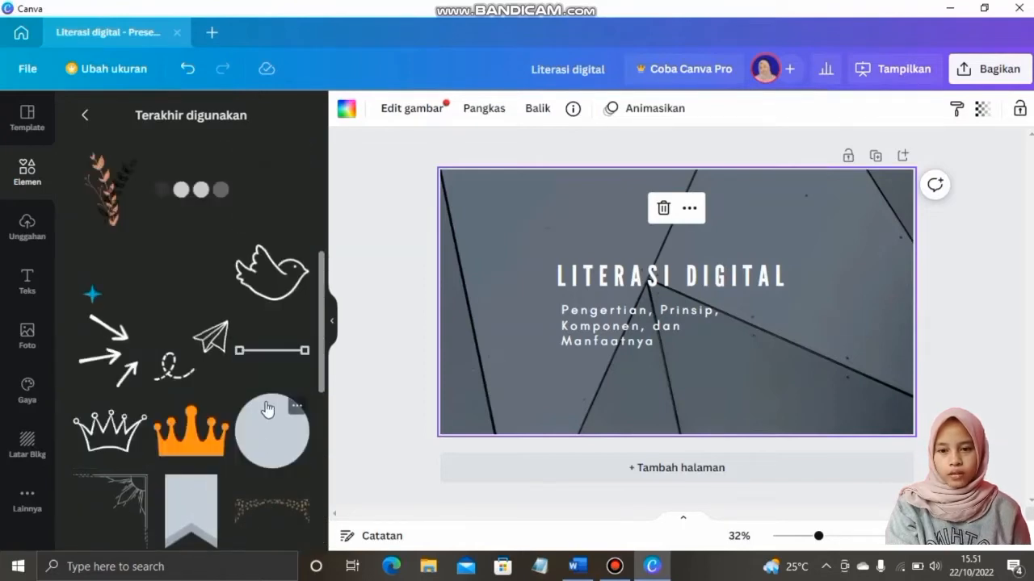
{"action": "left_click", "coordinate": [265, 356]}
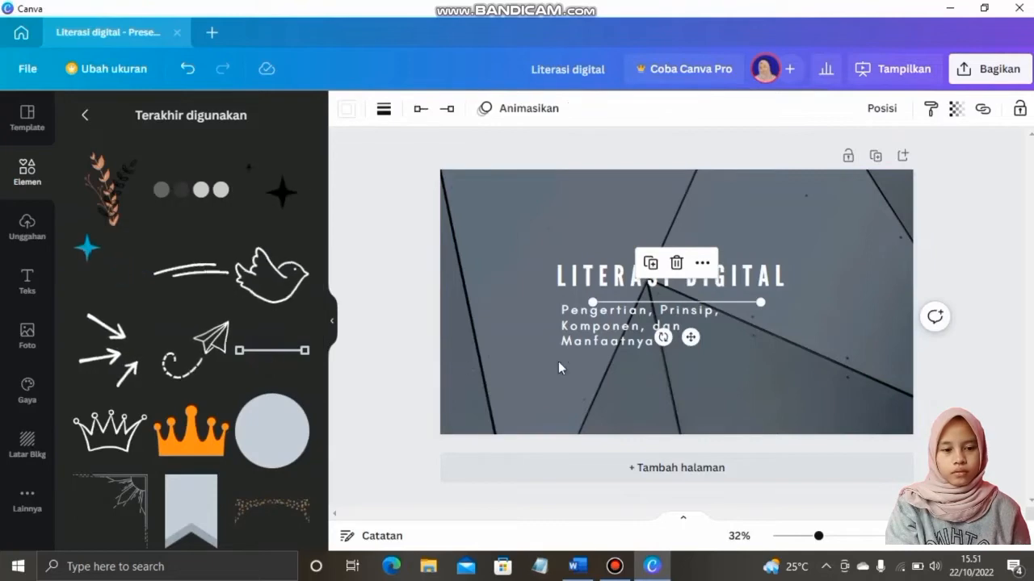
{"action": "mouse_move", "coordinate": [777, 301]}
{"action": "left_mouse_down"}
{"action": "mouse_move", "coordinate": [813, 302]}
{"action": "mouse_move", "coordinate": [751, 296]}
{"action": "mouse_move", "coordinate": [777, 293]}
{"action": "left_mouse_up"}
{"action": "left_click_drag", "start_coordinate": [784, 294], "coordinate": [787, 293]}
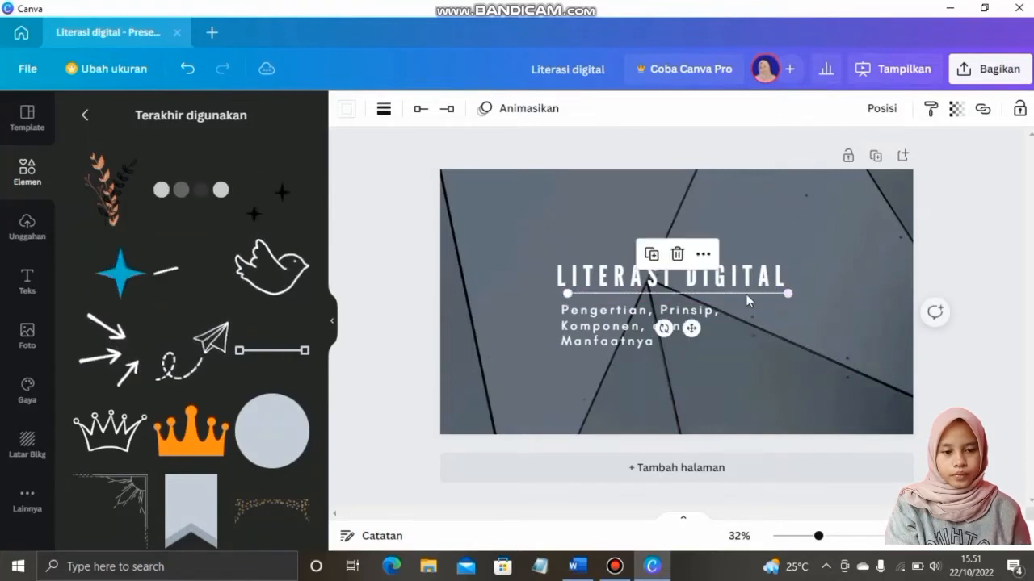
{"action": "key", "text": "ctrl+z"}
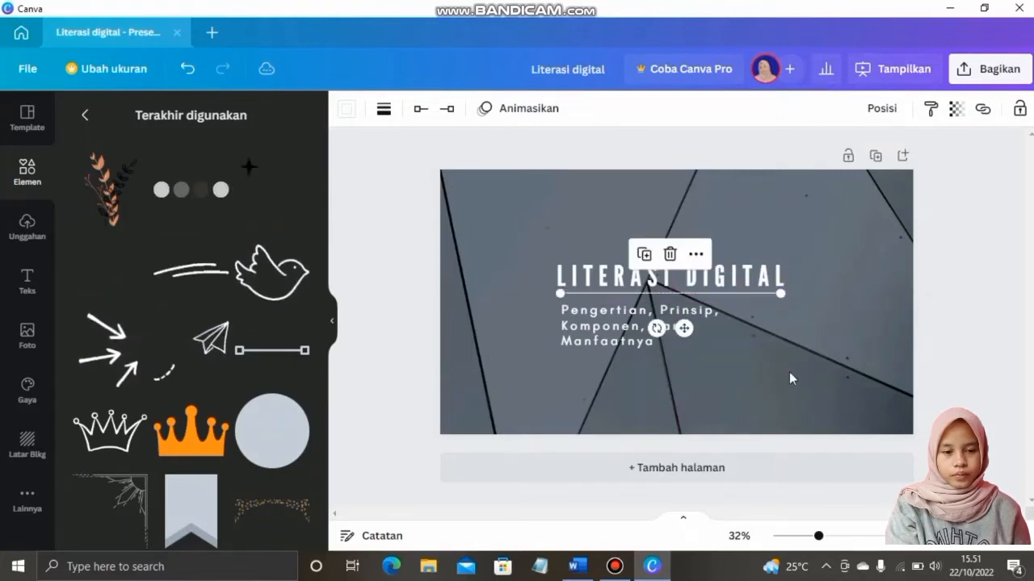
{"action": "left_click", "coordinate": [789, 375]}
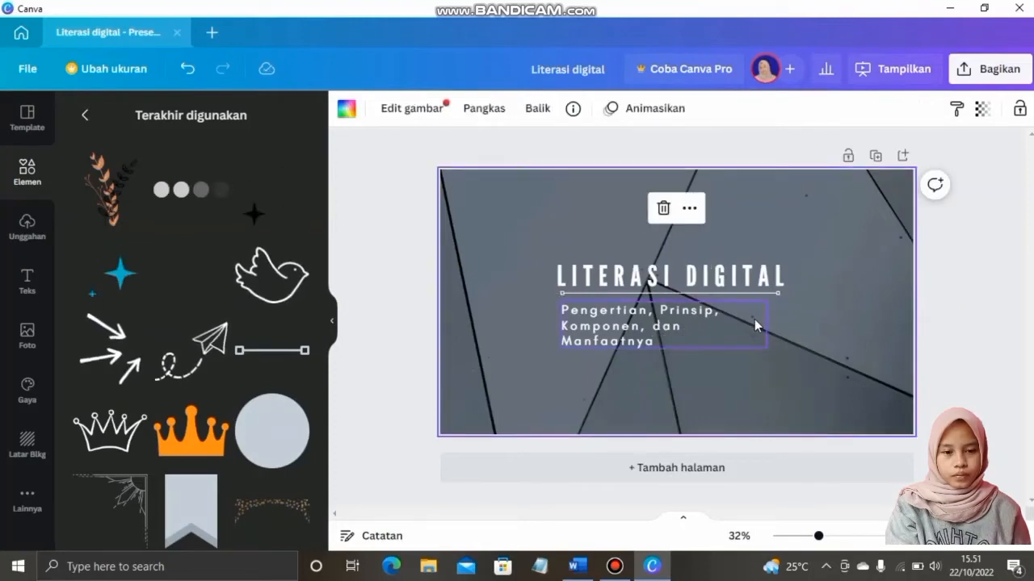
Widen the subtitle so it wraps onto two lines, and add the bird sticker
{"action": "left_click", "coordinate": [645, 324]}
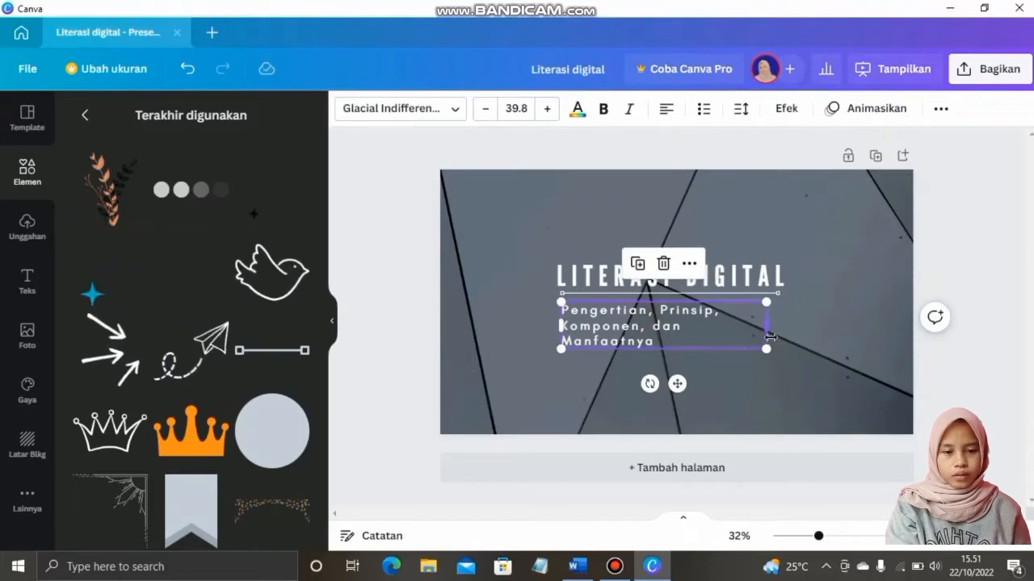
{"action": "left_click_drag", "start_coordinate": [771, 330], "coordinate": [805, 330]}
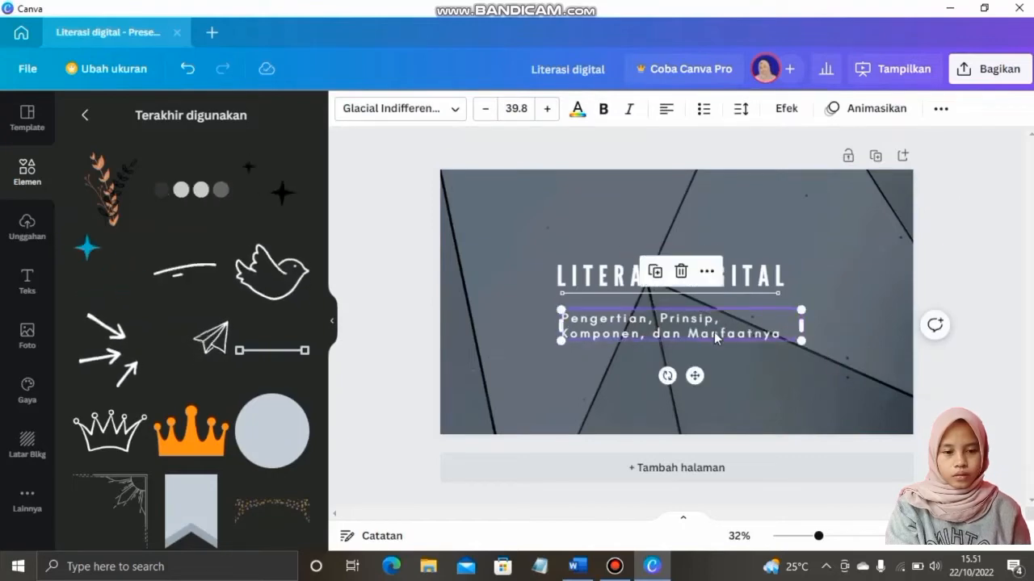
{"action": "left_click", "coordinate": [763, 406]}
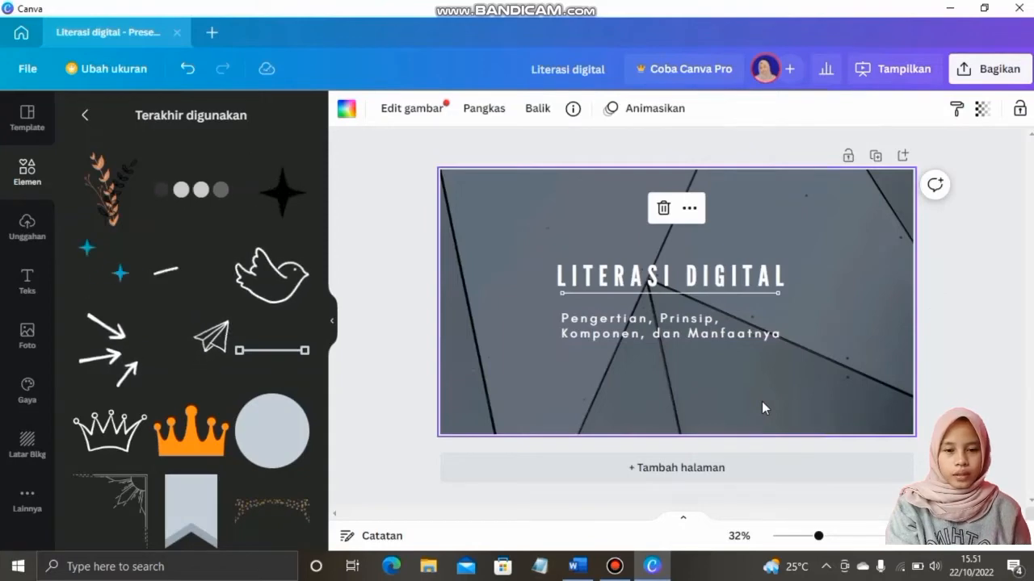
{"action": "left_click", "coordinate": [287, 279]}
Shrink the white bird outline and place it just above the left end of LITERASI DIGITAL
{"action": "left_click_drag", "start_coordinate": [796, 408], "coordinate": [585, 240]}
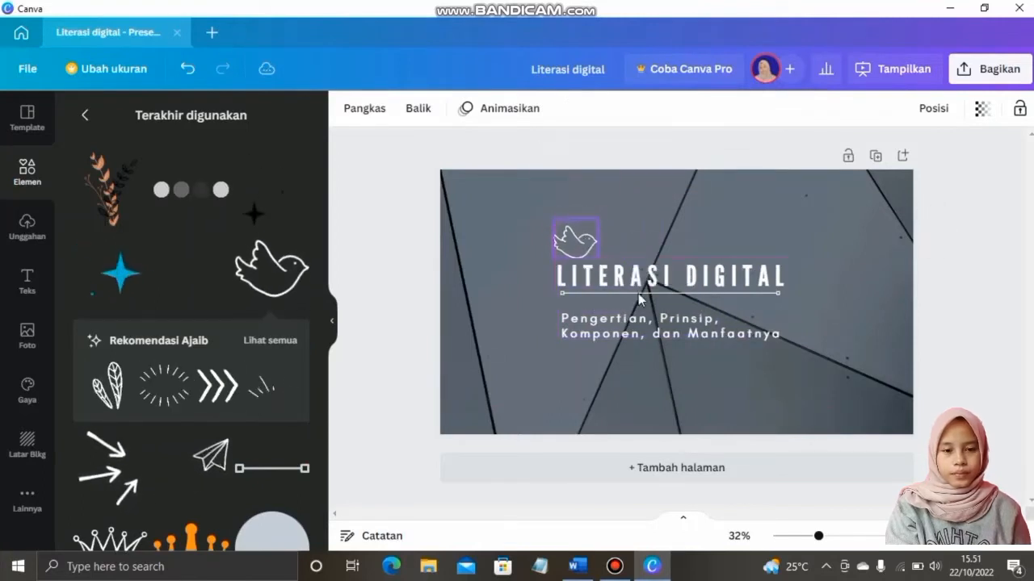
{"action": "left_click", "coordinate": [703, 367]}
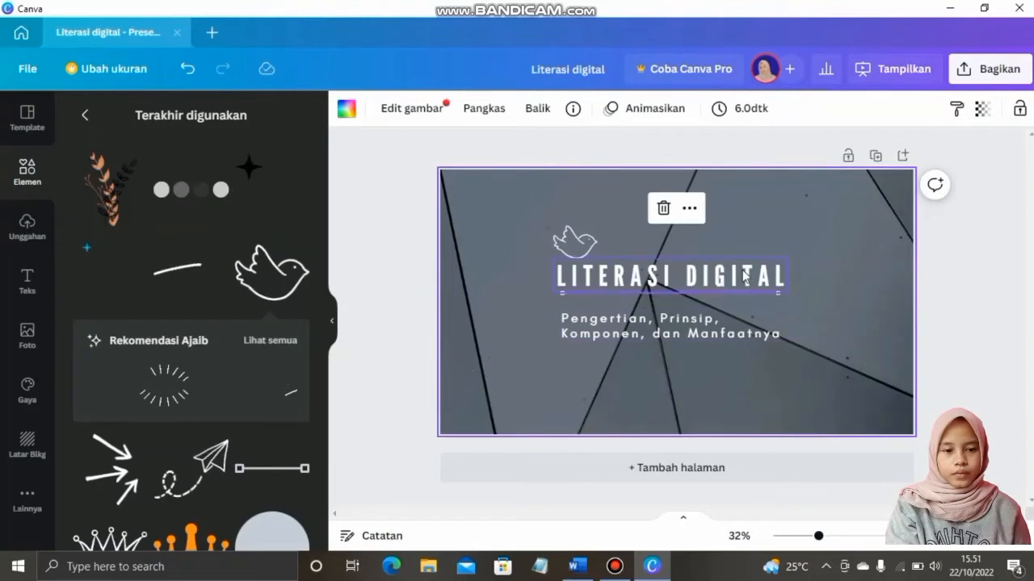
{"action": "left_click", "coordinate": [670, 276]}
{"action": "left_click", "coordinate": [802, 352]}
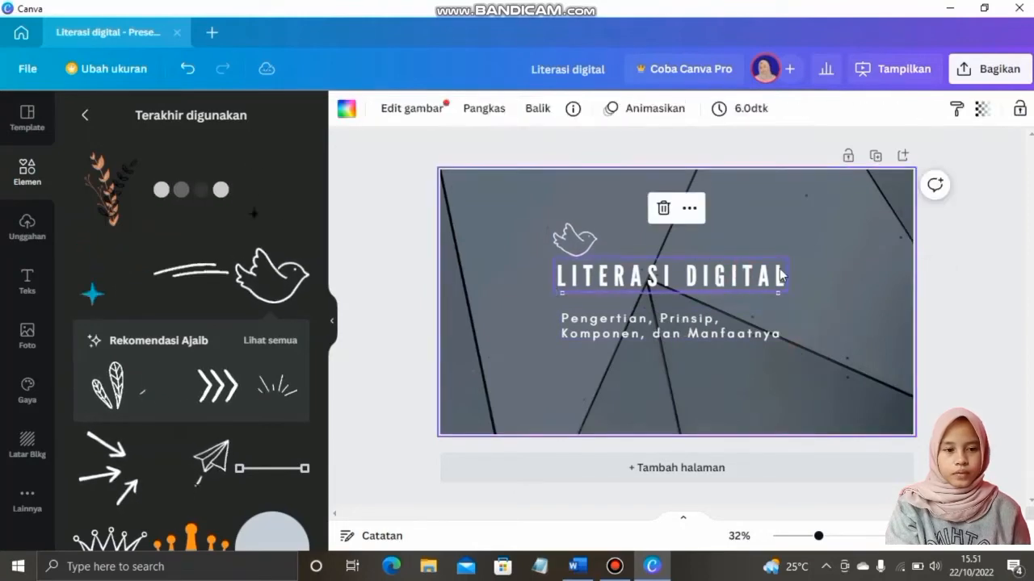
{"action": "left_click", "coordinate": [782, 276]}
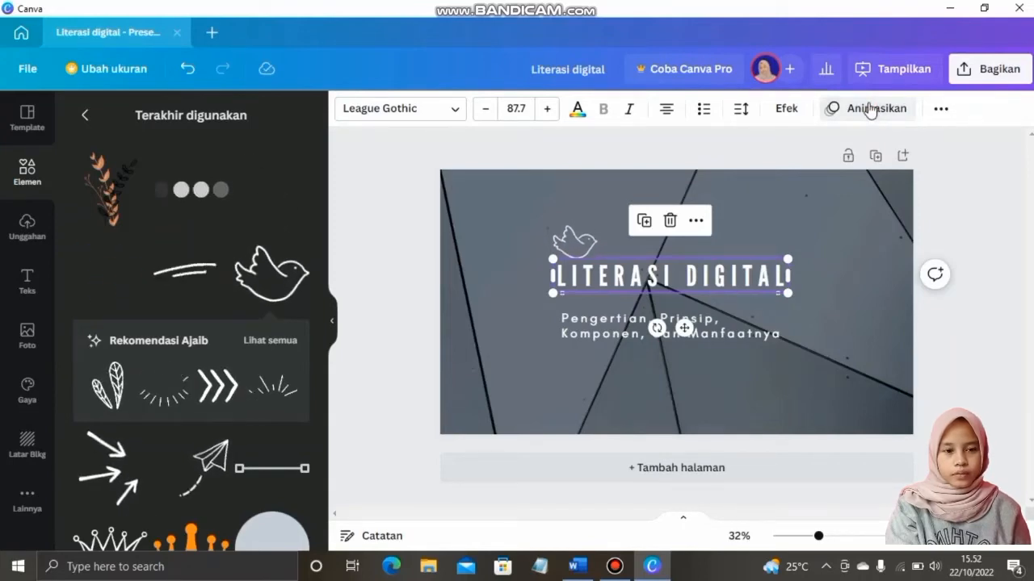
Give the LITERASI DIGITAL title the Burst text animation
{"action": "left_click", "coordinate": [863, 110]}
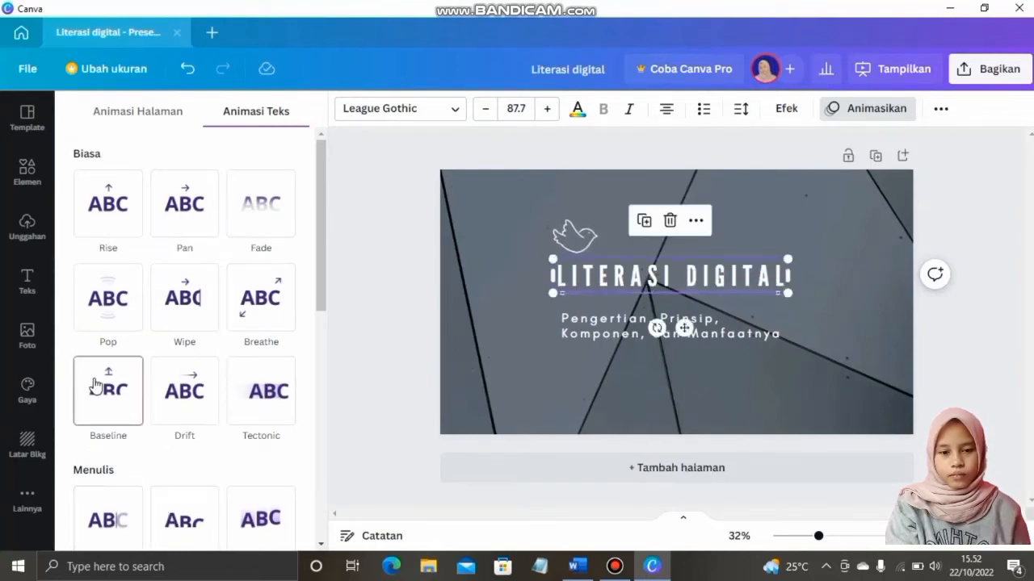
{"action": "scroll", "coordinate": [225, 416], "scroll_direction": "down", "scroll_amount": 3}
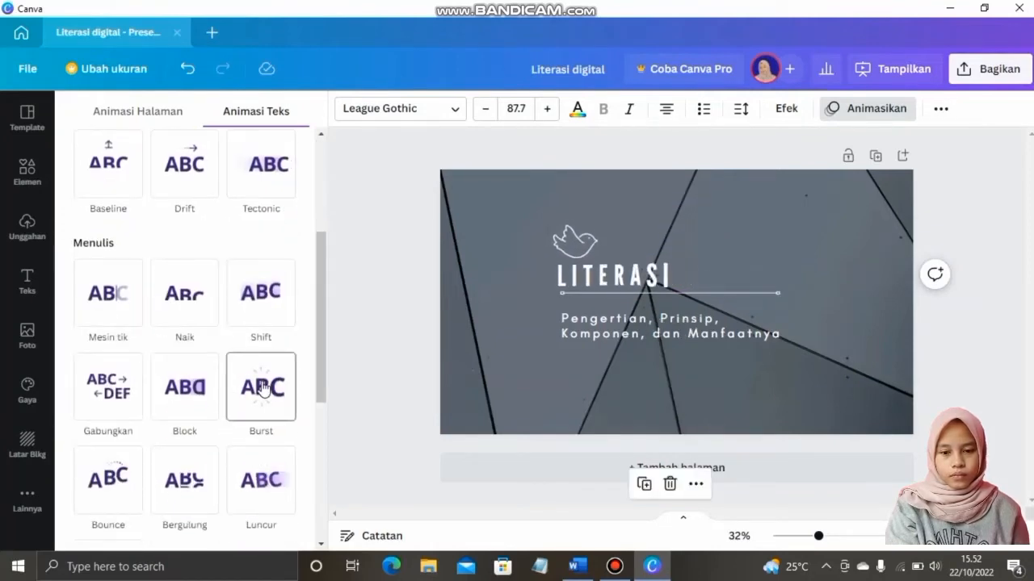
{"action": "left_click", "coordinate": [261, 388]}
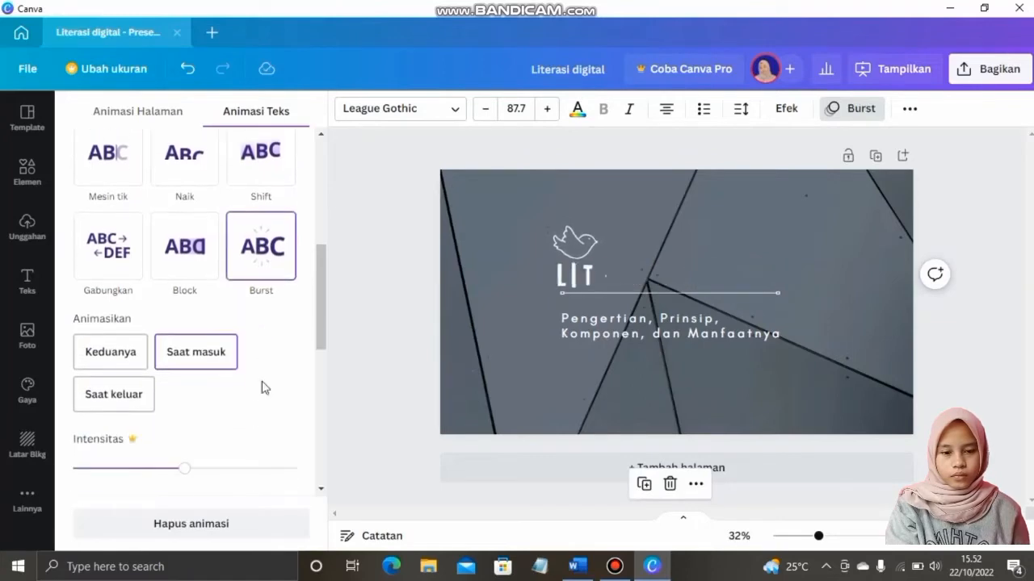
Give the subtitle the Luncur text animation
{"action": "left_click", "coordinate": [619, 330]}
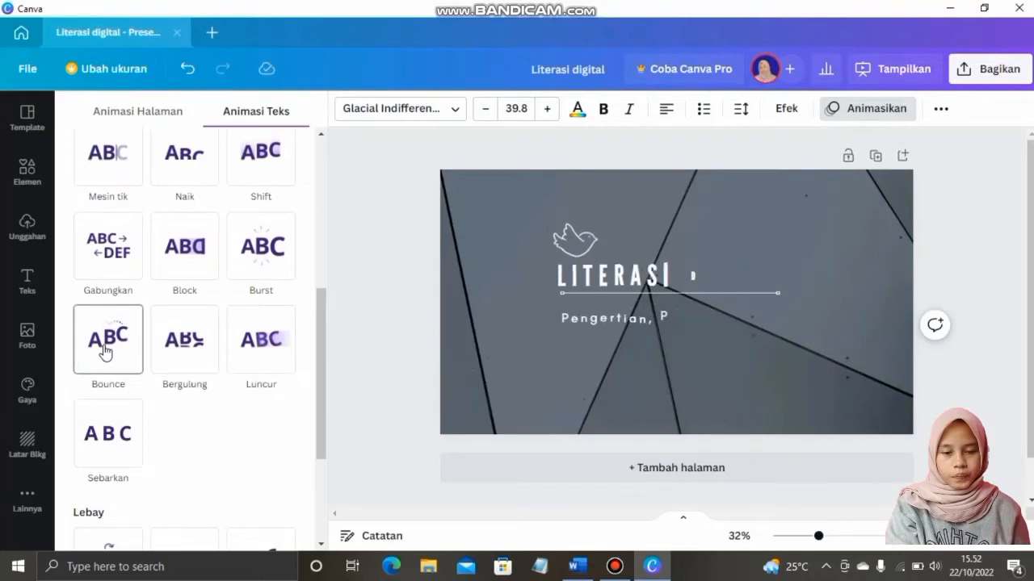
{"action": "scroll", "coordinate": [117, 351], "scroll_direction": "up", "scroll_amount": 5}
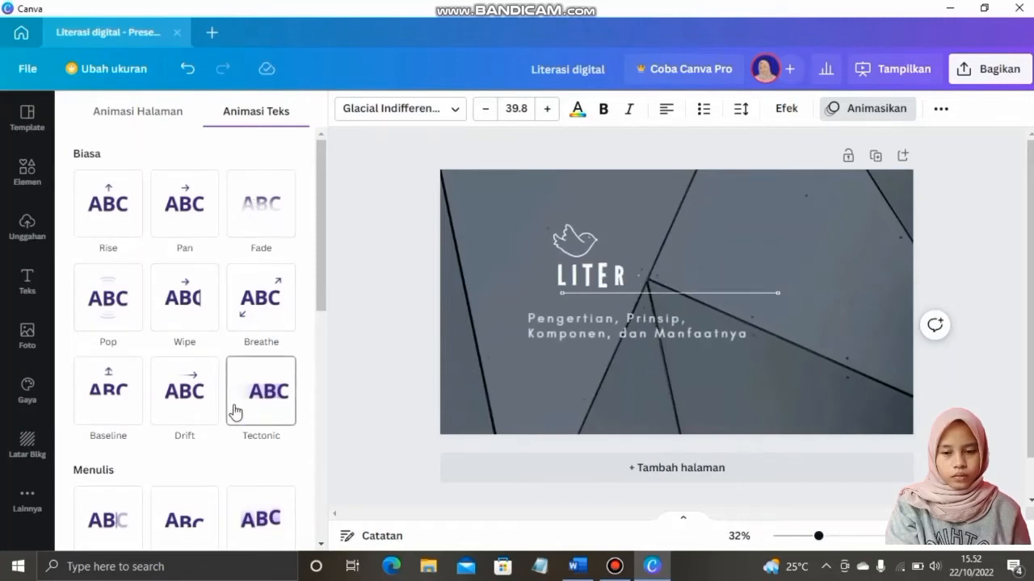
{"action": "scroll", "coordinate": [233, 412], "scroll_direction": "down", "scroll_amount": 4}
{"action": "scroll", "coordinate": [233, 412], "scroll_direction": "down", "scroll_amount": 1}
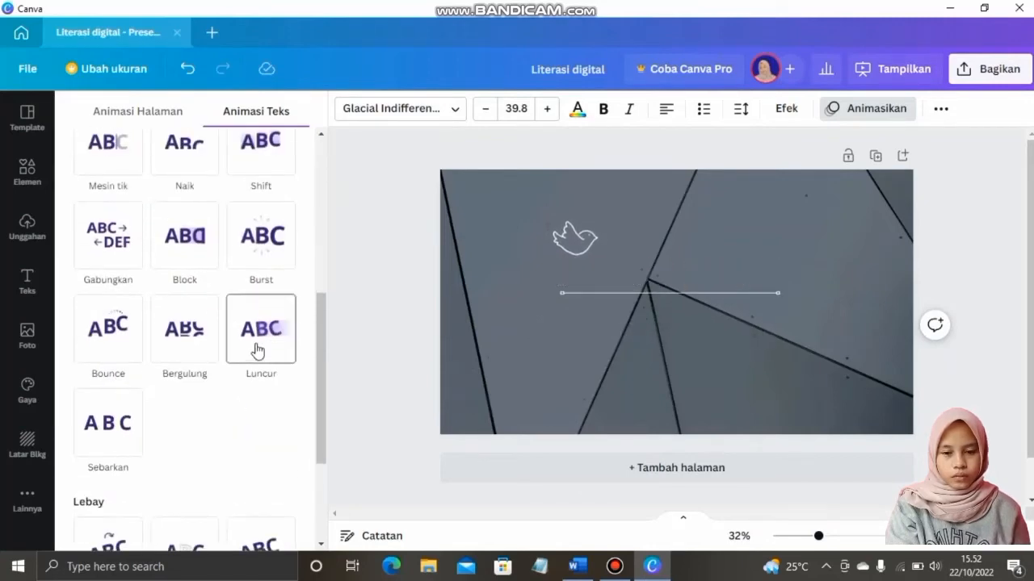
{"action": "left_click", "coordinate": [257, 350]}
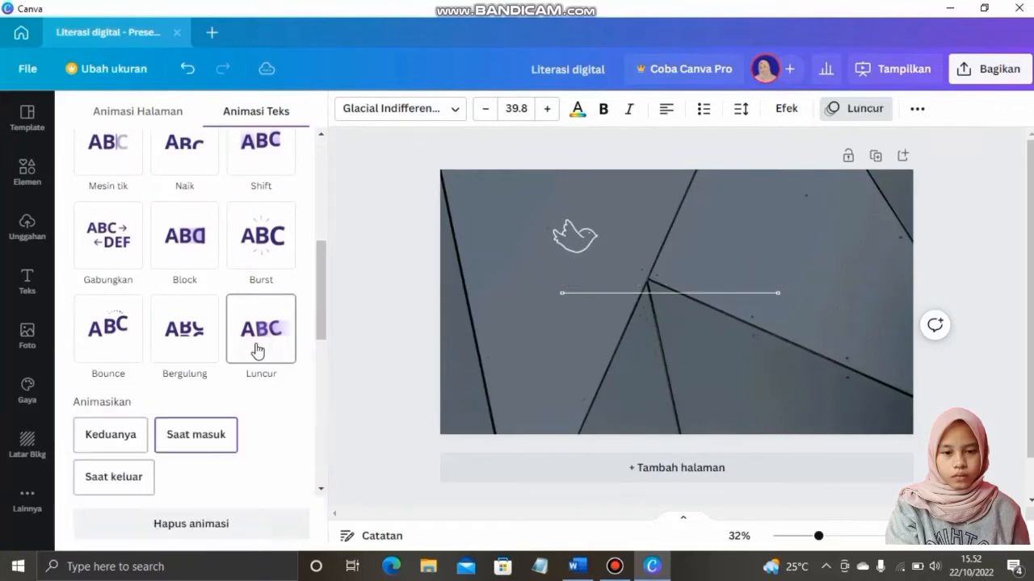
{"action": "left_click", "coordinate": [740, 384]}
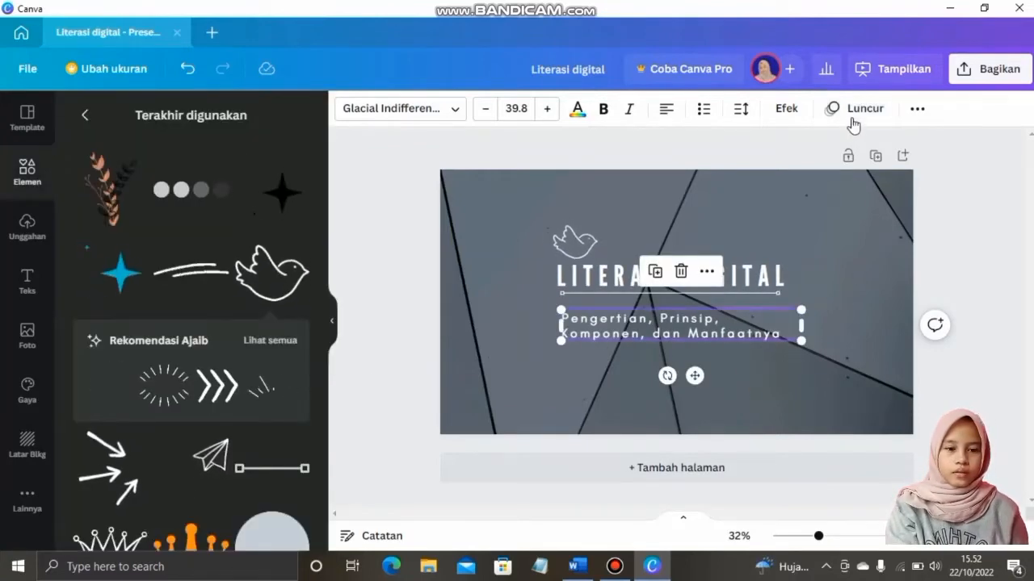
{"action": "left_click", "coordinate": [806, 416]}
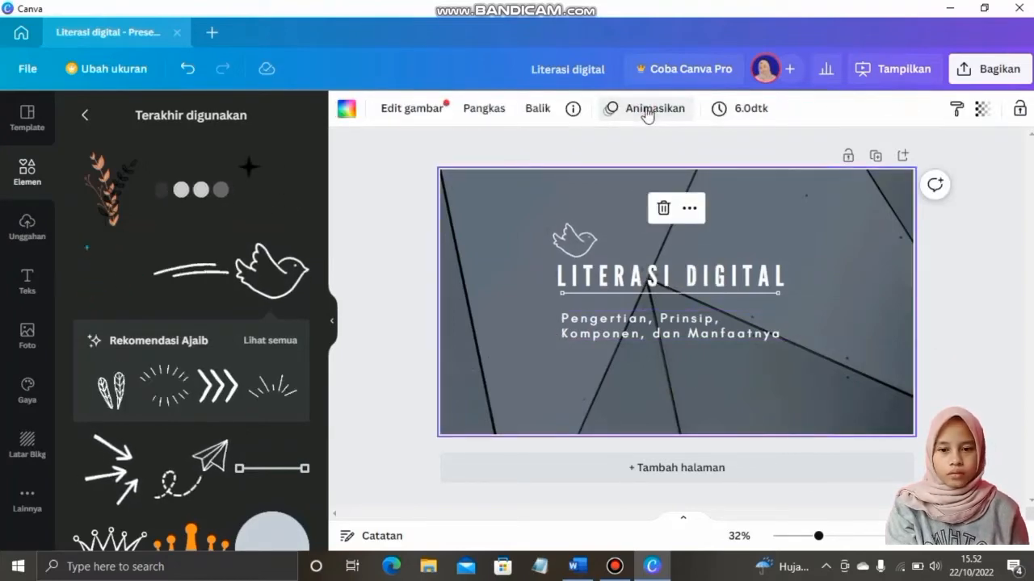
Apply the Elegan page animation to the title slide and add a blank page 2
{"action": "left_click", "coordinate": [617, 110]}
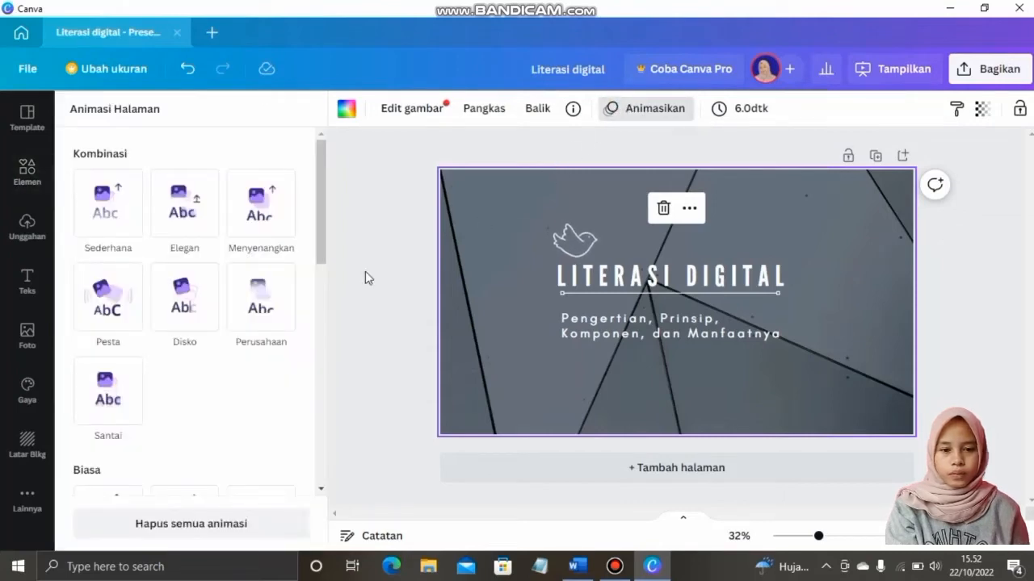
{"action": "left_click", "coordinate": [187, 232]}
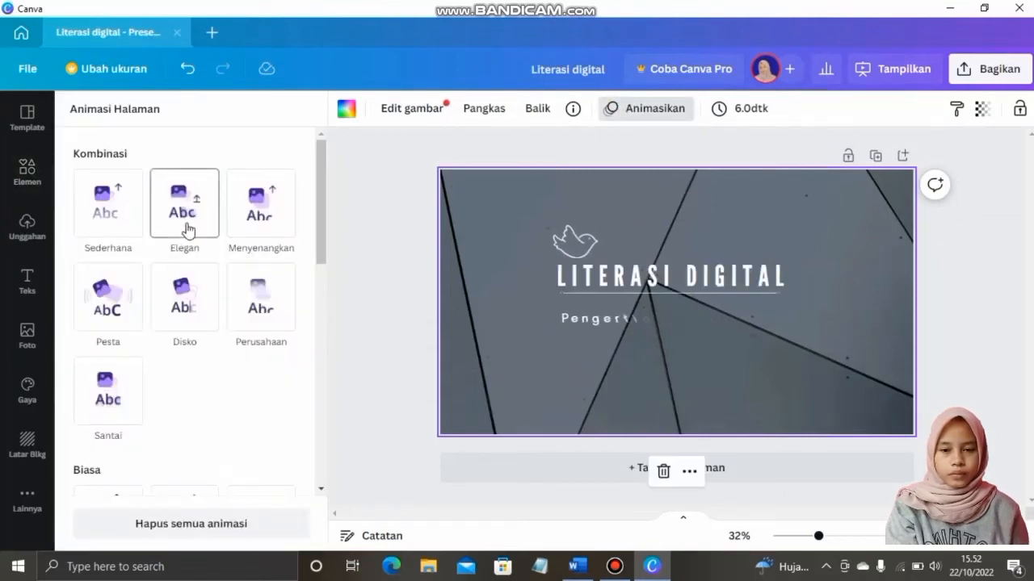
{"action": "left_click", "coordinate": [187, 230]}
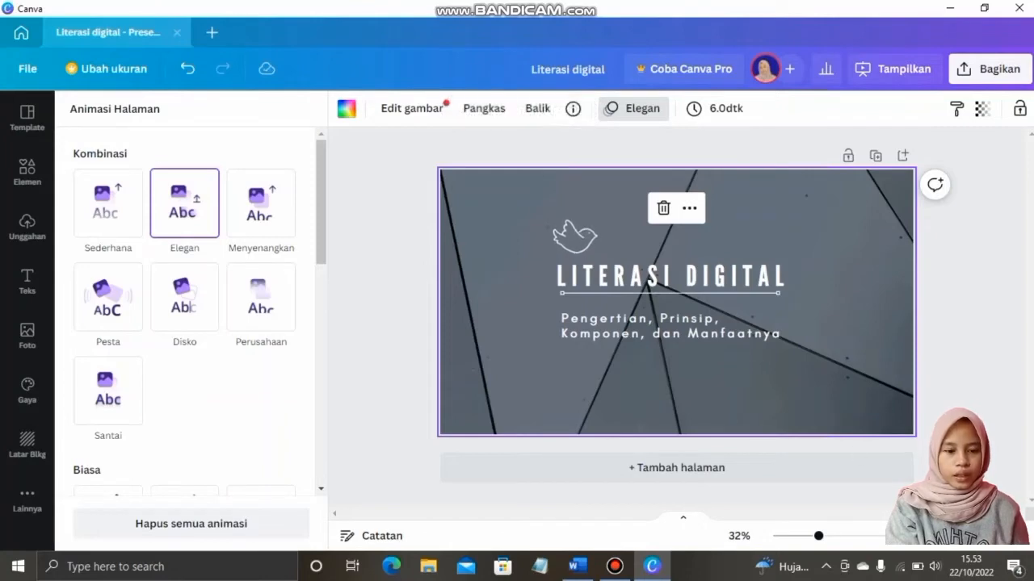
{"action": "left_click", "coordinate": [697, 479]}
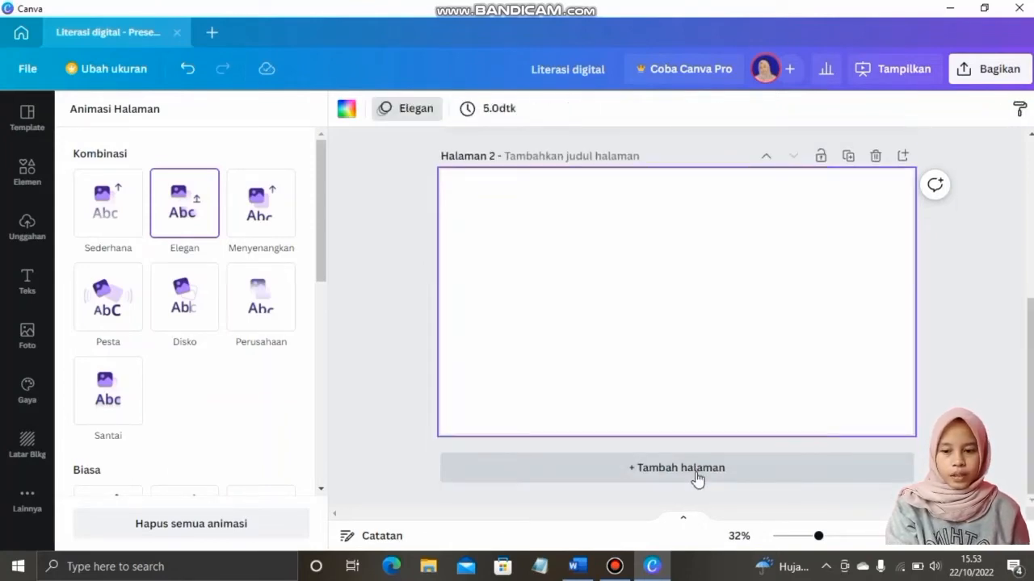
Give page 2 a plain grey background and copy the 'Pengertian Literasi Digital' heading from the Word notes
{"action": "left_click", "coordinate": [27, 444]}
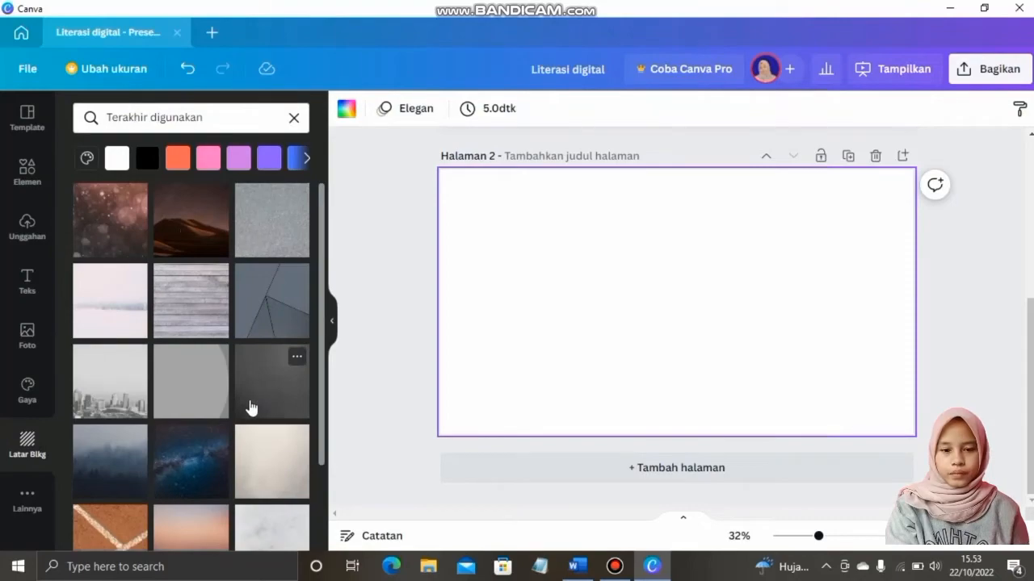
{"action": "left_click", "coordinate": [198, 401]}
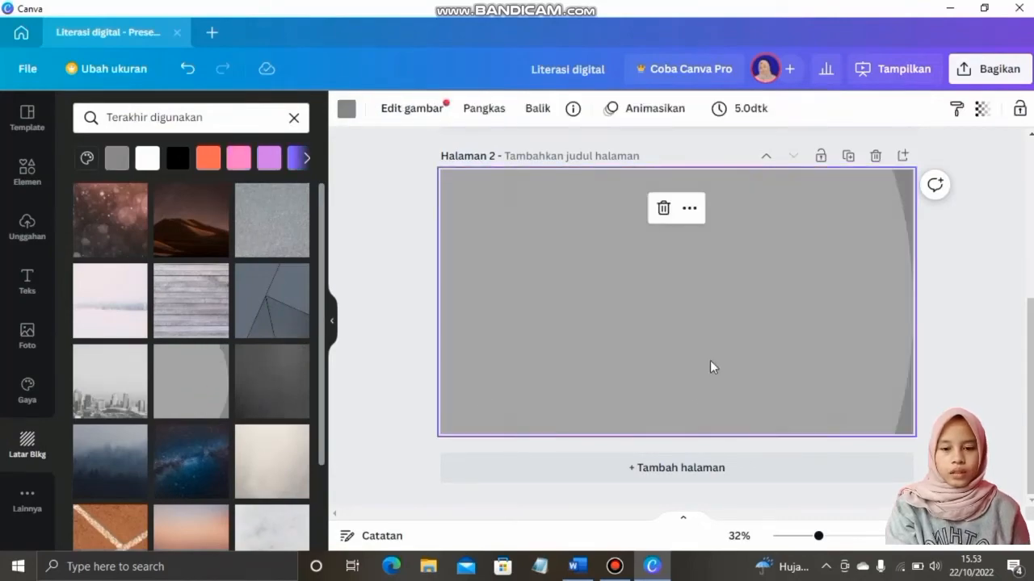
{"action": "left_click", "coordinate": [577, 566]}
{"action": "scroll", "coordinate": [352, 274], "scroll_direction": "down", "scroll_amount": 10}
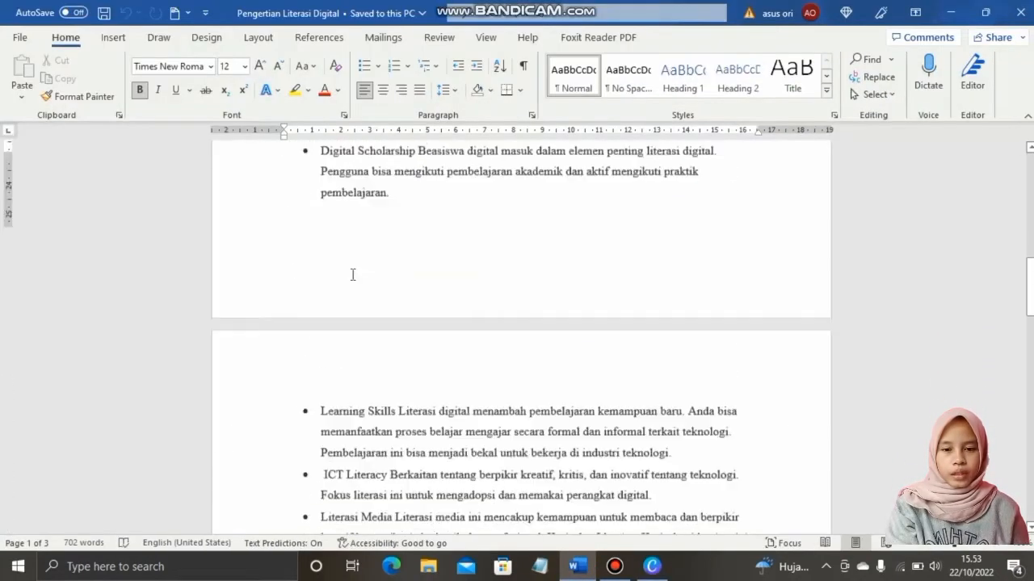
{"action": "scroll", "coordinate": [352, 274], "scroll_direction": "up", "scroll_amount": 10}
{"action": "left_click_drag", "start_coordinate": [458, 264], "coordinate": [328, 255]}
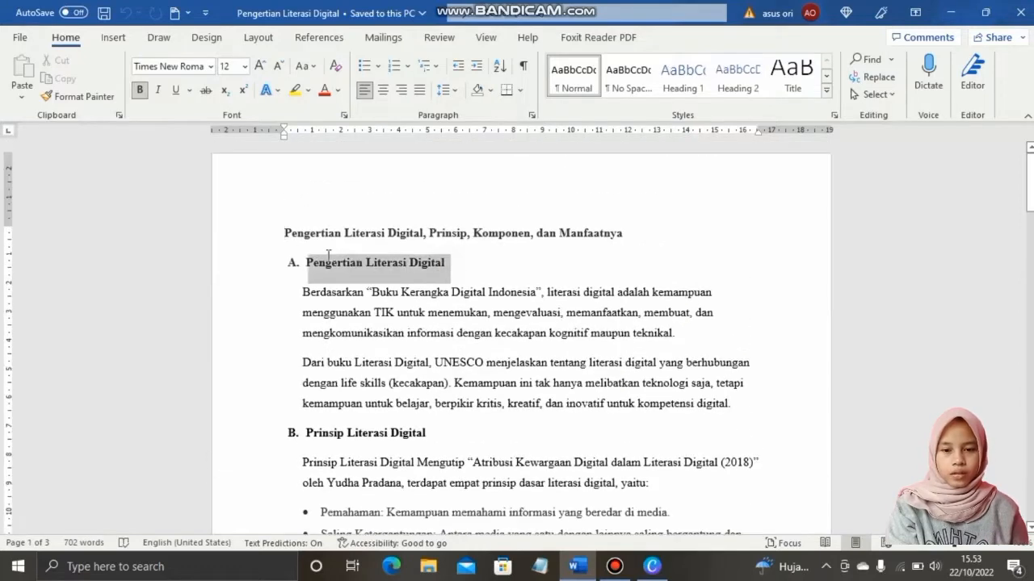
{"action": "left_click_drag", "start_coordinate": [464, 270], "coordinate": [311, 266]}
{"action": "key", "text": "ctrl+c"}
{"action": "left_click", "coordinate": [652, 566]}
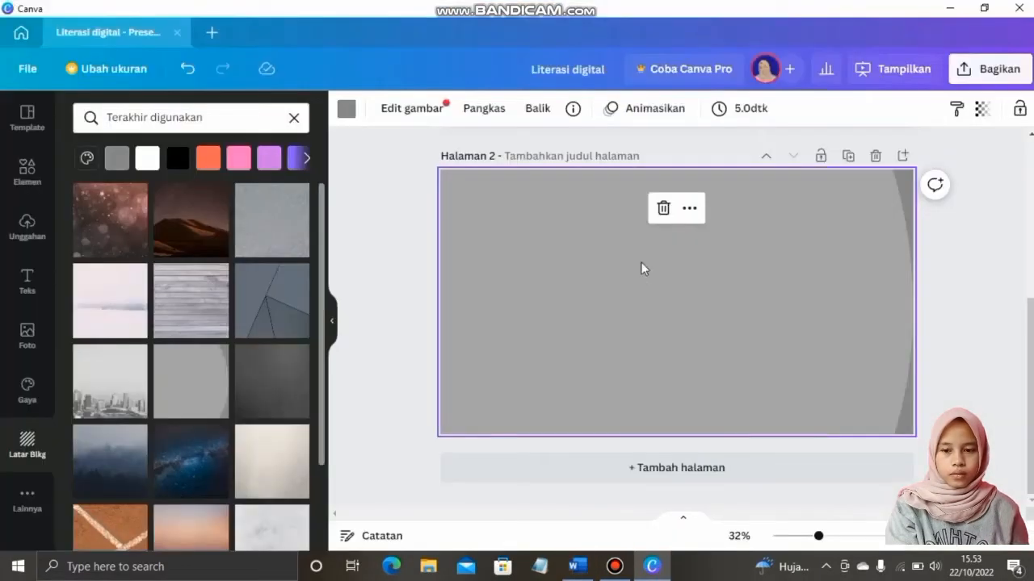
Add a font-combination text and replace it with the pasted heading 'A.PENGERTIAN LITERASI DIGITAL' on one line
{"action": "left_click", "coordinate": [26, 279]}
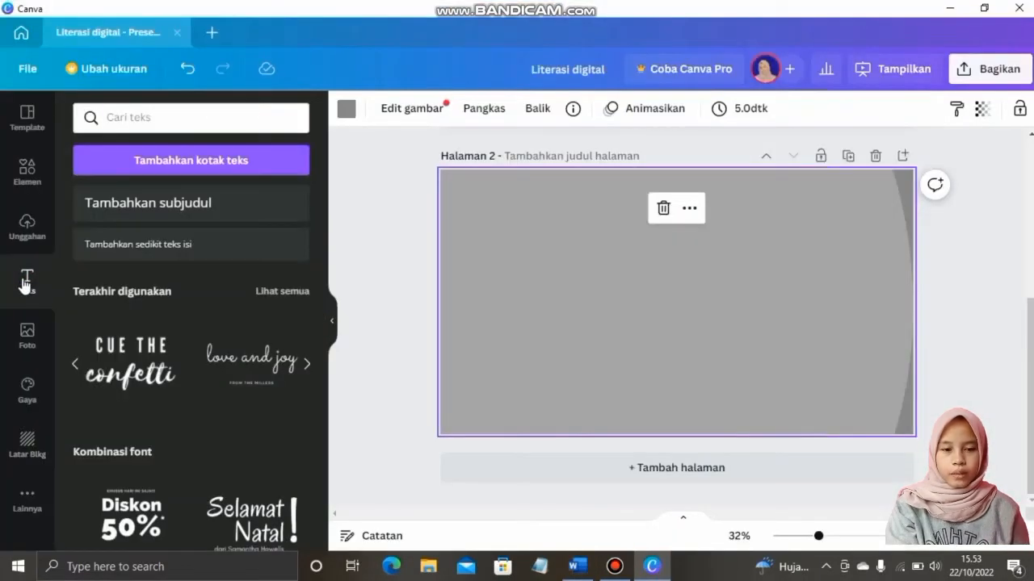
{"action": "left_click", "coordinate": [135, 365]}
{"action": "left_click", "coordinate": [722, 316]}
{"action": "key", "text": "Delete"}
{"action": "left_click", "coordinate": [720, 289]}
{"action": "double_click", "coordinate": [722, 279]}
{"action": "key", "text": "ctrl+v"}
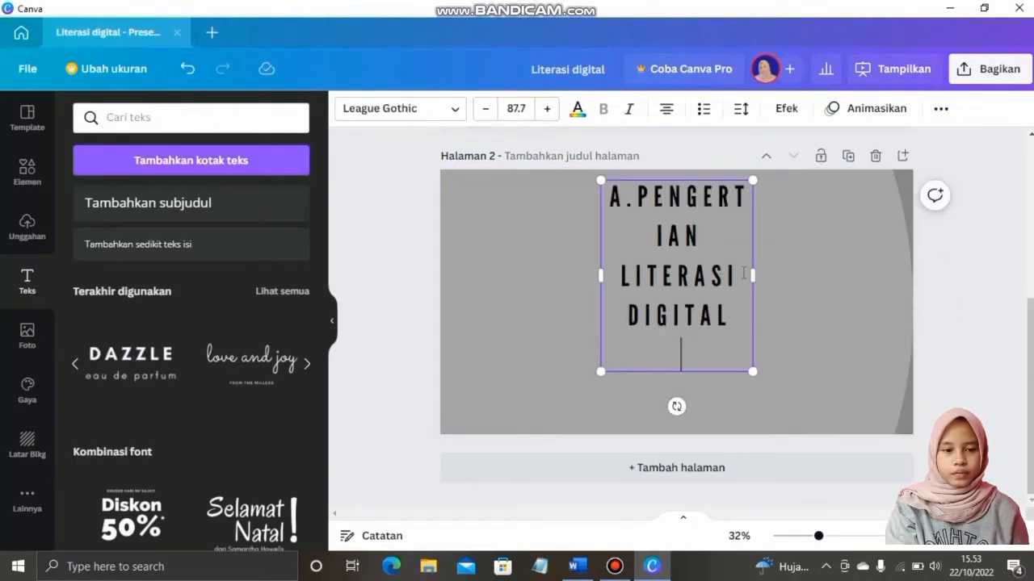
{"action": "left_click_drag", "start_coordinate": [752, 275], "coordinate": [941, 274]}
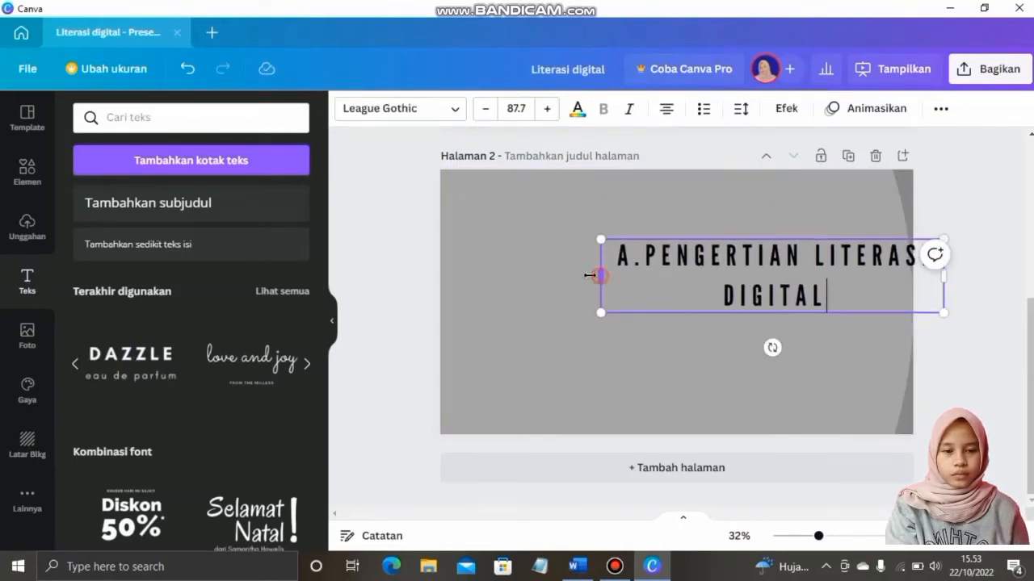
{"action": "left_click_drag", "start_coordinate": [589, 275], "coordinate": [472, 276]}
{"action": "left_click", "coordinate": [683, 257]}
{"action": "left_click", "coordinate": [643, 262]}
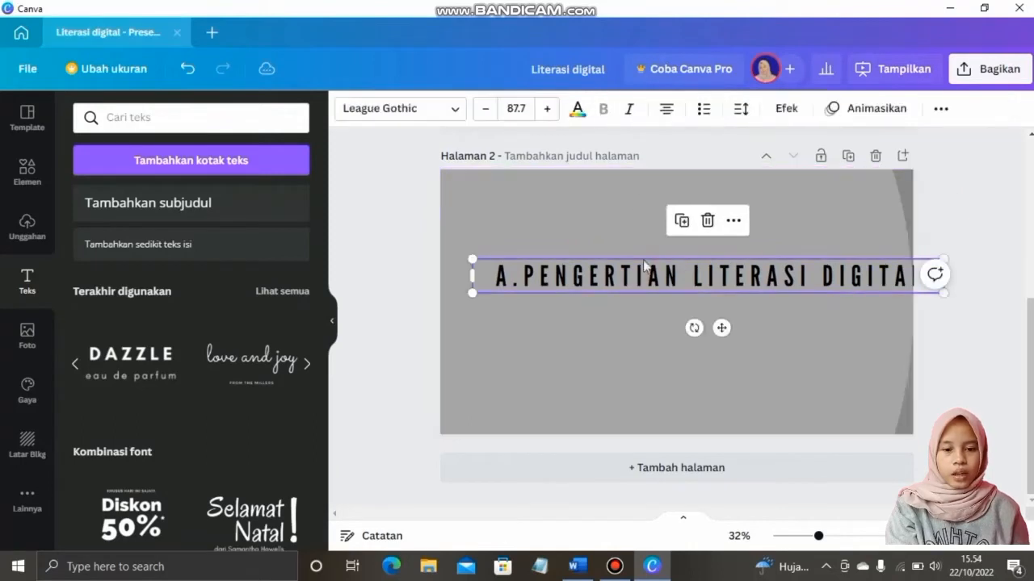
Set the heading to size 72 and move it near the top of the page
{"action": "left_click", "coordinate": [515, 108]}
{"action": "left_click", "coordinate": [521, 302]}
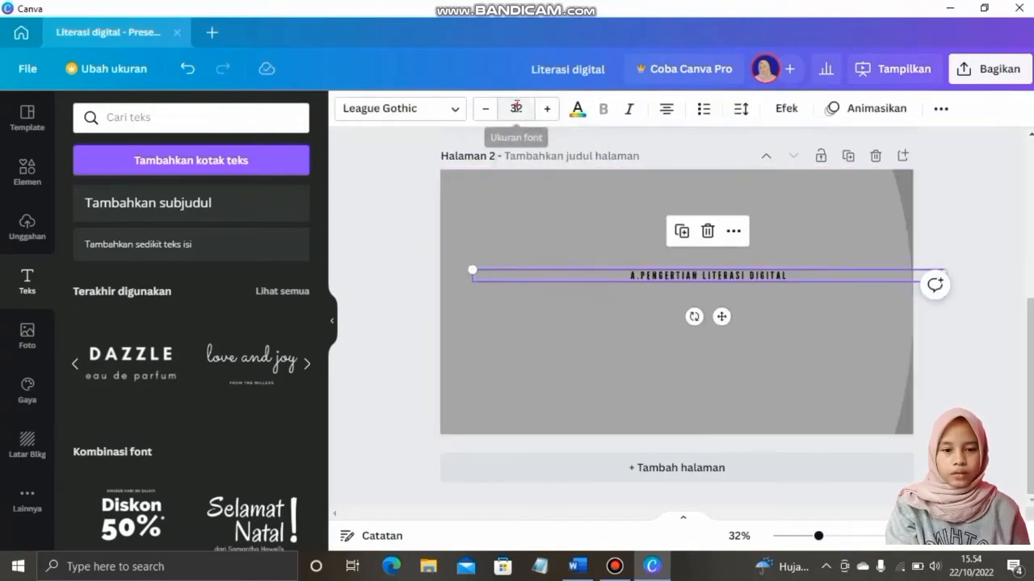
{"action": "left_click", "coordinate": [516, 108]}
{"action": "left_click", "coordinate": [520, 376]}
{"action": "left_click", "coordinate": [515, 108]}
{"action": "left_click", "coordinate": [520, 372]}
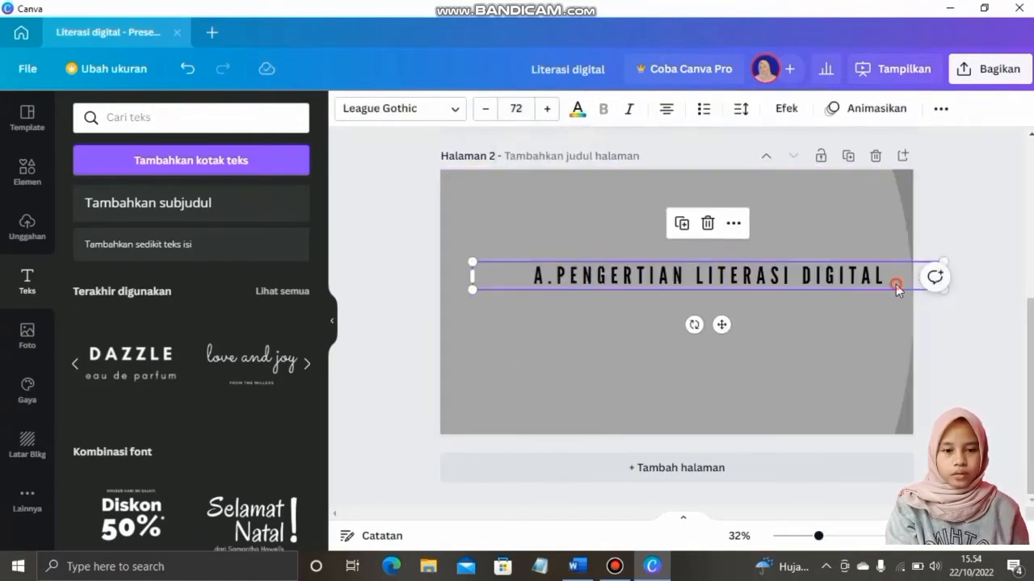
{"action": "left_click_drag", "start_coordinate": [896, 285], "coordinate": [796, 224]}
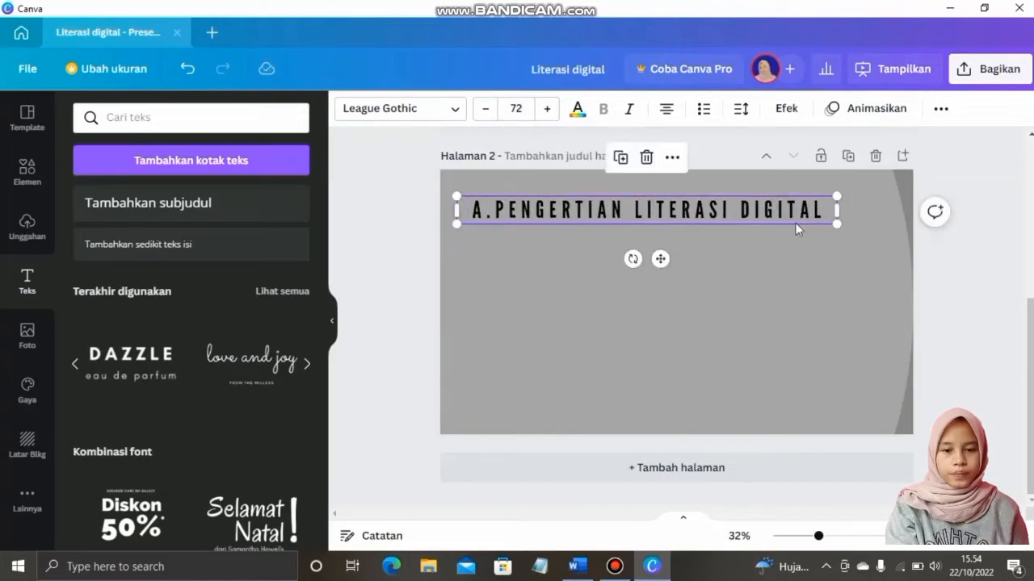
{"action": "left_click", "coordinate": [786, 306]}
Copy 'Buku Kerangka Digital Indonesia' from the Word notes and add a paragraph text box
{"action": "left_click", "coordinate": [577, 566]}
{"action": "left_click", "coordinate": [532, 337]}
{"action": "left_click_drag", "start_coordinate": [373, 291], "coordinate": [521, 290]}
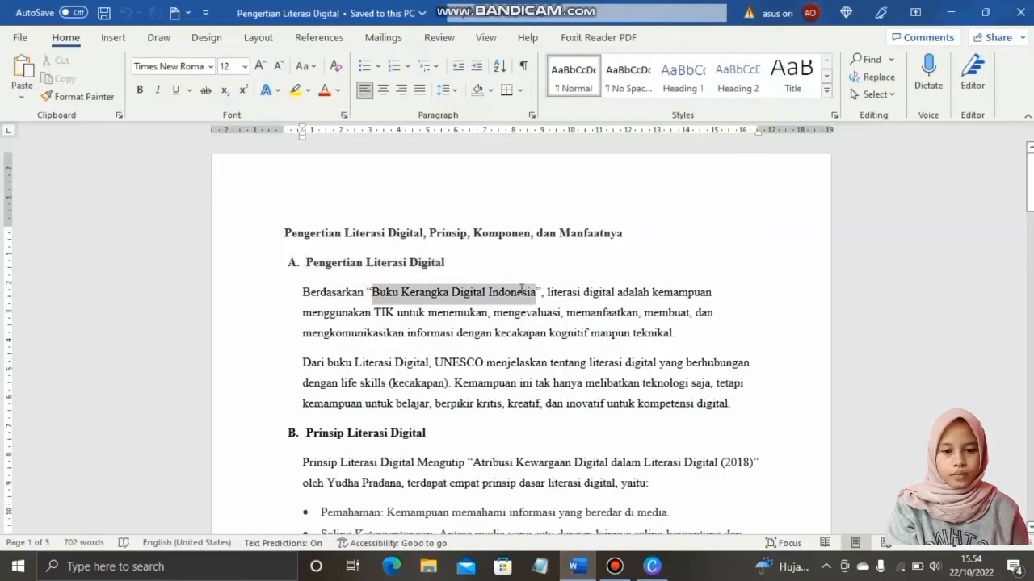
{"action": "key", "text": "alt+Tab"}
{"action": "left_click", "coordinate": [535, 266]}
{"action": "left_click", "coordinate": [179, 161]}
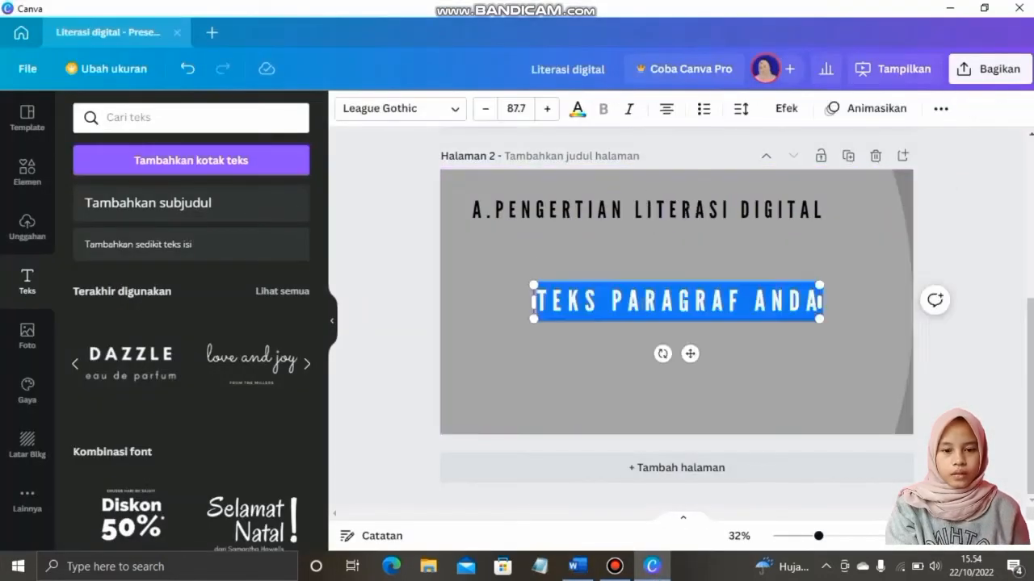
Paste the phrase into the text box, widen it, and set the font to Oswald
{"action": "key", "text": "ctrl+v"}
{"action": "left_click_drag", "start_coordinate": [437, 323], "coordinate": [391, 319]}
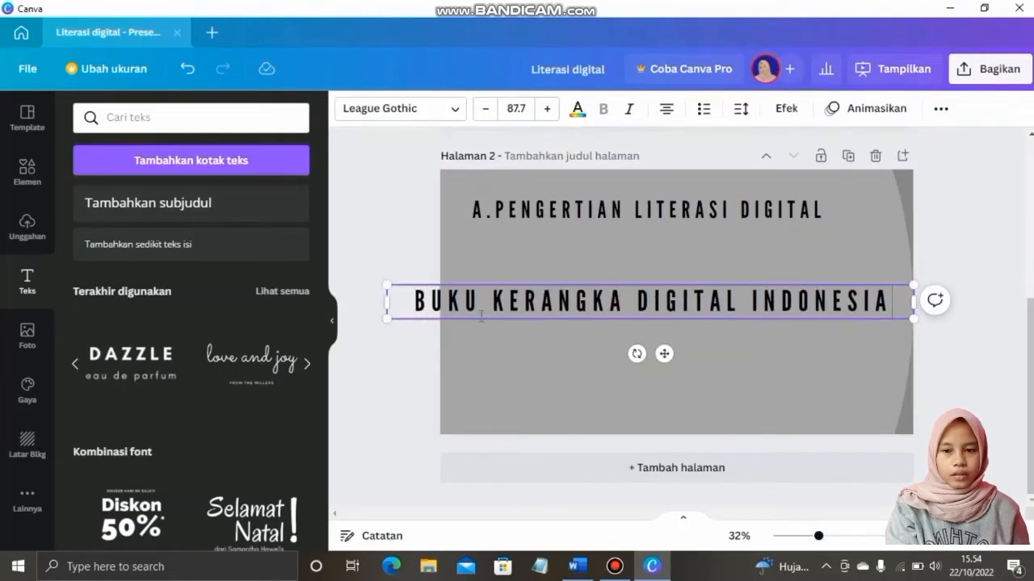
{"action": "left_click", "coordinate": [457, 109]}
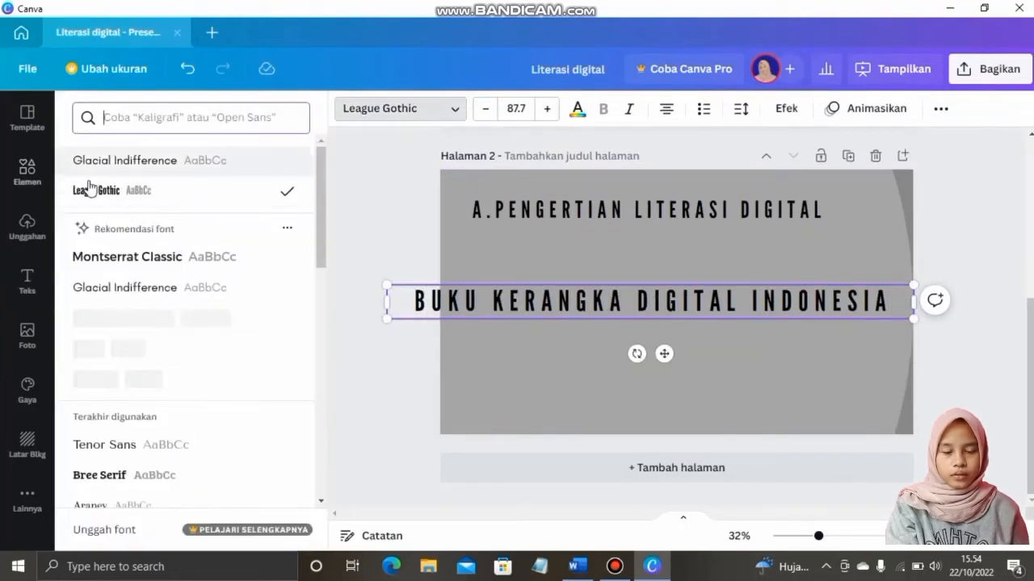
{"action": "left_click", "coordinate": [96, 257]}
{"action": "left_click", "coordinate": [107, 288]}
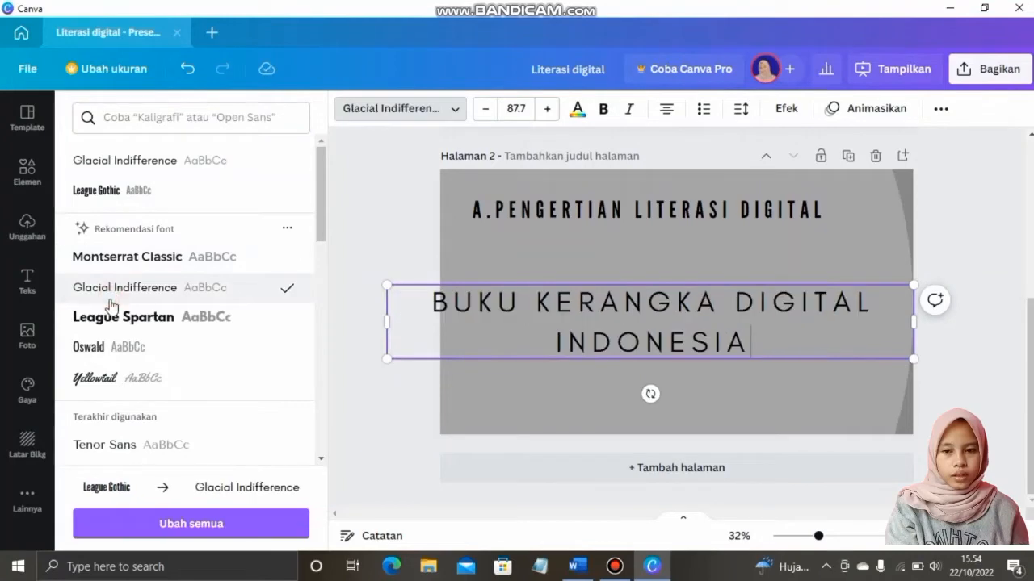
{"action": "left_click", "coordinate": [94, 349]}
Tighten the phrase's letter spacing to about 37 and narrow its text box
{"action": "left_click", "coordinate": [800, 342]}
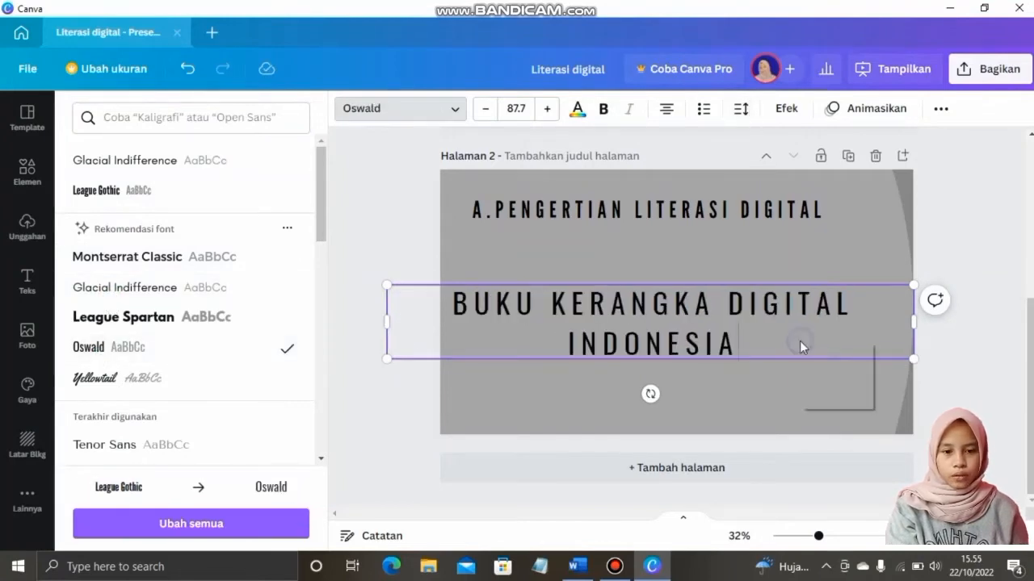
{"action": "right_click", "coordinate": [772, 359]}
{"action": "left_click", "coordinate": [741, 108]}
{"action": "left_click_drag", "start_coordinate": [826, 174], "coordinate": [791, 179]}
{"action": "left_click", "coordinate": [906, 305]}
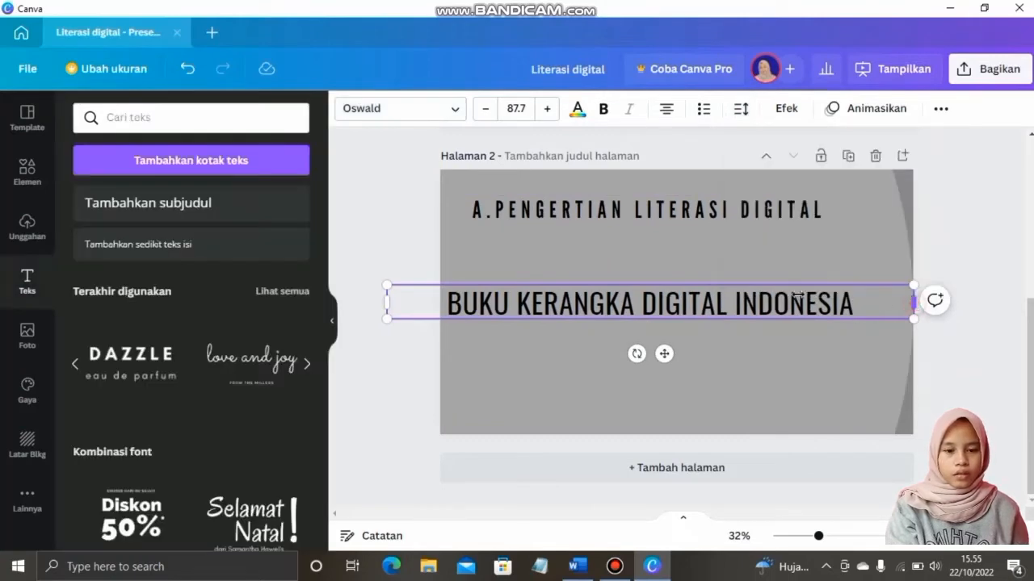
{"action": "left_click_drag", "start_coordinate": [912, 301], "coordinate": [714, 321]}
Make the bullet size 56 and white, placed on one line under the heading
{"action": "left_click", "coordinate": [516, 108]}
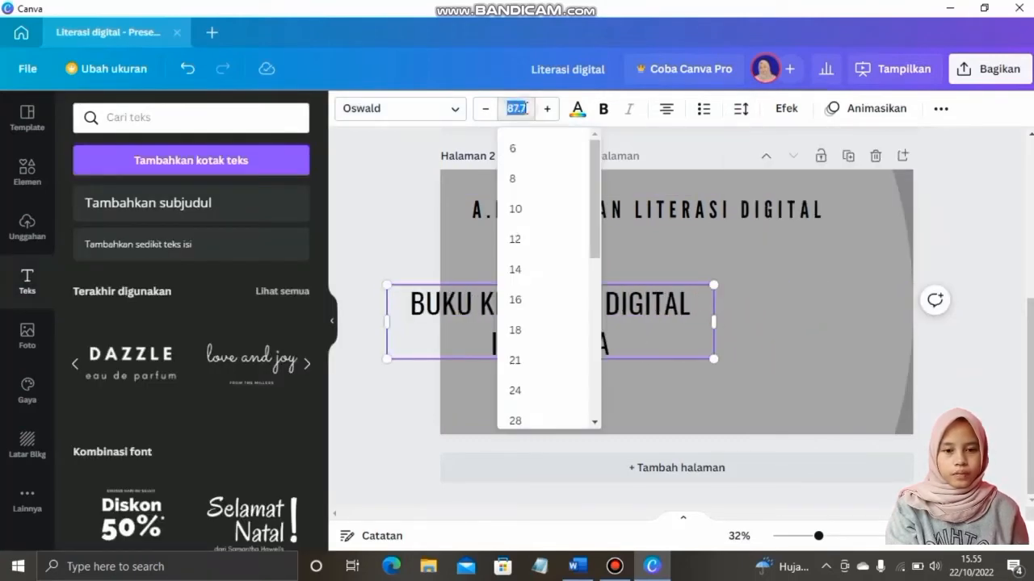
{"action": "scroll", "coordinate": [525, 347], "scroll_direction": "down", "scroll_amount": 3}
{"action": "left_click", "coordinate": [521, 252]}
{"action": "left_click", "coordinate": [516, 109]}
{"action": "left_click", "coordinate": [525, 367]}
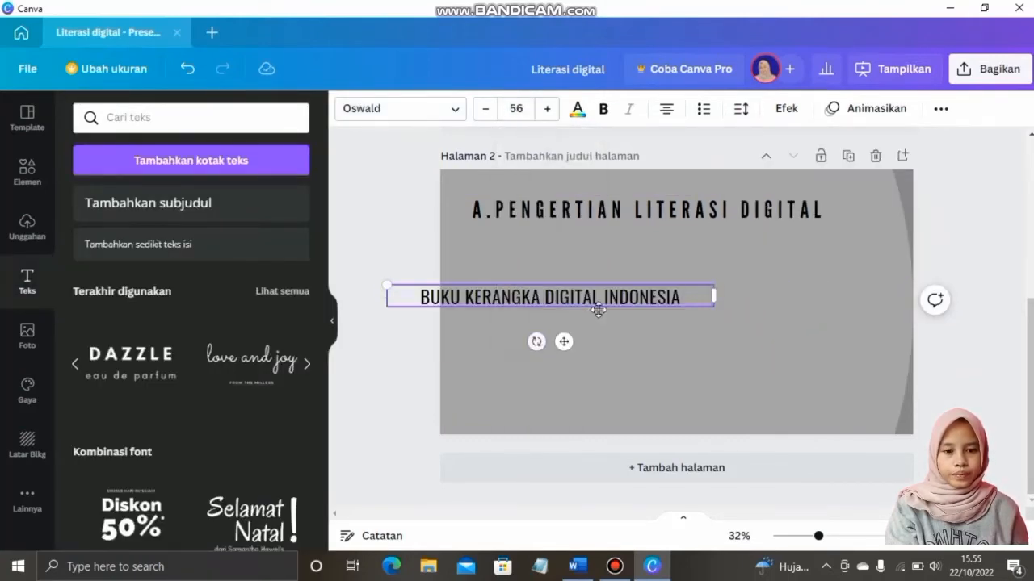
{"action": "left_click_drag", "start_coordinate": [598, 310], "coordinate": [672, 261]}
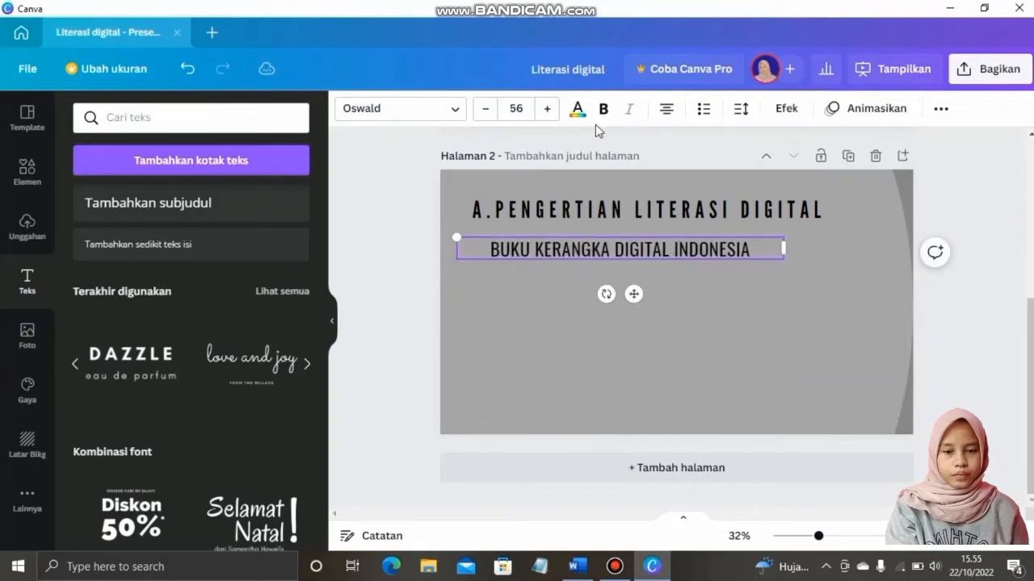
{"action": "left_click", "coordinate": [578, 108]}
{"action": "left_click", "coordinate": [210, 186]}
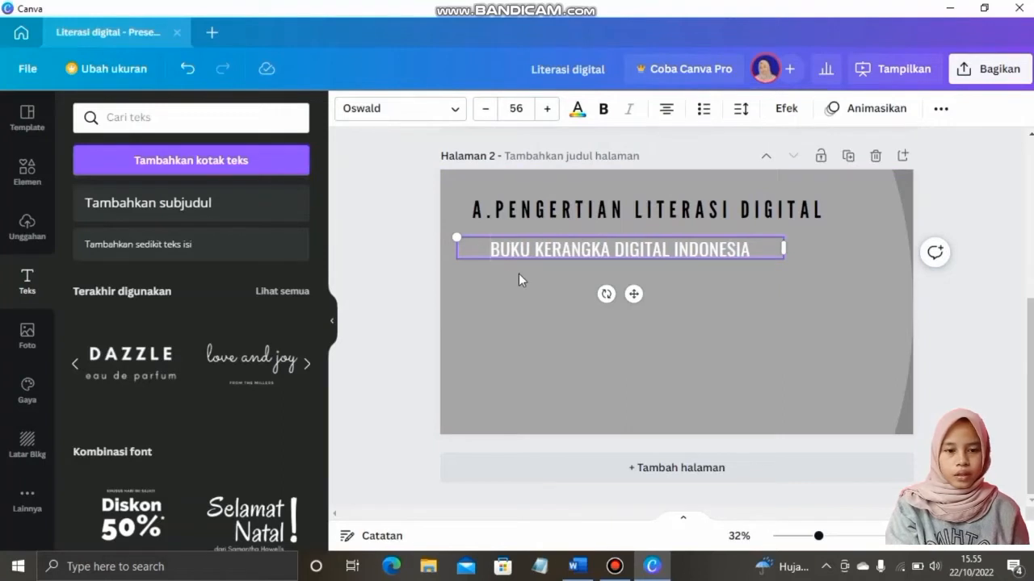
{"action": "left_click_drag", "start_coordinate": [457, 248], "coordinate": [501, 250]}
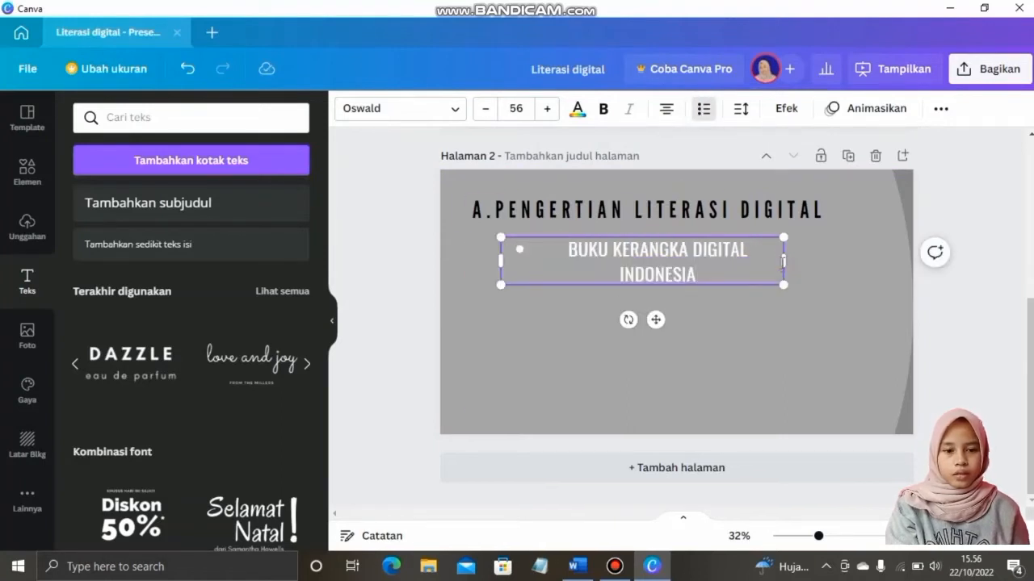
{"action": "left_click_drag", "start_coordinate": [783, 260], "coordinate": [728, 260]}
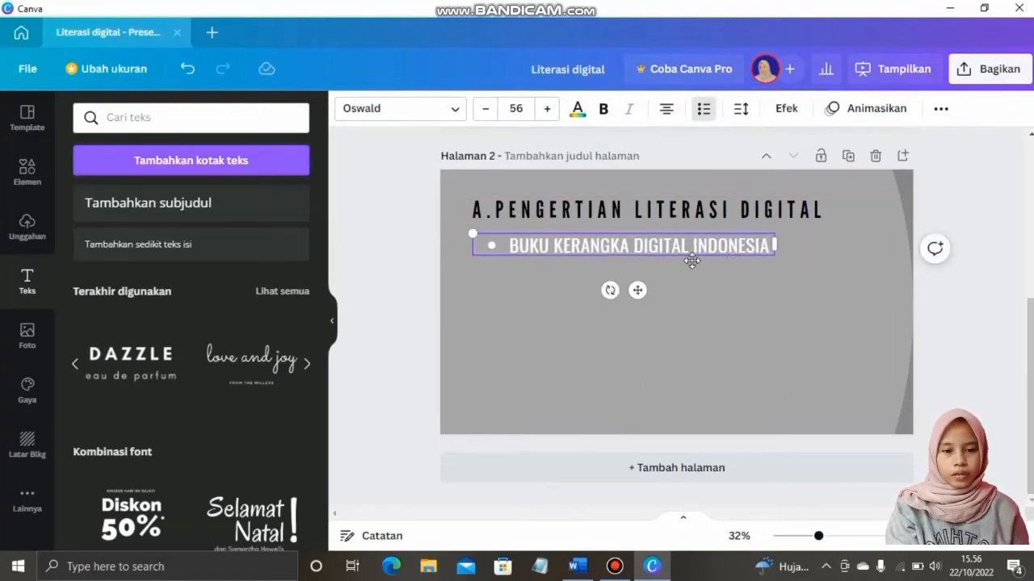
Duplicate the bullet text box and move the copy lower on the page
{"action": "right_click", "coordinate": [685, 237]}
{"action": "left_click", "coordinate": [715, 256]}
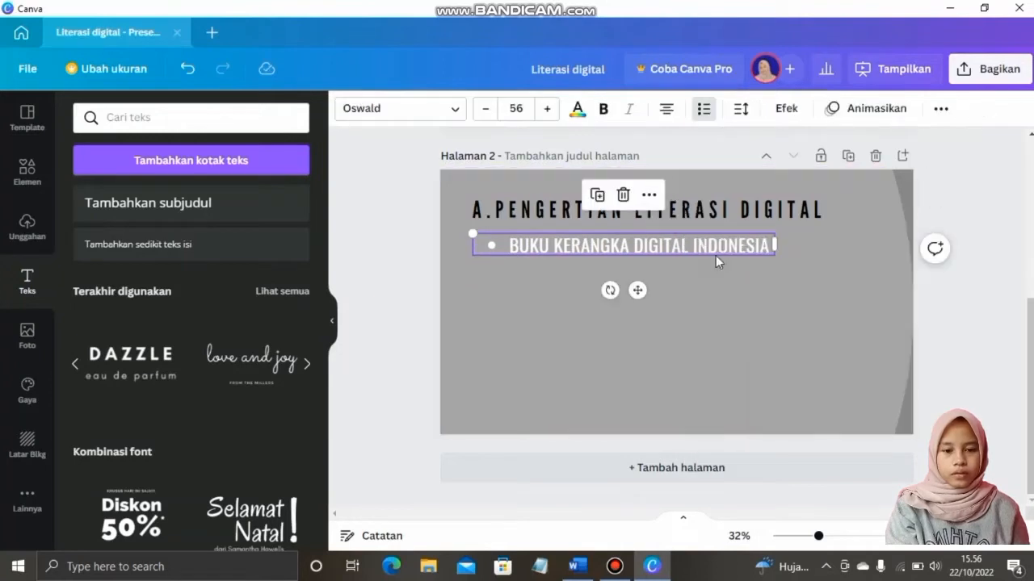
{"action": "key", "text": "ctrl+v"}
{"action": "left_click_drag", "start_coordinate": [716, 256], "coordinate": [716, 336]}
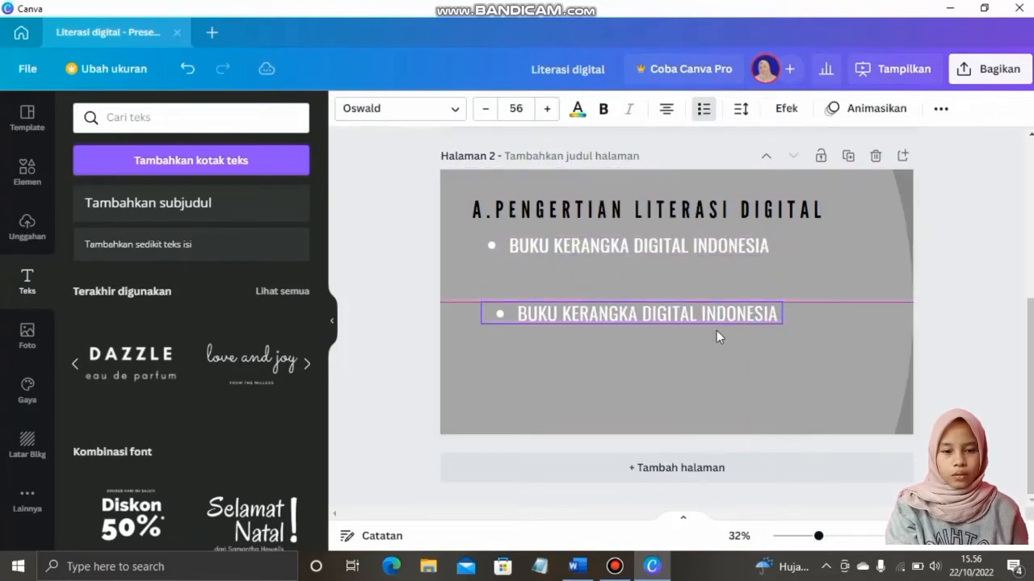
Change the duplicated bullet's text to 'UNESCO'
{"action": "left_click_drag", "start_coordinate": [717, 331], "coordinate": [708, 351]}
{"action": "left_click", "coordinate": [576, 566]}
{"action": "left_click", "coordinate": [652, 566]}
{"action": "double_click", "coordinate": [639, 334]}
{"action": "left_click_drag", "start_coordinate": [512, 333], "coordinate": [770, 332]}
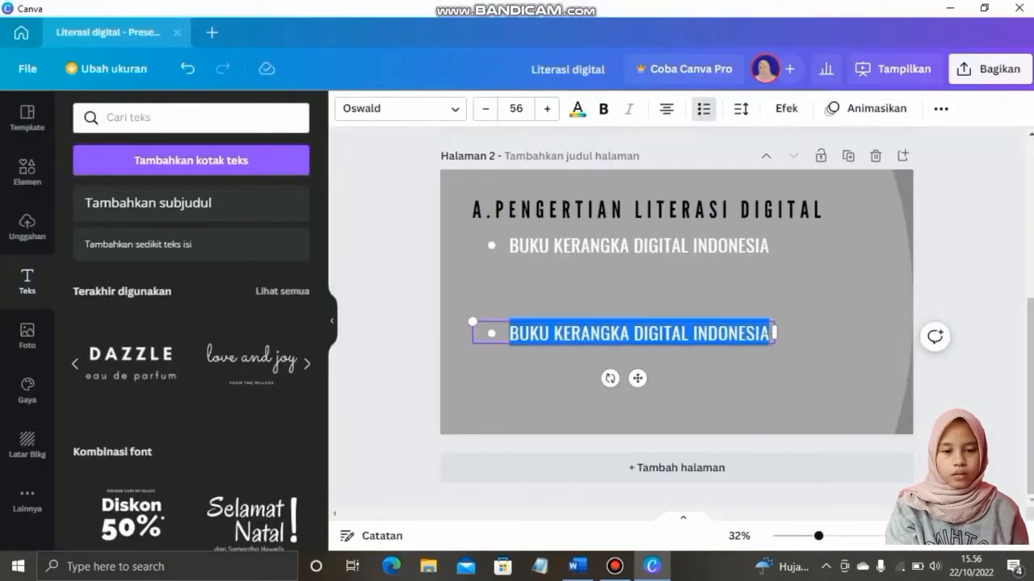
{"action": "type", "text": "UNESCO"}
{"action": "left_click", "coordinate": [713, 357]}
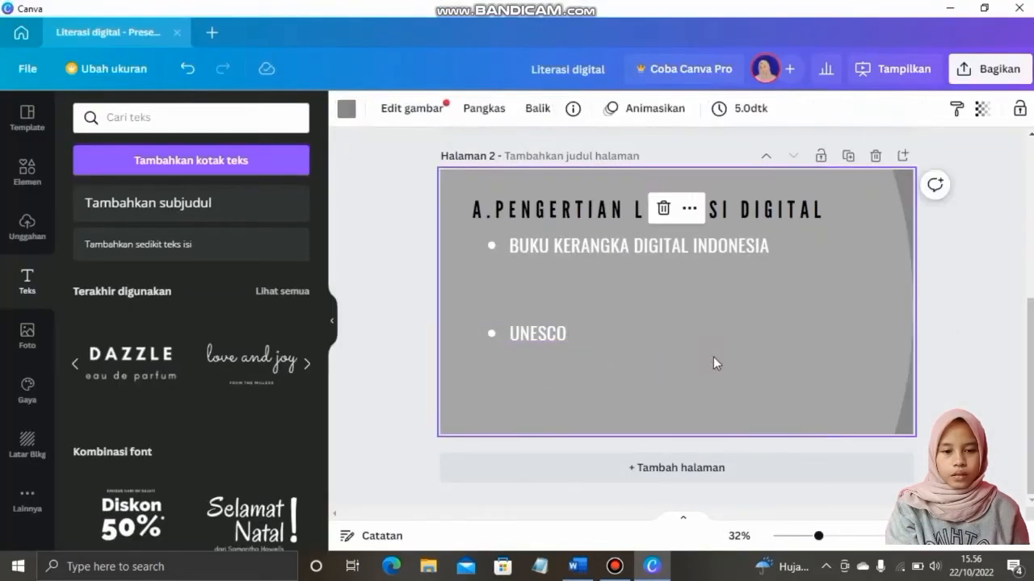
Paste the definition sentence from the Word notes into a new text box
{"action": "left_click", "coordinate": [577, 566]}
{"action": "triple_click", "coordinate": [661, 316]}
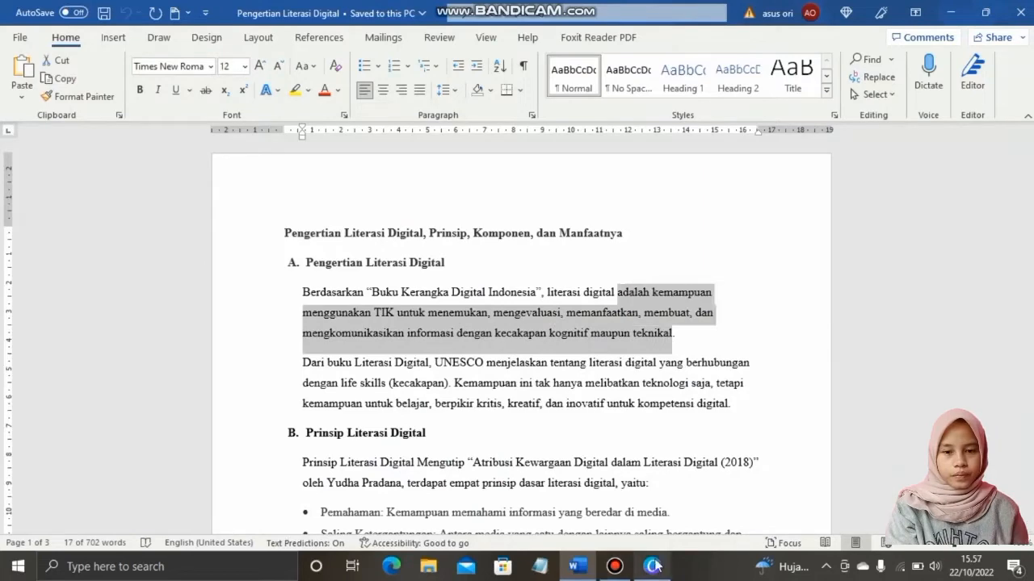
{"action": "left_click", "coordinate": [651, 566]}
{"action": "left_click", "coordinate": [210, 166]}
{"action": "type", "text": "ADALAH KEMAMPUAN MENGGUNAKAN TIK UNTUK MENEMUKAN, MENGEVALUASI, MEMANFAATKAN, MEMBUAT, DAN MENGKOMUNIKASIKAN INFORMASI DENGAN KECAKAPAN KOGNITIF MAUPUN TEKNIKAL"}
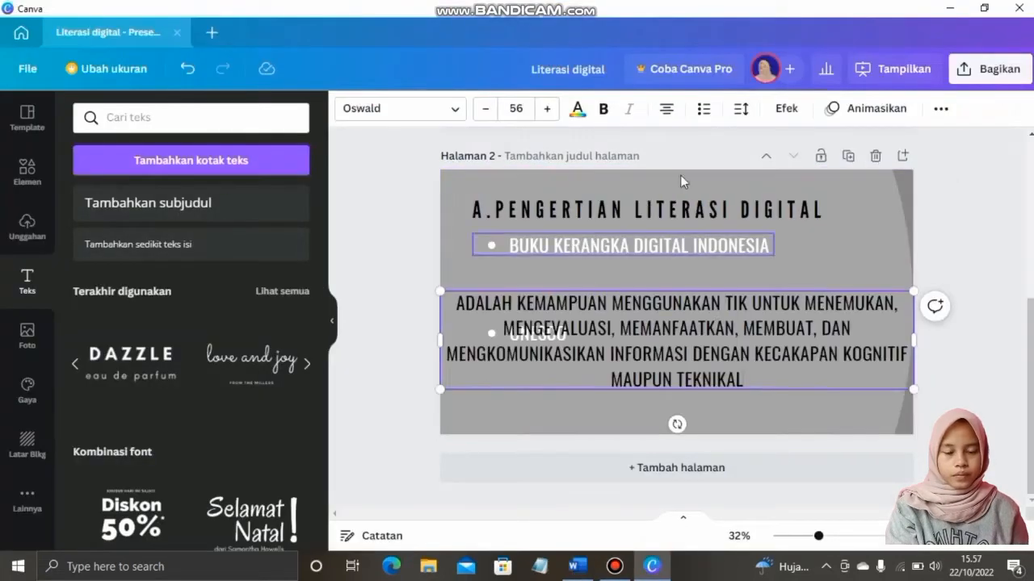
Set the definition paragraph to size 42, wrapped to three lines under the first bullet
{"action": "left_click", "coordinate": [521, 107]}
{"action": "left_click", "coordinate": [523, 247]}
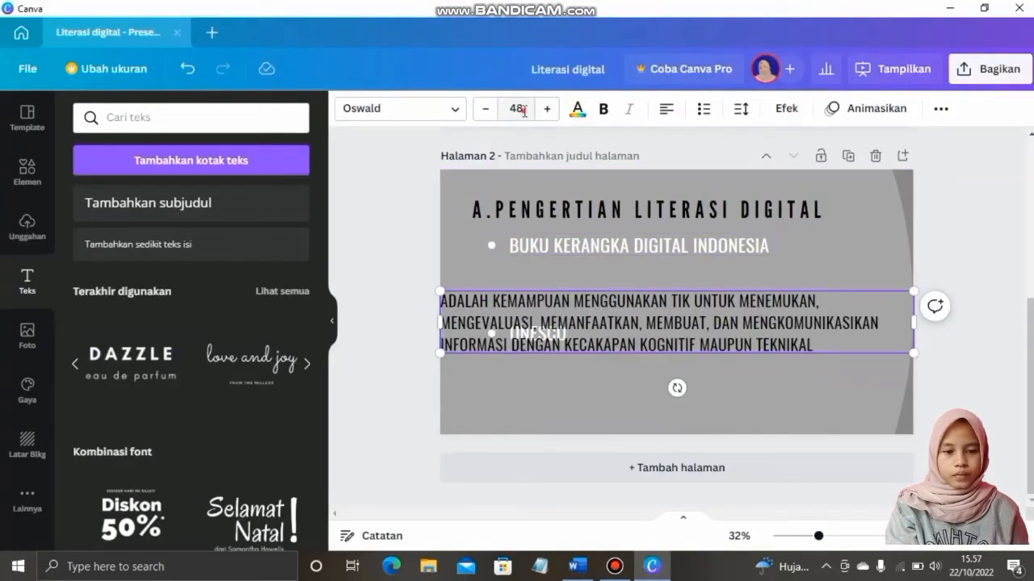
{"action": "left_click", "coordinate": [527, 108]}
{"action": "left_click", "coordinate": [529, 248]}
{"action": "left_click_drag", "start_coordinate": [914, 318], "coordinate": [786, 306]}
{"action": "left_click_drag", "start_coordinate": [683, 363], "coordinate": [757, 329]}
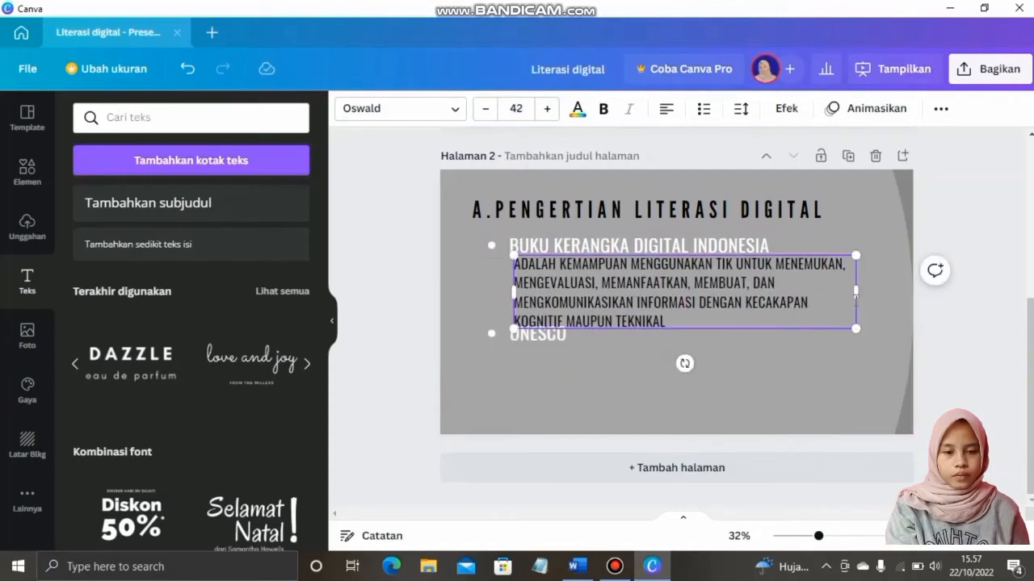
{"action": "left_click_drag", "start_coordinate": [877, 291], "coordinate": [907, 291]}
{"action": "left_click_drag", "start_coordinate": [843, 311], "coordinate": [843, 317]}
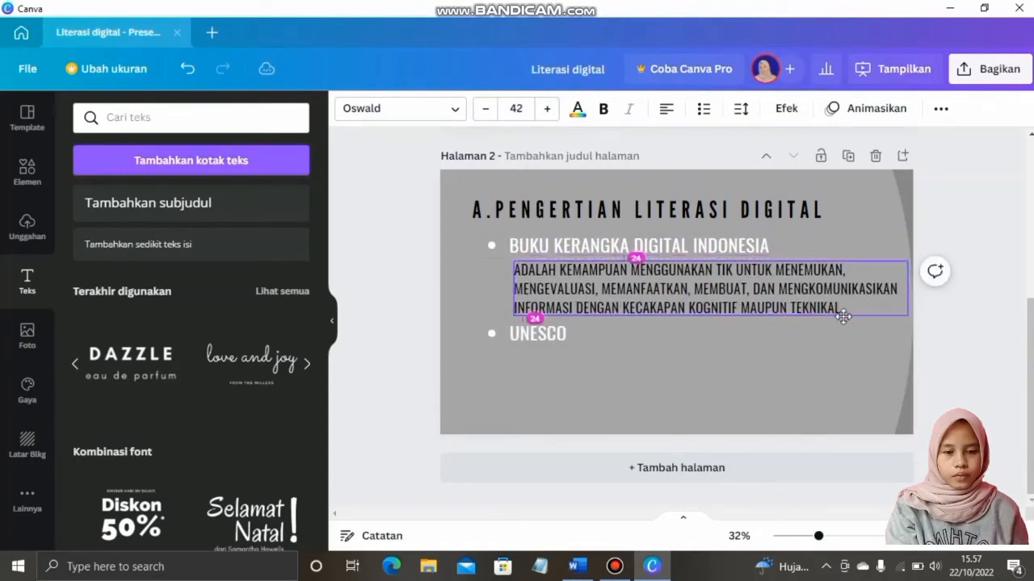
Shrink the slide 2 title to size 68
{"action": "left_click", "coordinate": [761, 204]}
{"action": "left_click", "coordinate": [488, 108]}
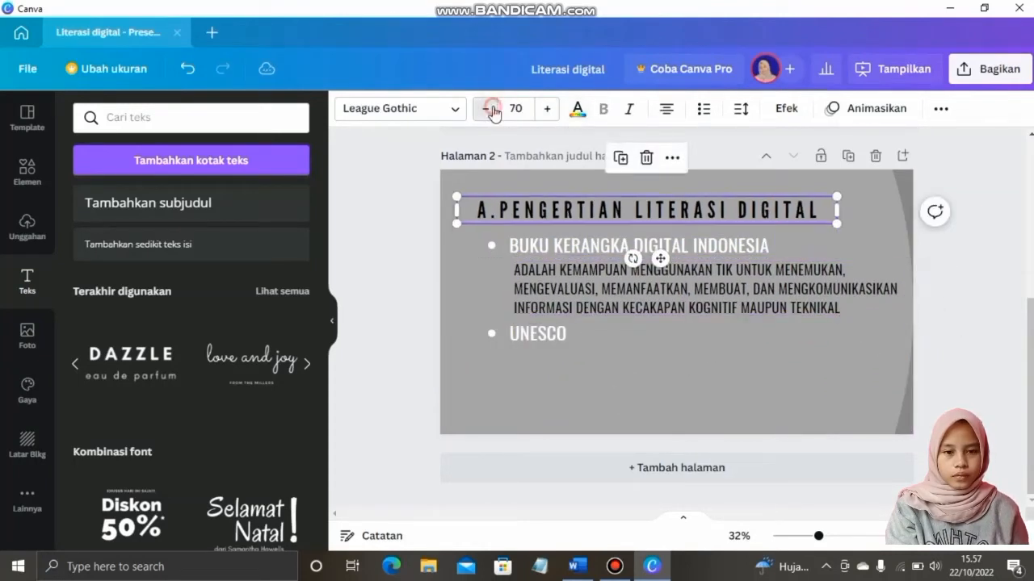
{"action": "left_click", "coordinate": [488, 109]}
{"action": "left_click", "coordinate": [759, 242]}
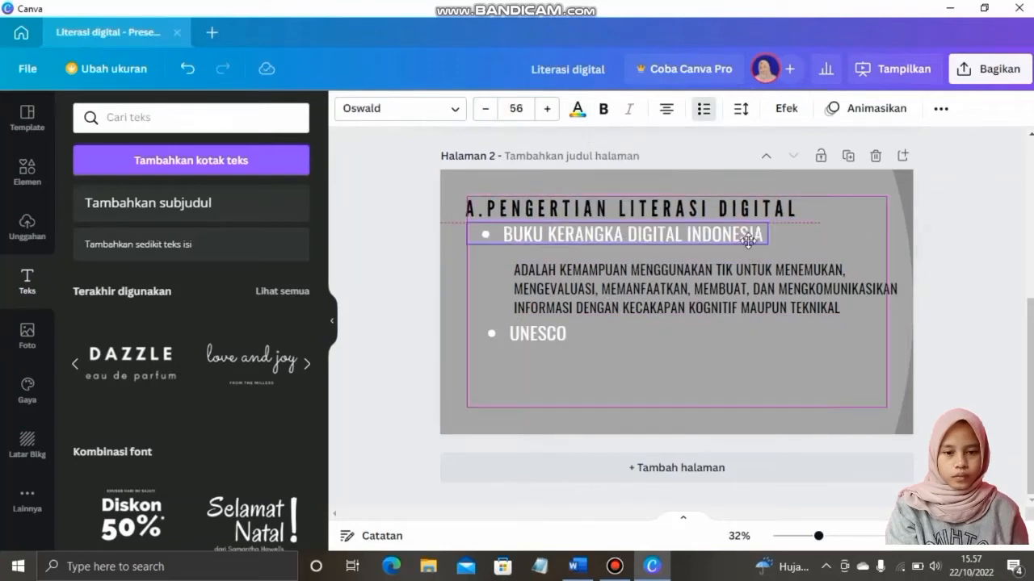
{"action": "left_click", "coordinate": [533, 303]}
{"action": "left_click", "coordinate": [519, 337]}
Copy the UNESCO sentence from Word and duplicate the paragraph box below the UNESCO bullet
{"action": "left_click", "coordinate": [578, 566]}
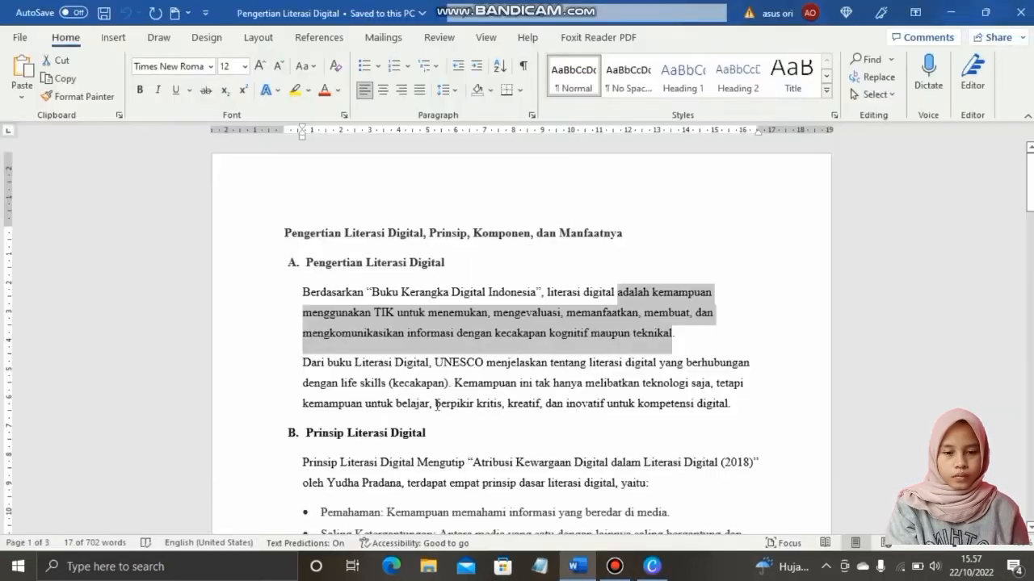
{"action": "left_click_drag", "start_coordinate": [454, 383], "coordinate": [730, 403]}
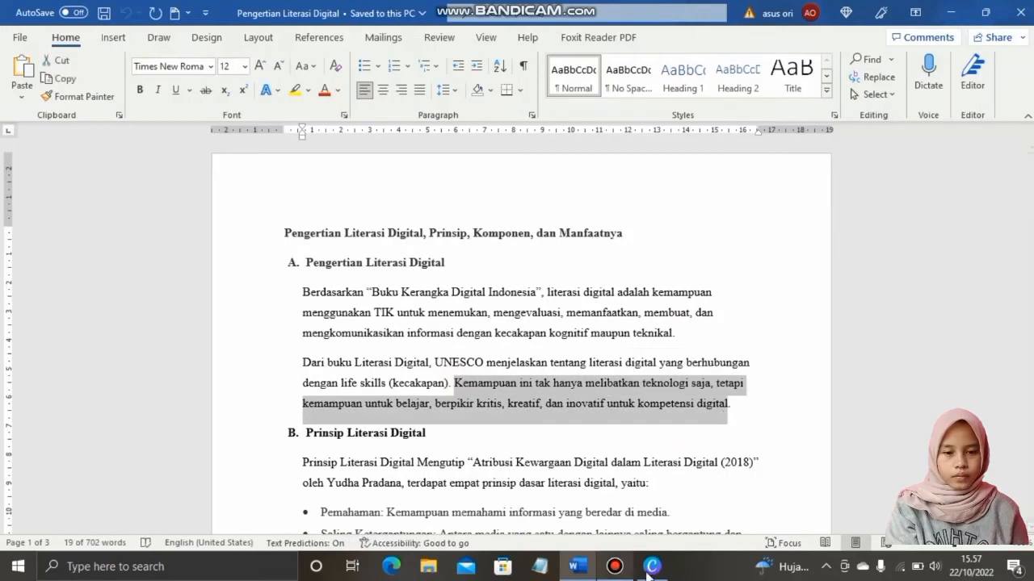
{"action": "left_click", "coordinate": [652, 567]}
{"action": "key", "text": "ctrl+d"}
{"action": "left_click_drag", "start_coordinate": [638, 315], "coordinate": [630, 407]}
Replace the duplicated paragraph's text with the UNESCO explanation
{"action": "left_click", "coordinate": [578, 566]}
{"action": "left_click", "coordinate": [652, 566]}
{"action": "double_click", "coordinate": [553, 385]}
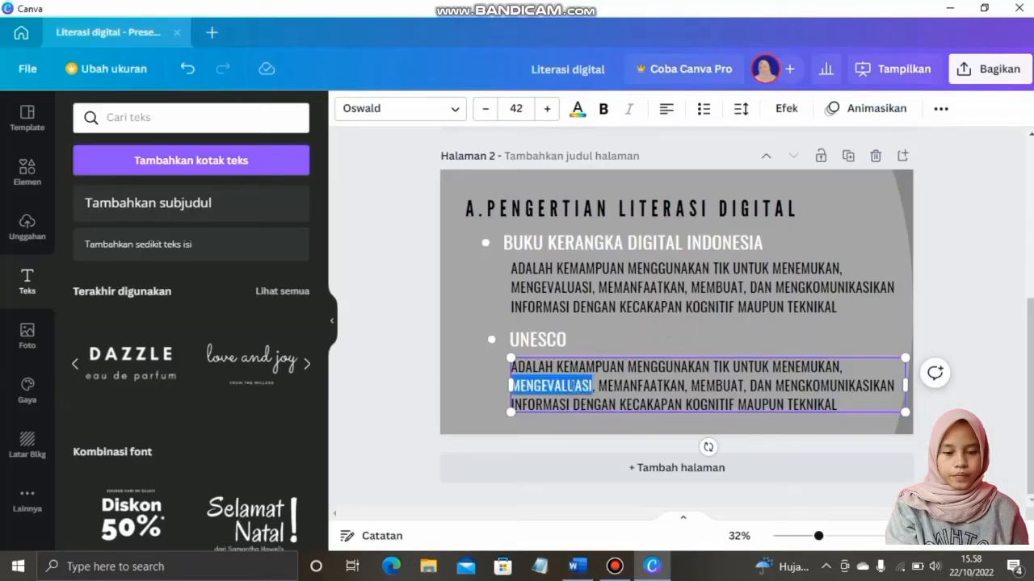
{"action": "left_click_drag", "start_coordinate": [517, 367], "coordinate": [814, 408]}
{"action": "type", "text": "KEMAMPUAN INI TAK HANYA MELIBATKAN TEKNOLOGI SAJA, TETAPI KEMAMPUAN UNTUK BELAJAR, BERPIKIR KRITIS, KREATIF, DAN INOVATIF UNTUK KOMPETENSI DIGITAL"}
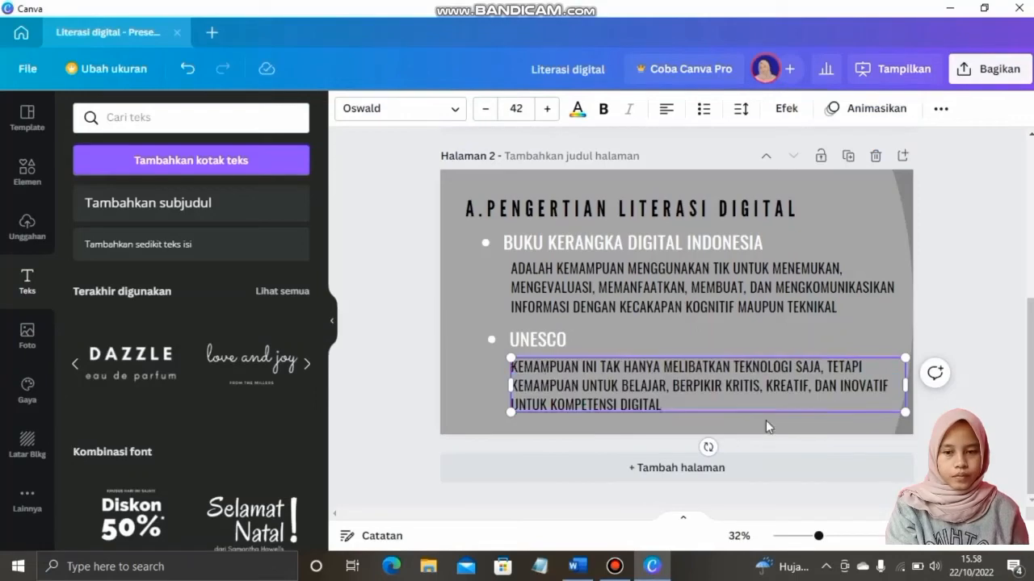
{"action": "left_click", "coordinate": [775, 439]}
{"action": "left_click", "coordinate": [31, 179]}
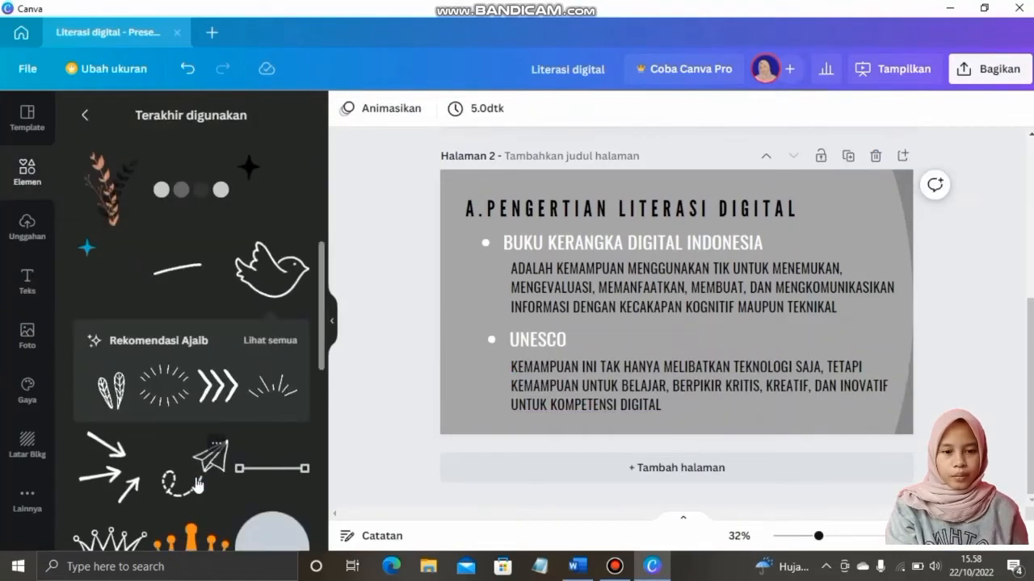
Add a small rotated paper-plane sticker beside each of the two paragraphs
{"action": "left_click", "coordinate": [210, 339]}
{"action": "left_click_drag", "start_coordinate": [623, 428], "coordinate": [549, 360]}
{"action": "left_click_drag", "start_coordinate": [635, 467], "coordinate": [419, 263]}
{"action": "left_click_drag", "start_coordinate": [479, 273], "coordinate": [486, 374]}
{"action": "key", "text": "ctrl+v"}
{"action": "left_click", "coordinate": [487, 375]}
{"action": "left_click", "coordinate": [576, 443]}
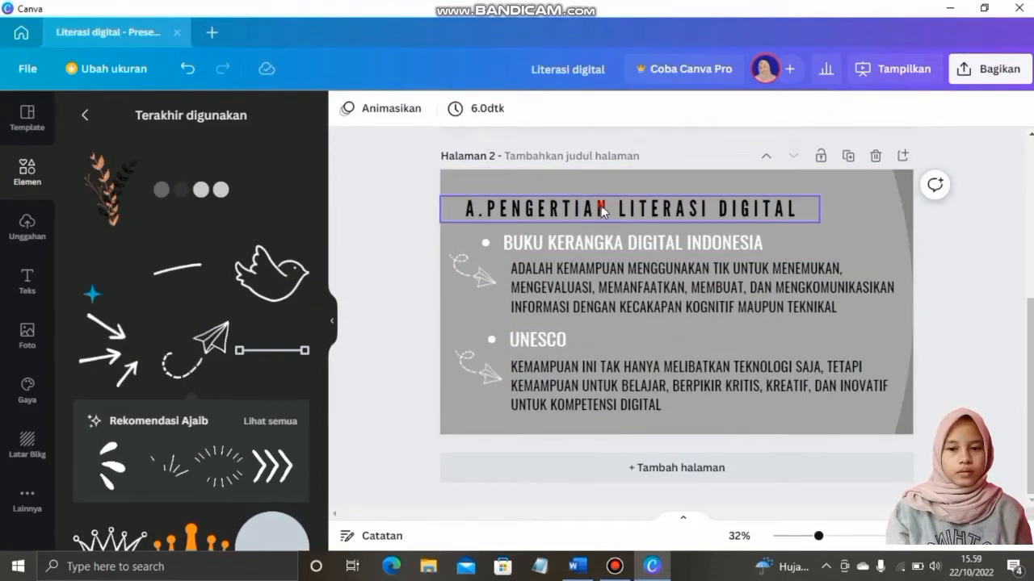
Animate the title with Rise and both bullets with Naik
{"action": "left_click", "coordinate": [595, 208]}
{"action": "left_click", "coordinate": [847, 110]}
{"action": "left_click", "coordinate": [108, 173]}
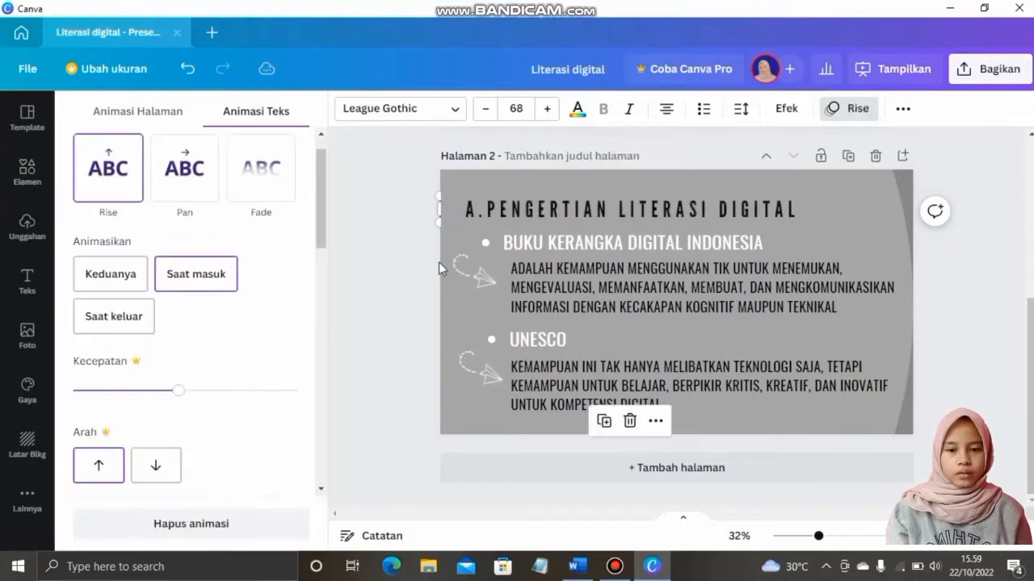
{"action": "left_click", "coordinate": [635, 242]}
{"action": "left_click", "coordinate": [866, 109]}
{"action": "left_click", "coordinate": [864, 115]}
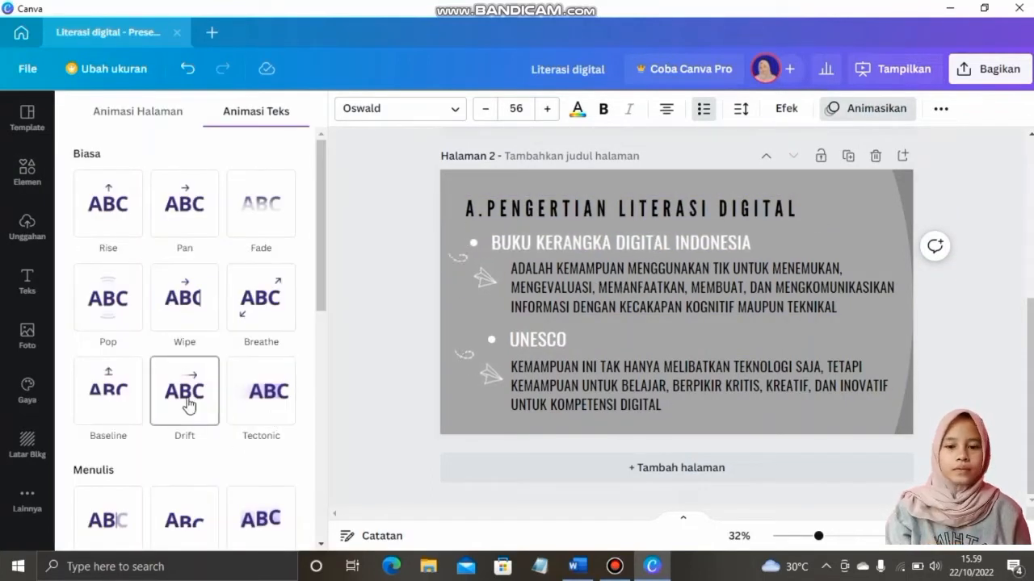
{"action": "left_click", "coordinate": [181, 519]}
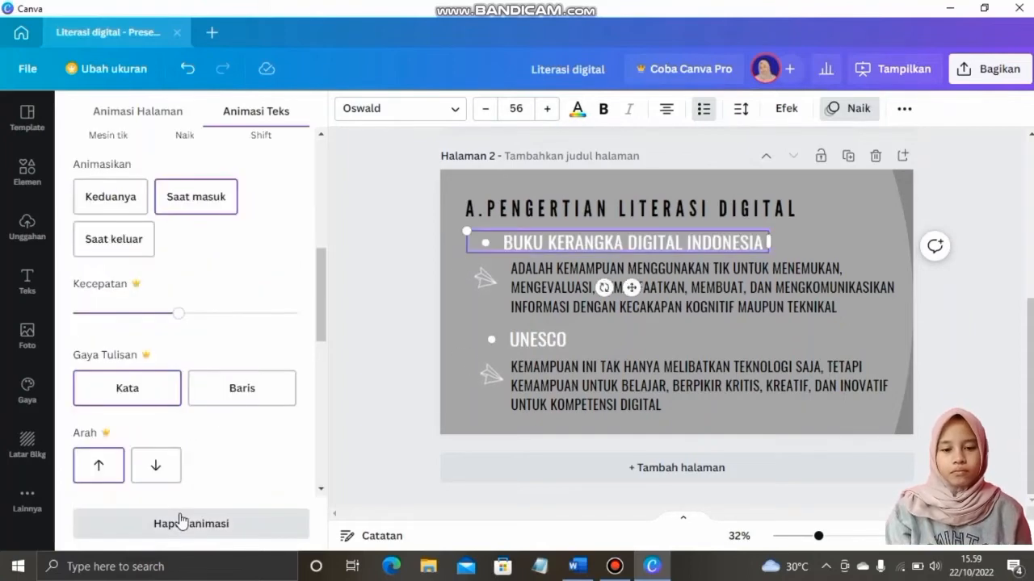
{"action": "left_click", "coordinate": [550, 340]}
{"action": "left_click", "coordinate": [872, 110]}
{"action": "left_click", "coordinate": [857, 110]}
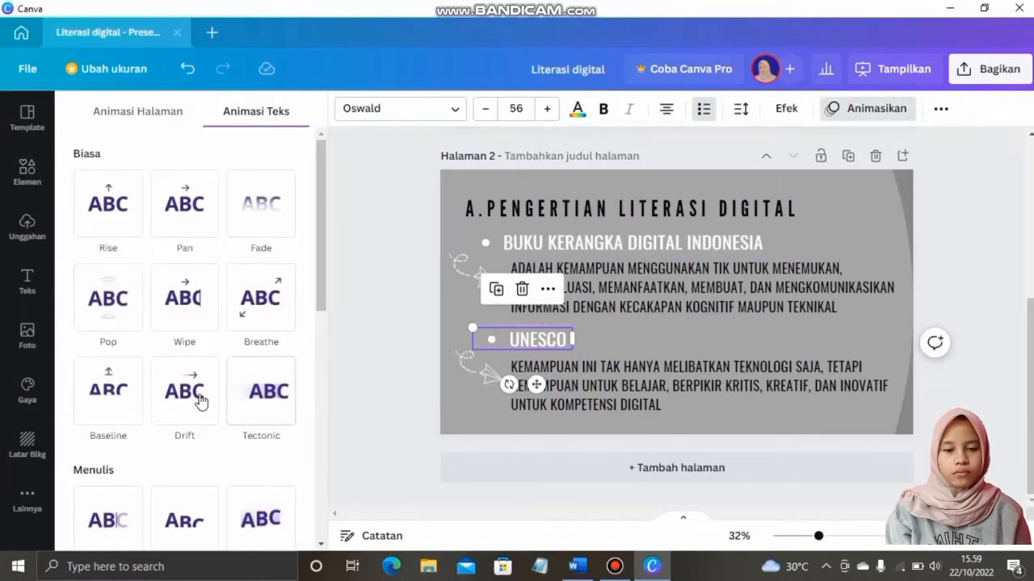
{"action": "left_click", "coordinate": [187, 526]}
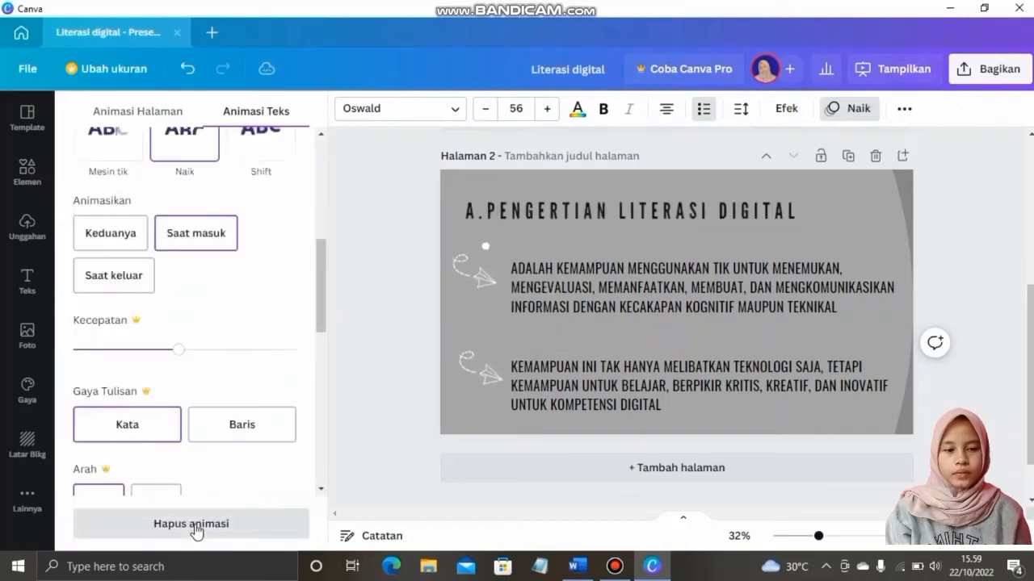
{"action": "left_click", "coordinate": [956, 244]}
Add a blank third slide after slide 2
{"action": "scroll", "coordinate": [822, 335], "scroll_direction": "up", "scroll_amount": 1}
{"action": "scroll", "coordinate": [822, 342], "scroll_direction": "down", "scroll_amount": 1}
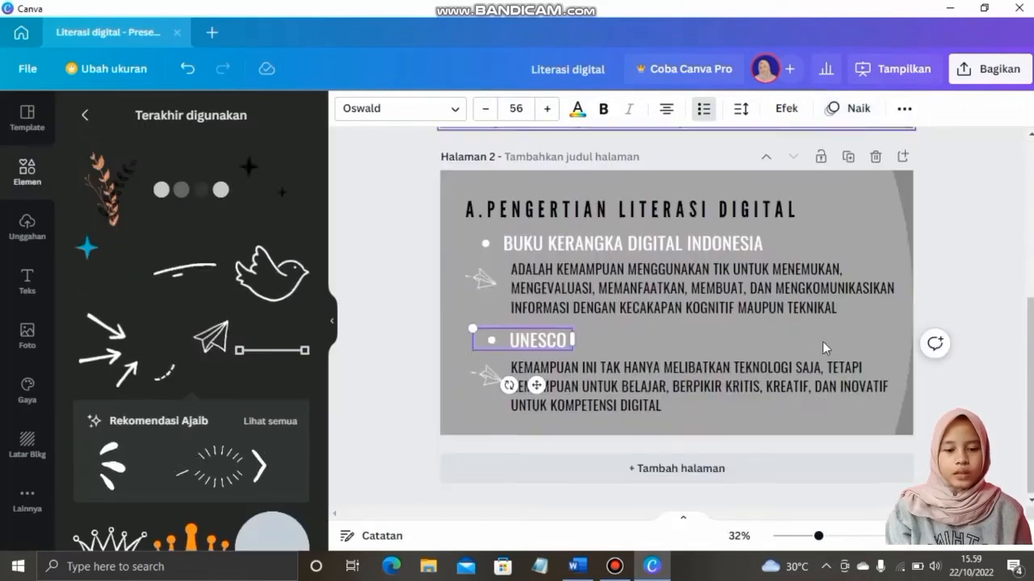
{"action": "left_click", "coordinate": [678, 470]}
{"action": "left_click", "coordinate": [28, 444]}
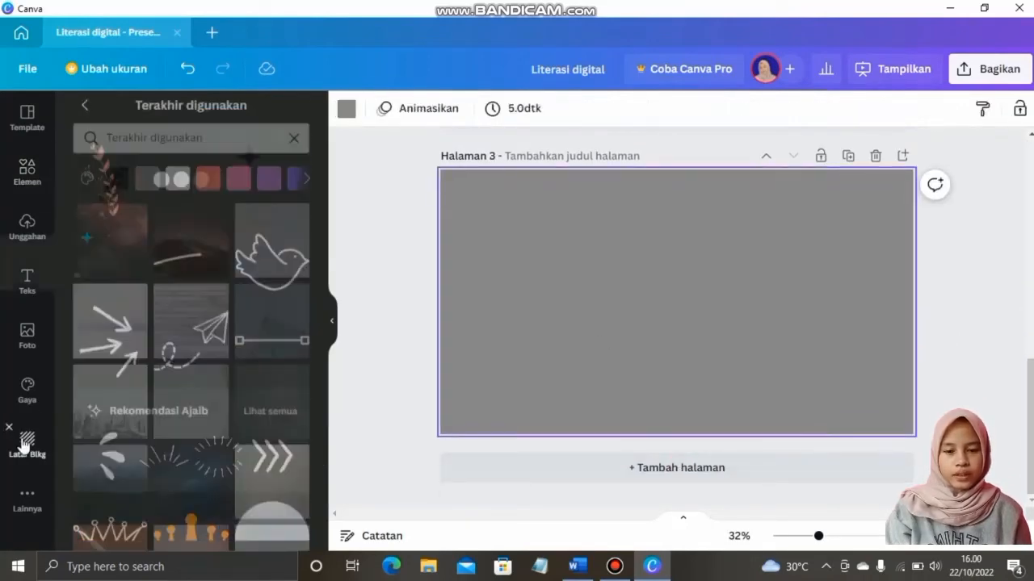
Give slide 3 the city skyline background and paste in a copy of slide 2's title
{"action": "left_click", "coordinate": [113, 379]}
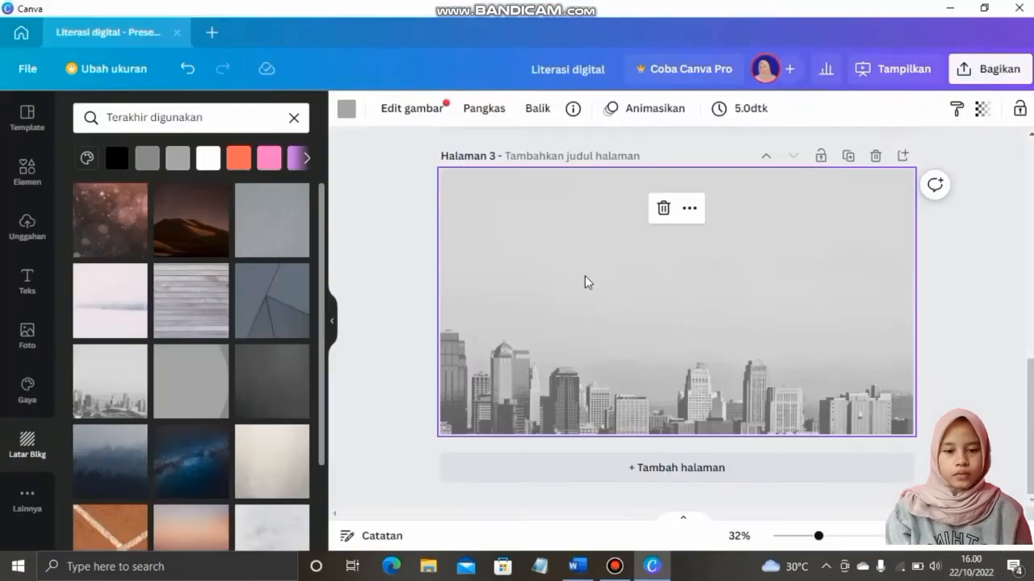
{"action": "scroll", "coordinate": [587, 281], "scroll_direction": "up", "scroll_amount": 6}
{"action": "left_click", "coordinate": [587, 354]}
{"action": "key", "text": "ctrl+c"}
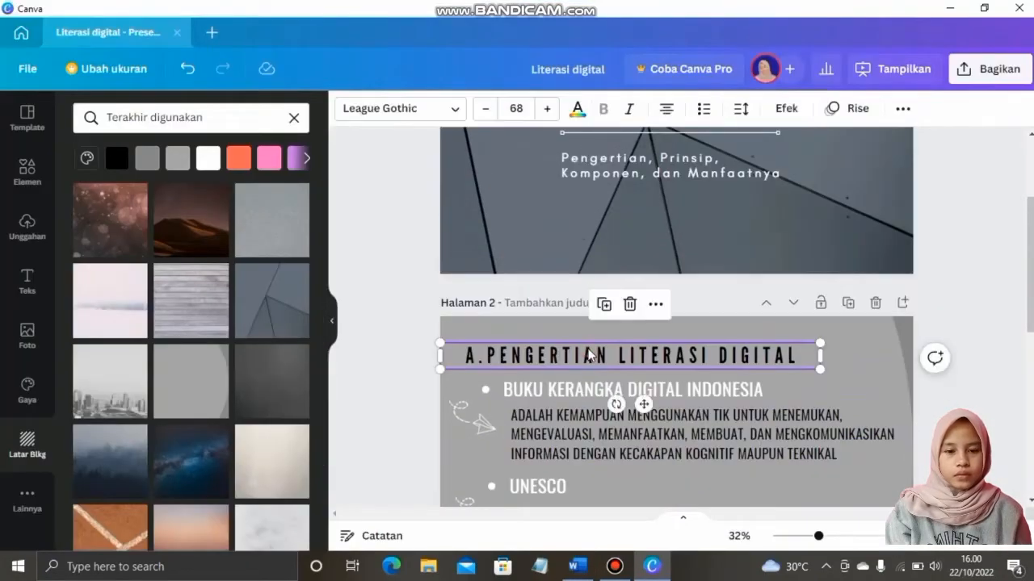
{"action": "scroll", "coordinate": [588, 354], "scroll_direction": "down", "scroll_amount": 5}
{"action": "left_click", "coordinate": [588, 353]}
{"action": "key", "text": "ctrl+v"}
Replace slide 3's title with the Prinsip Literasi Digital heading from the Word notes and fit its box
{"action": "left_click", "coordinate": [574, 570]}
{"action": "left_click_drag", "start_coordinate": [432, 361], "coordinate": [299, 359]}
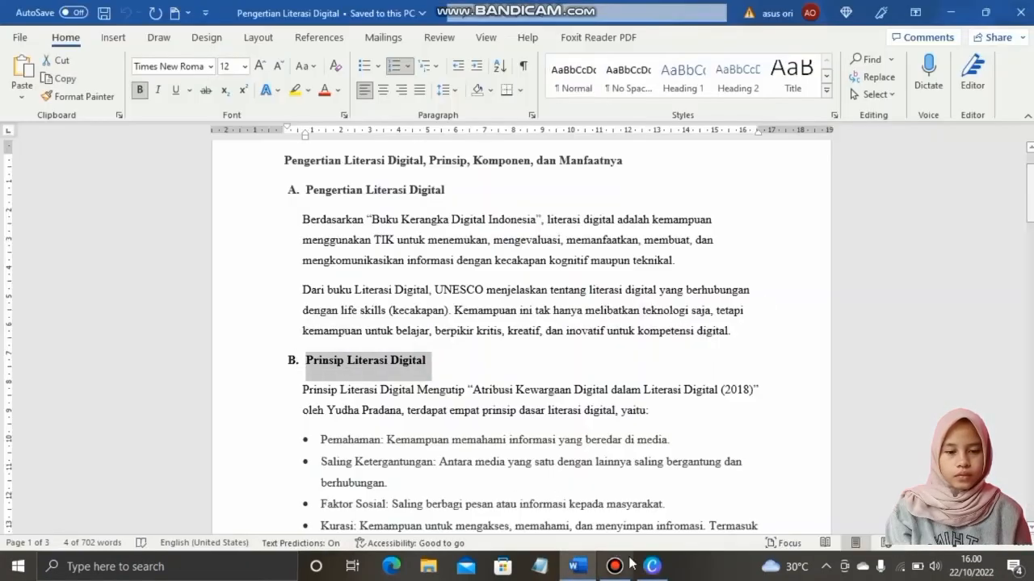
{"action": "key", "text": "ctrl+c"}
{"action": "left_click", "coordinate": [651, 566]}
{"action": "left_click_drag", "start_coordinate": [795, 279], "coordinate": [411, 288]}
{"action": "key", "text": "ctrl+v"}
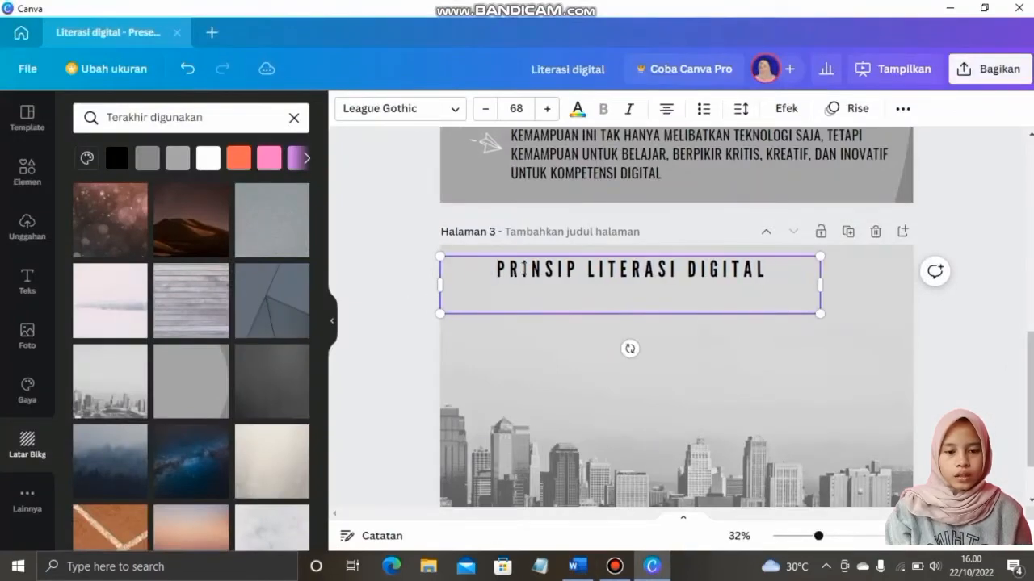
{"action": "key", "text": "BackSpace"}
{"action": "left_click_drag", "start_coordinate": [819, 287], "coordinate": [767, 287]}
{"action": "left_click_drag", "start_coordinate": [623, 299], "coordinate": [631, 300]}
{"action": "left_click", "coordinate": [657, 357]}
Copy the BUKU KERANGKA DIGITAL INDONESIA bullet onto slide 3 and change its text to PEMAHAMAN
{"action": "scroll", "coordinate": [658, 356], "scroll_direction": "up", "scroll_amount": 3}
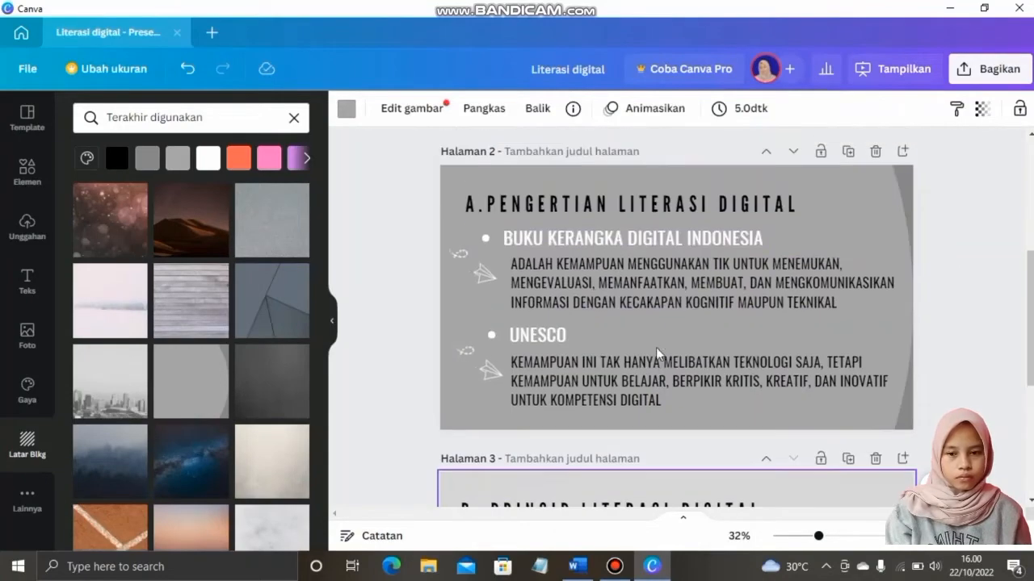
{"action": "left_click", "coordinate": [621, 240]}
{"action": "scroll", "coordinate": [637, 275], "scroll_direction": "down", "scroll_amount": 4}
{"action": "key", "text": "ctrl+v"}
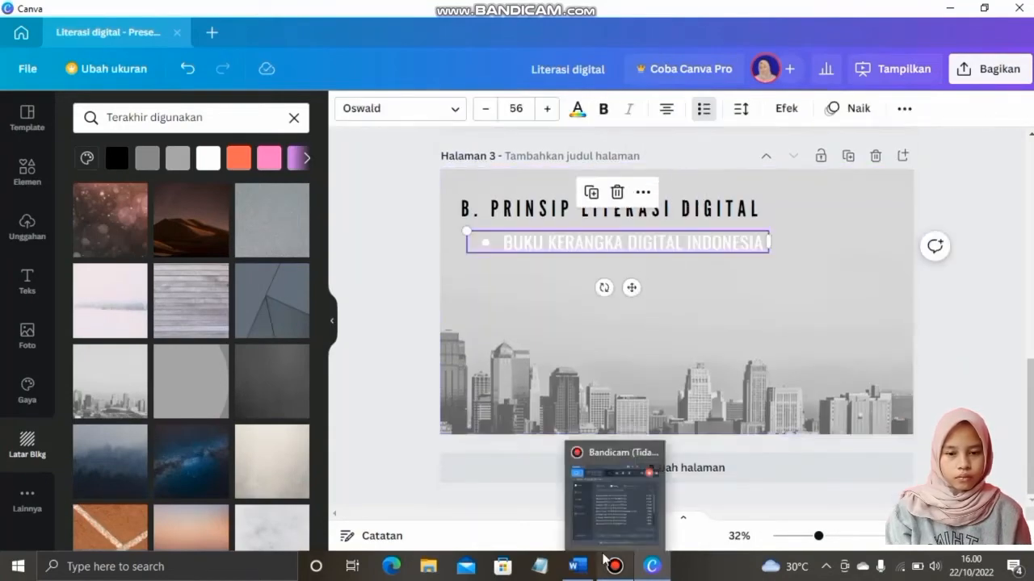
{"action": "left_click", "coordinate": [576, 566]}
{"action": "scroll", "coordinate": [596, 515], "scroll_direction": "down", "scroll_amount": 3}
{"action": "left_click_drag", "start_coordinate": [383, 330], "coordinate": [321, 331]}
{"action": "left_click", "coordinate": [651, 566]}
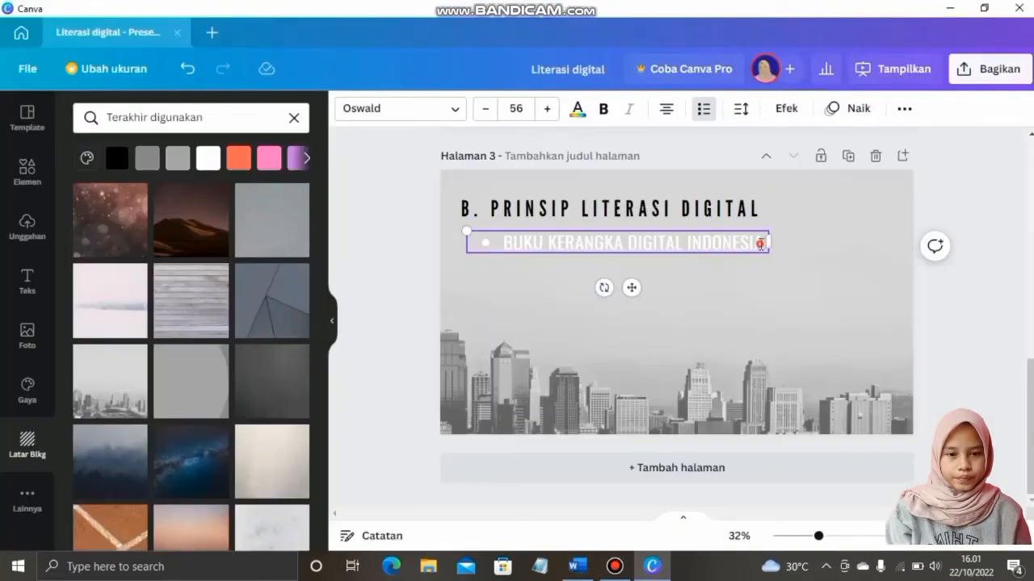
{"action": "triple_click", "coordinate": [759, 244]}
{"action": "key", "text": "ctrl+v"}
{"action": "left_click_drag", "start_coordinate": [769, 242], "coordinate": [570, 235]}
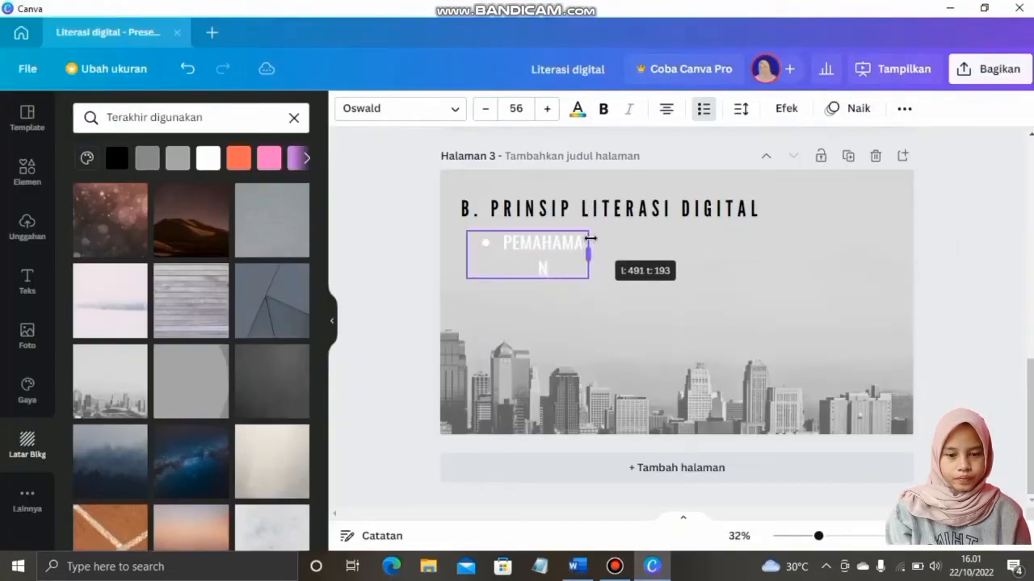
{"action": "left_click", "coordinate": [578, 568]}
{"action": "left_click", "coordinate": [652, 566]}
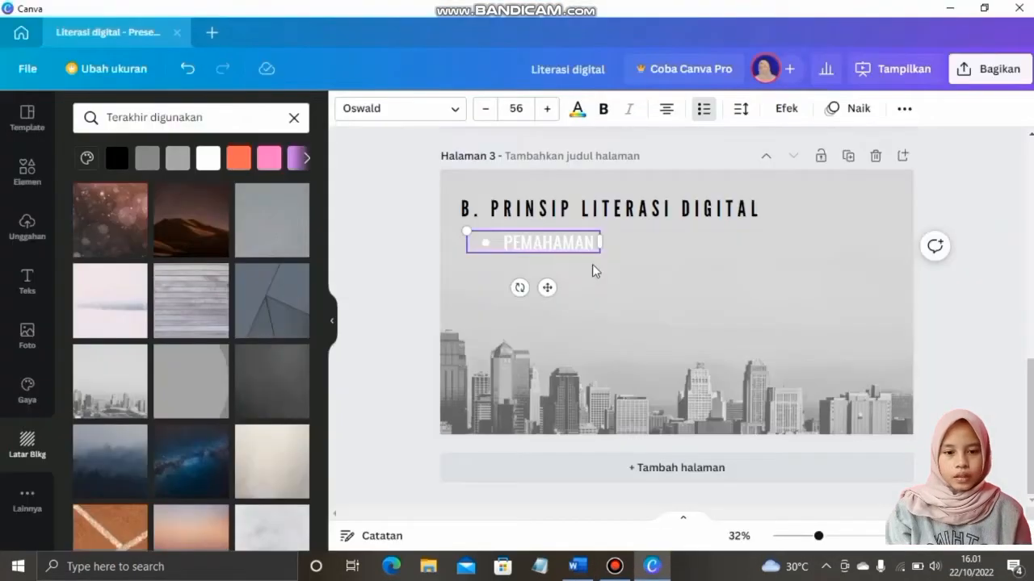
{"action": "left_click", "coordinate": [595, 258]}
Duplicate the PEMAHAMAN label into a left-aligned SALING KETERGANTUNGAN label lower on the slide
{"action": "left_click", "coordinate": [592, 248]}
{"action": "key", "text": "ctrl+c"}
{"action": "key", "text": "ctrl+v"}
{"action": "key", "text": "ctrl+v"}
{"action": "key", "text": "ctrl+v"}
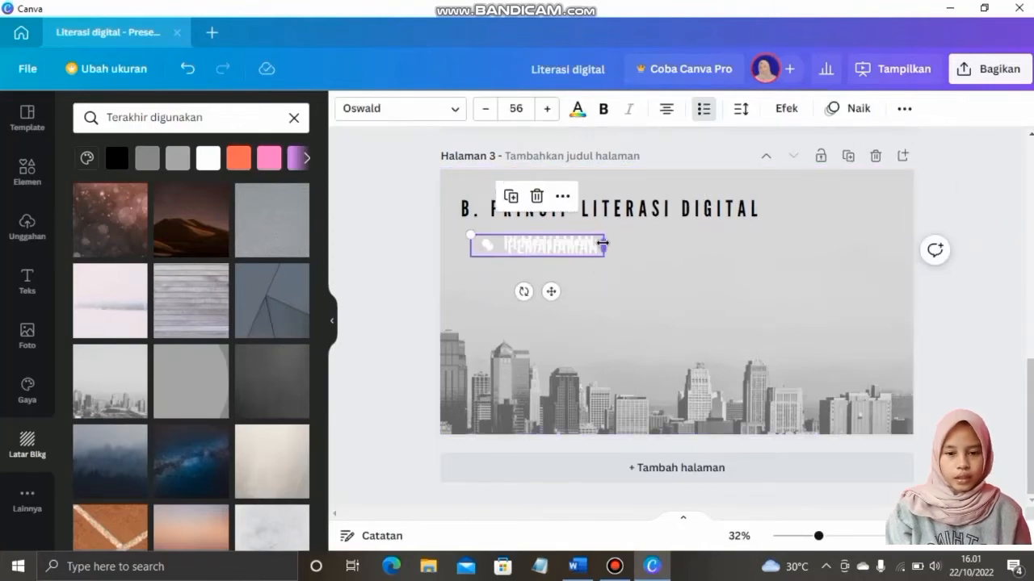
{"action": "key", "text": "alt+Tab"}
{"action": "left_click_drag", "start_coordinate": [348, 356], "coordinate": [322, 354]}
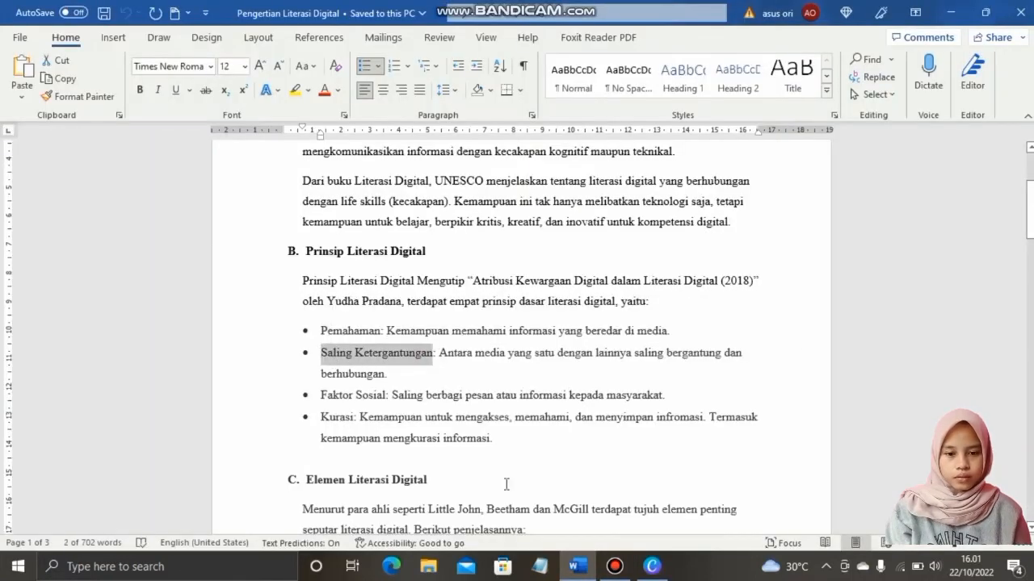
{"action": "left_click", "coordinate": [651, 566]}
{"action": "left_click_drag", "start_coordinate": [577, 264], "coordinate": [582, 348]}
{"action": "double_click", "coordinate": [597, 342]}
{"action": "key", "text": "ctrl+v"}
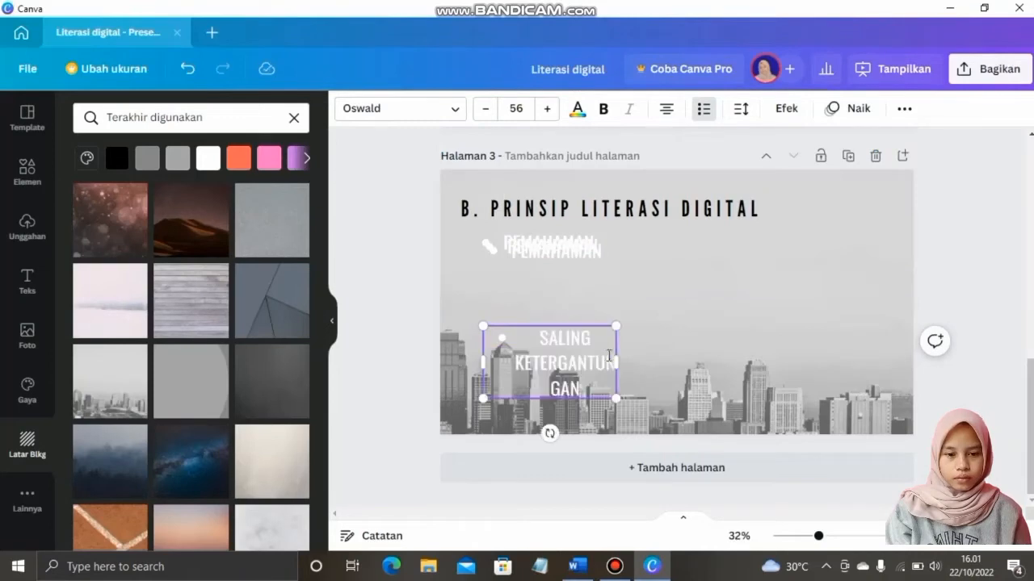
{"action": "left_click_drag", "start_coordinate": [654, 364], "coordinate": [649, 362]}
{"action": "left_click", "coordinate": [666, 108]}
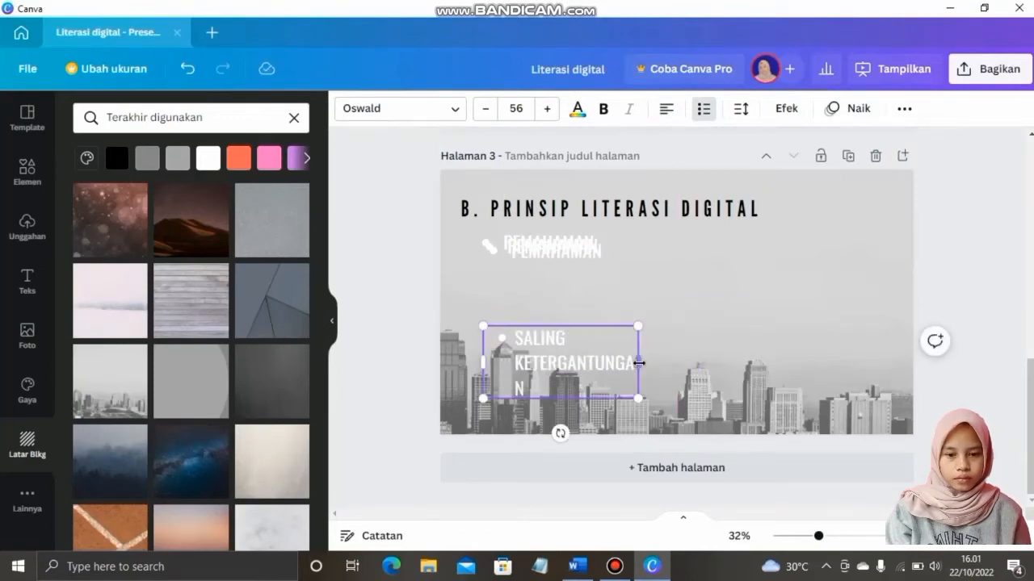
Make another PEMAHAMAN copy at the lower right read FAKTOR SOSIAL, copied from Word
{"action": "left_click", "coordinate": [583, 572]}
{"action": "left_click_drag", "start_coordinate": [383, 394], "coordinate": [326, 397]}
{"action": "key", "text": "ctrl+c"}
{"action": "left_click", "coordinate": [652, 567]}
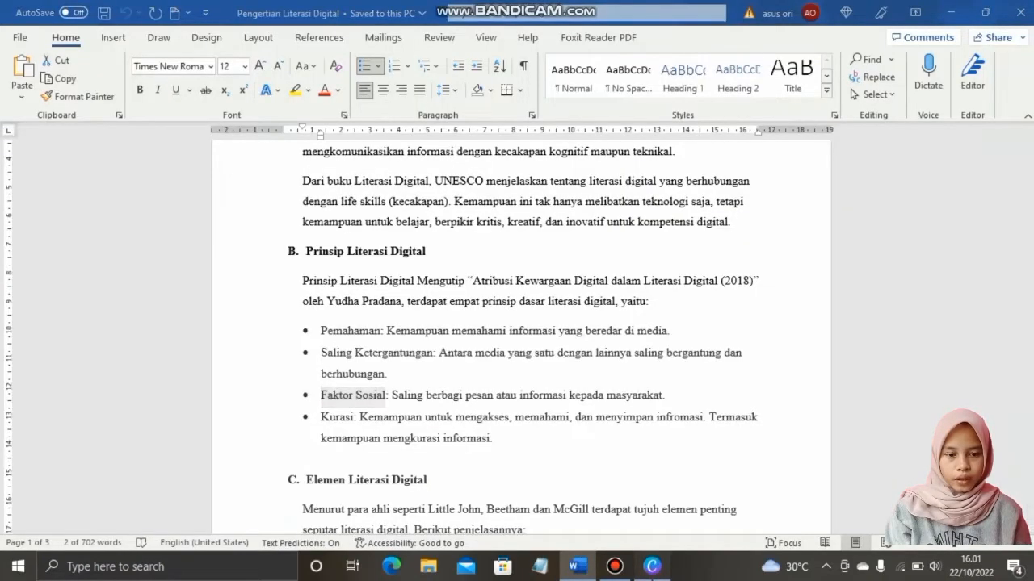
{"action": "left_click_drag", "start_coordinate": [590, 255], "coordinate": [746, 362]}
{"action": "double_click", "coordinate": [705, 352]}
{"action": "key", "text": "ctrl+v"}
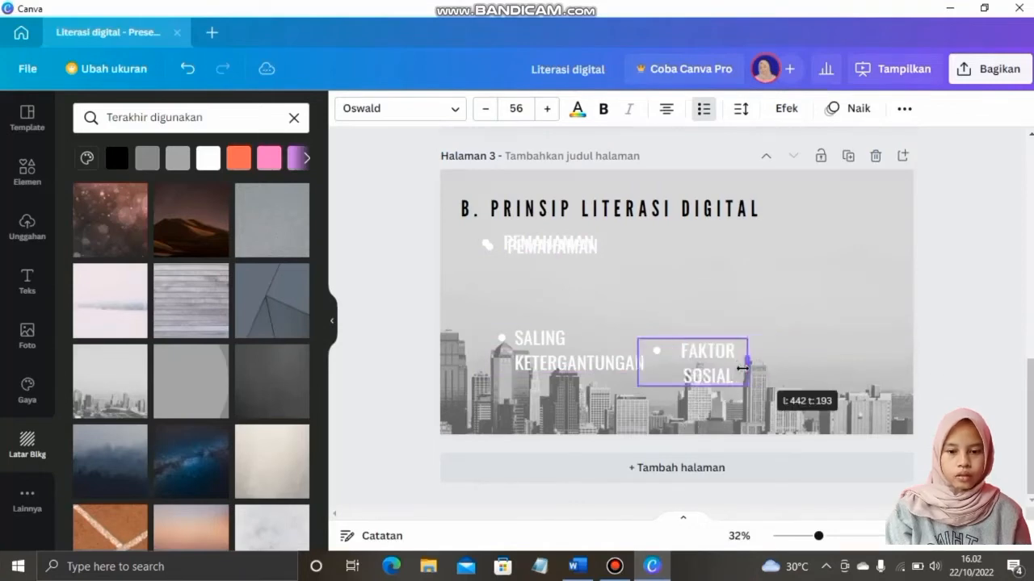
Add a KURASI label at the upper right and spread the four labels around the slide
{"action": "left_click", "coordinate": [580, 565]}
{"action": "left_click_drag", "start_coordinate": [356, 417], "coordinate": [326, 420]}
{"action": "key", "text": "ctrl+c"}
{"action": "left_click", "coordinate": [653, 567]}
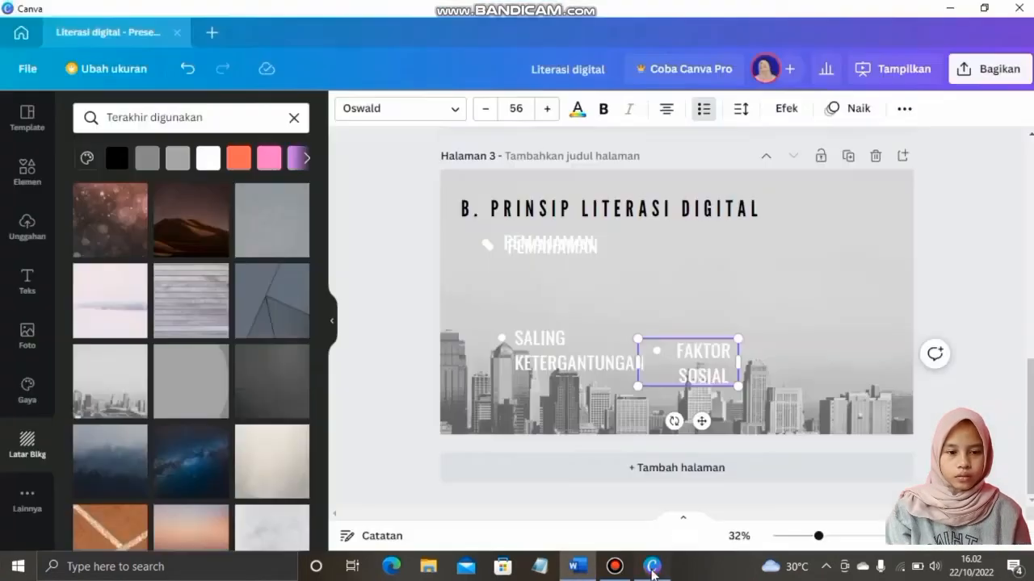
{"action": "left_click_drag", "start_coordinate": [561, 246], "coordinate": [835, 275]}
{"action": "double_click", "coordinate": [817, 291]}
{"action": "left_click_drag", "start_coordinate": [703, 363], "coordinate": [826, 366]}
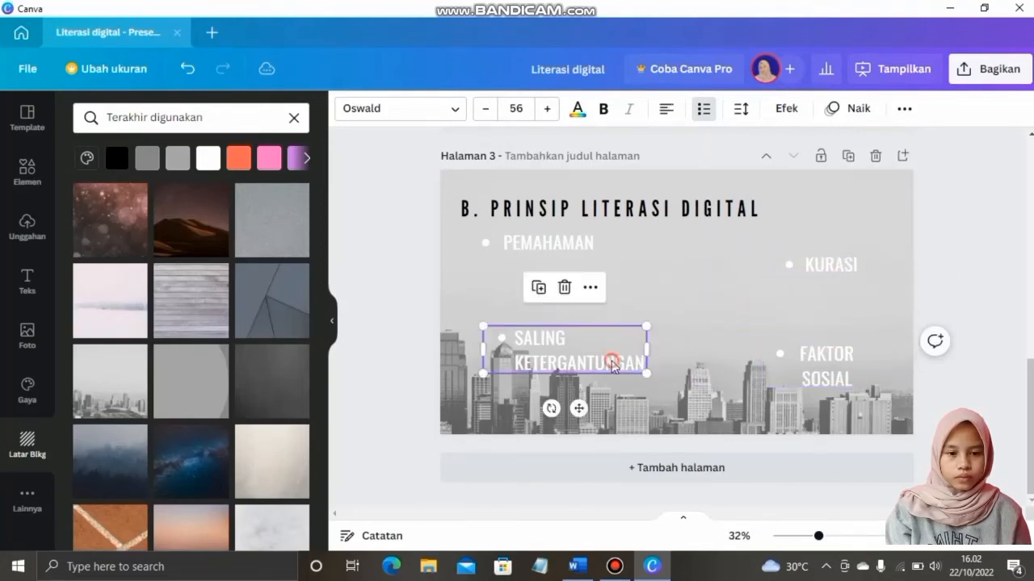
{"action": "left_click_drag", "start_coordinate": [557, 350], "coordinate": [551, 373]}
{"action": "left_click_drag", "start_coordinate": [554, 244], "coordinate": [557, 277]}
{"action": "left_click", "coordinate": [677, 318]}
Add a brown circle frame from recent elements, shrink it and centre it on slide 3
{"action": "left_click", "coordinate": [43, 191]}
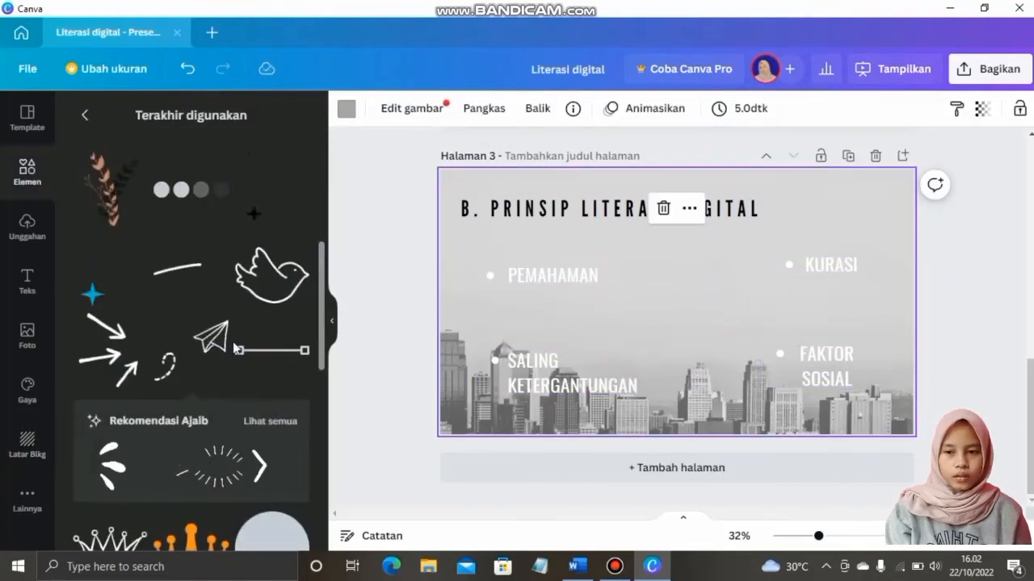
{"action": "scroll", "coordinate": [237, 349], "scroll_direction": "down", "scroll_amount": 8}
{"action": "scroll", "coordinate": [237, 349], "scroll_direction": "down", "scroll_amount": 5}
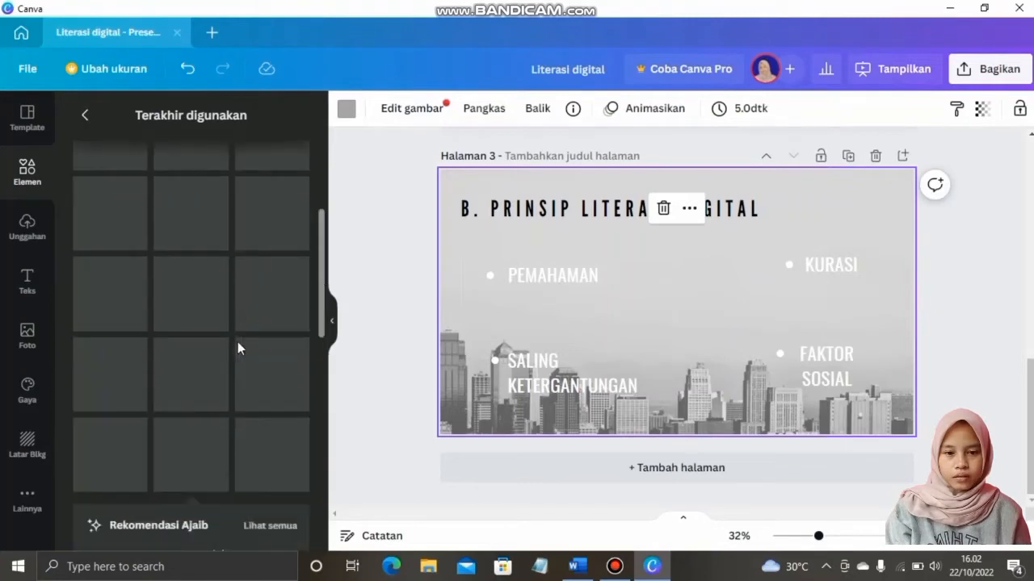
{"action": "left_click", "coordinate": [110, 287]}
{"action": "left_click_drag", "start_coordinate": [782, 196], "coordinate": [643, 335]}
{"action": "mouse_move", "coordinate": [604, 368]}
{"action": "left_mouse_down"}
{"action": "mouse_move", "coordinate": [653, 344]}
{"action": "mouse_move", "coordinate": [607, 381]}
{"action": "left_mouse_up"}
{"action": "left_click_drag", "start_coordinate": [624, 352], "coordinate": [680, 316]}
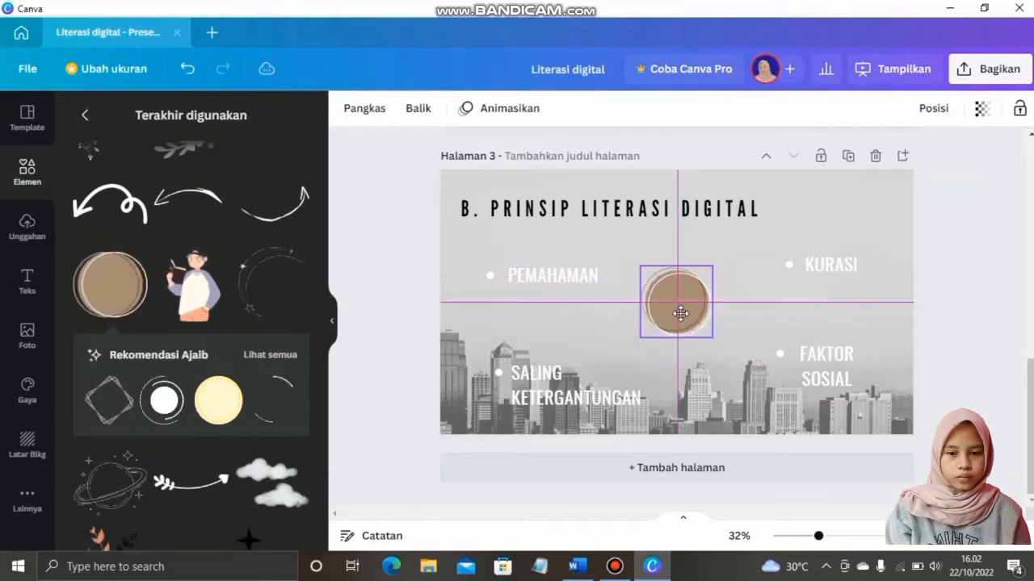
Add a black curly arrow, shrink it, and place a rotated duplicate beside the circle
{"action": "left_click", "coordinate": [136, 197]}
{"action": "left_click_drag", "start_coordinate": [771, 349], "coordinate": [678, 269]}
{"action": "key", "text": "ctrl+d"}
{"action": "key", "text": "ctrl+d"}
{"action": "key", "text": "ctrl+d"}
{"action": "left_click_drag", "start_coordinate": [675, 323], "coordinate": [725, 284]}
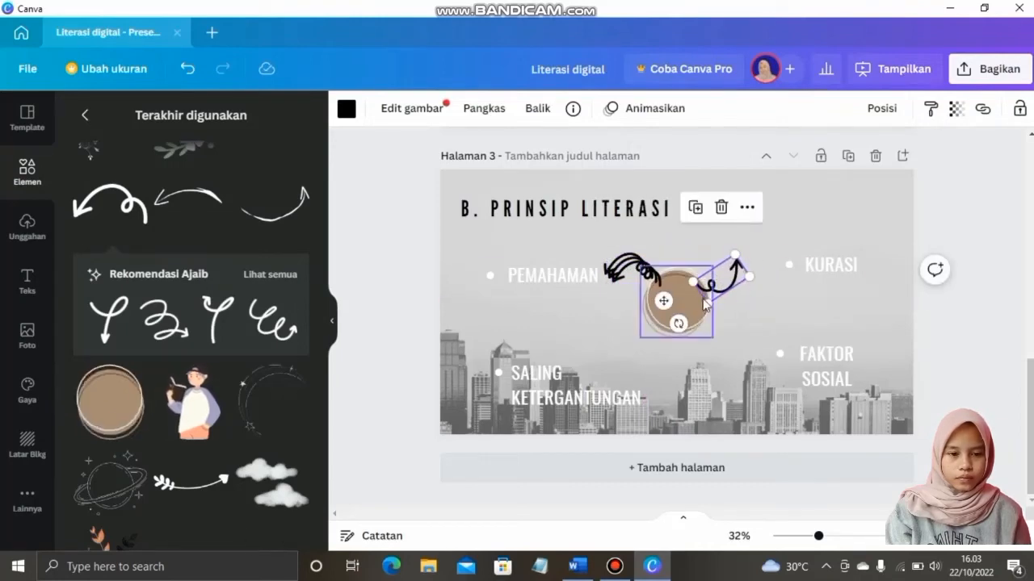
{"action": "left_click_drag", "start_coordinate": [678, 323], "coordinate": [678, 399]}
Rotate and position two more arrow copies around the circle pointing toward the labels
{"action": "left_click", "coordinate": [750, 217]}
{"action": "left_click", "coordinate": [629, 280]}
{"action": "left_click_drag", "start_coordinate": [634, 318], "coordinate": [627, 333]}
{"action": "left_click_drag", "start_coordinate": [637, 267], "coordinate": [707, 314]}
{"action": "left_click_drag", "start_coordinate": [687, 363], "coordinate": [782, 335]}
{"action": "left_click_drag", "start_coordinate": [688, 324], "coordinate": [715, 353]}
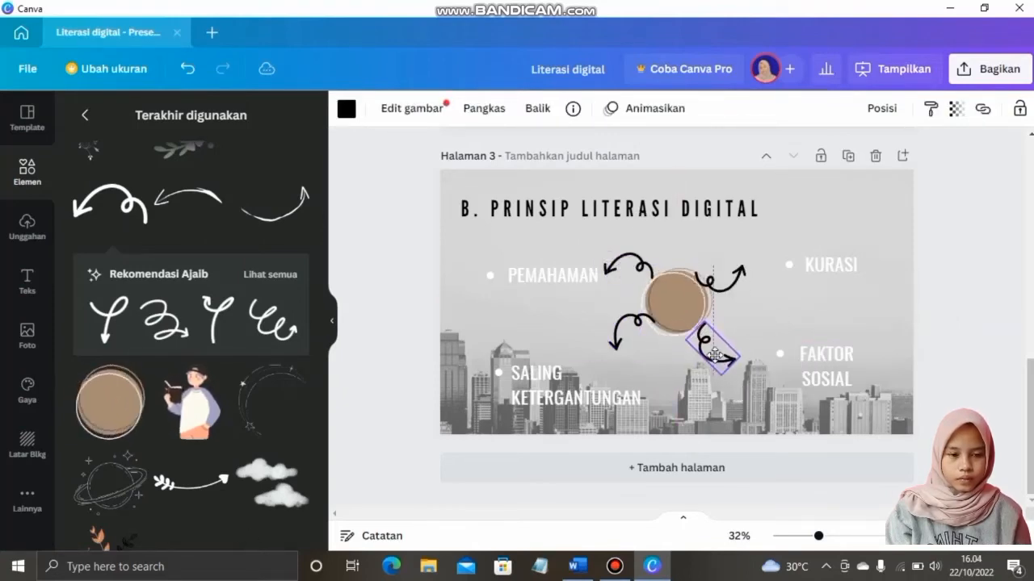
Tilt and nudge the upper-right arrow so it points toward KURASI
{"action": "left_click", "coordinate": [734, 288]}
{"action": "left_click", "coordinate": [735, 289]}
{"action": "left_click_drag", "start_coordinate": [667, 307], "coordinate": [664, 301]}
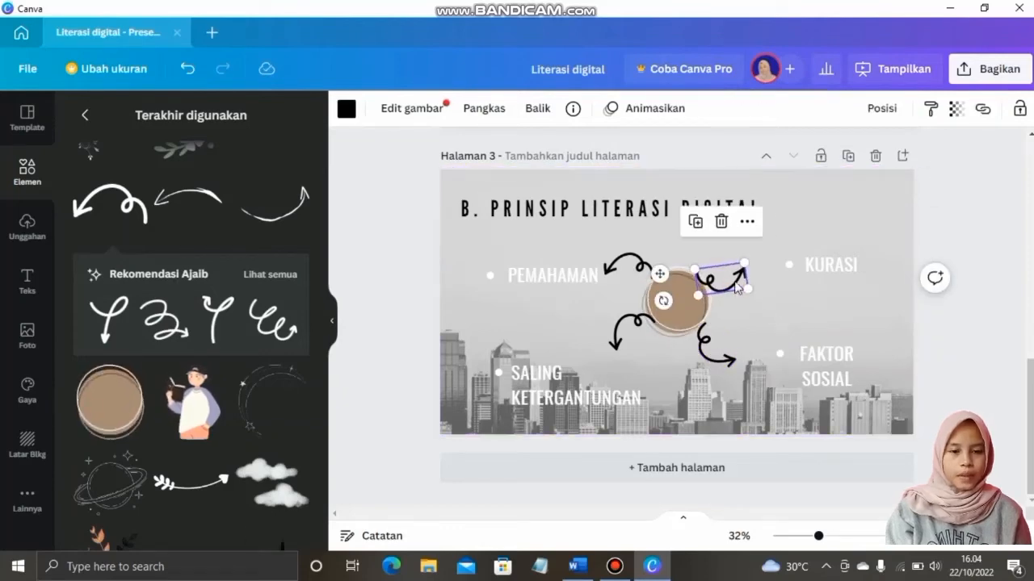
{"action": "left_click_drag", "start_coordinate": [723, 286], "coordinate": [728, 291]}
{"action": "left_click", "coordinate": [779, 312]}
Fine-tune the positions of PEMAHAMAN, SALING KETERGANTUNGAN, FAKTOR SOSIAL and KURASI around the circle
{"action": "left_click_drag", "start_coordinate": [580, 277], "coordinate": [575, 279]}
{"action": "left_click_drag", "start_coordinate": [572, 392], "coordinate": [582, 370]}
{"action": "left_click", "coordinate": [817, 377]}
{"action": "left_click_drag", "start_coordinate": [816, 377], "coordinate": [788, 384]}
{"action": "left_click_drag", "start_coordinate": [828, 265], "coordinate": [798, 267]}
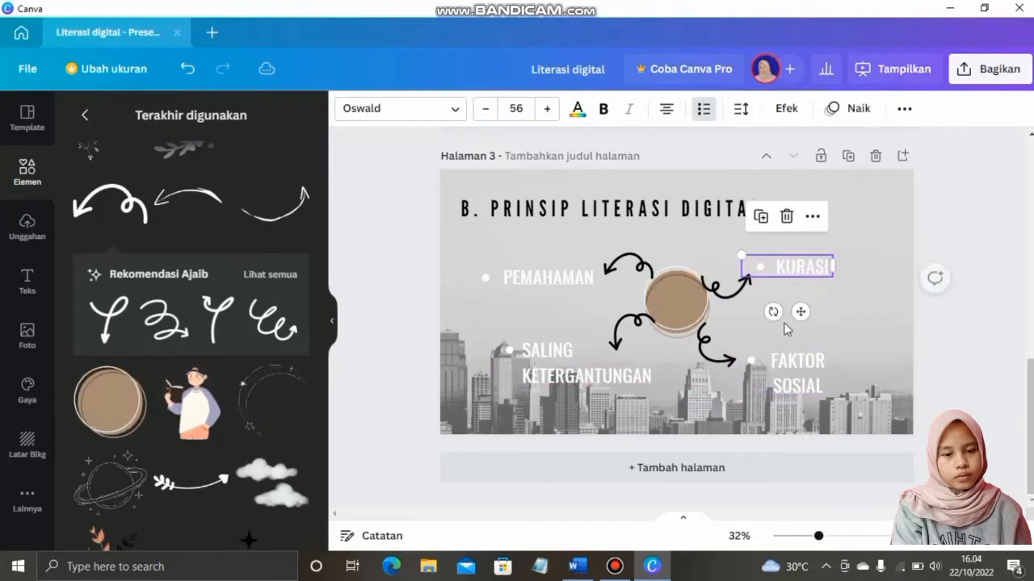
Give PEMAHAMAN a dark brown text colour and the Timbul embossed effect
{"action": "left_click", "coordinate": [699, 396]}
{"action": "left_click", "coordinate": [564, 278]}
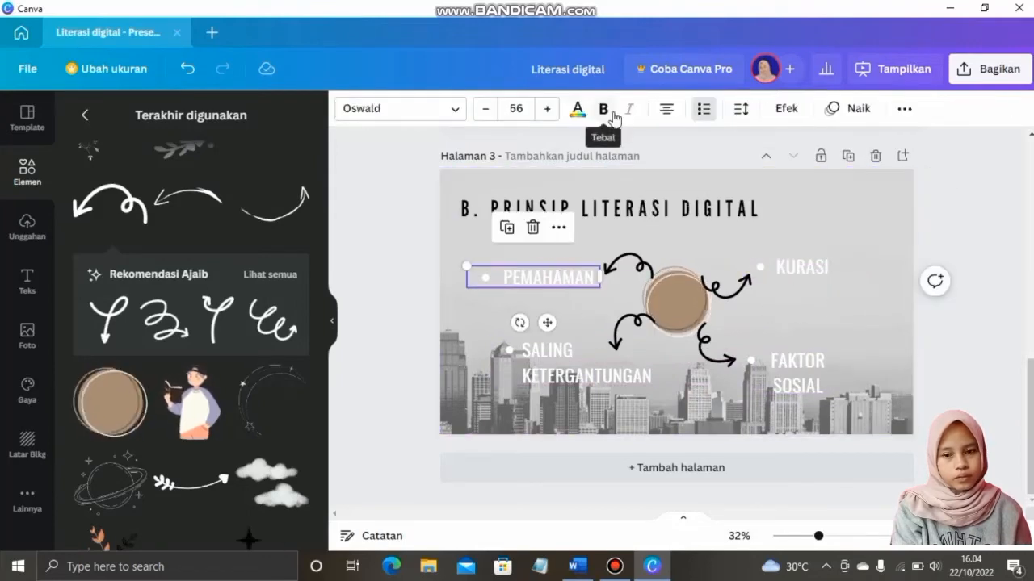
{"action": "left_click", "coordinate": [786, 109]}
{"action": "left_click", "coordinate": [183, 321]}
{"action": "left_click", "coordinate": [577, 108]}
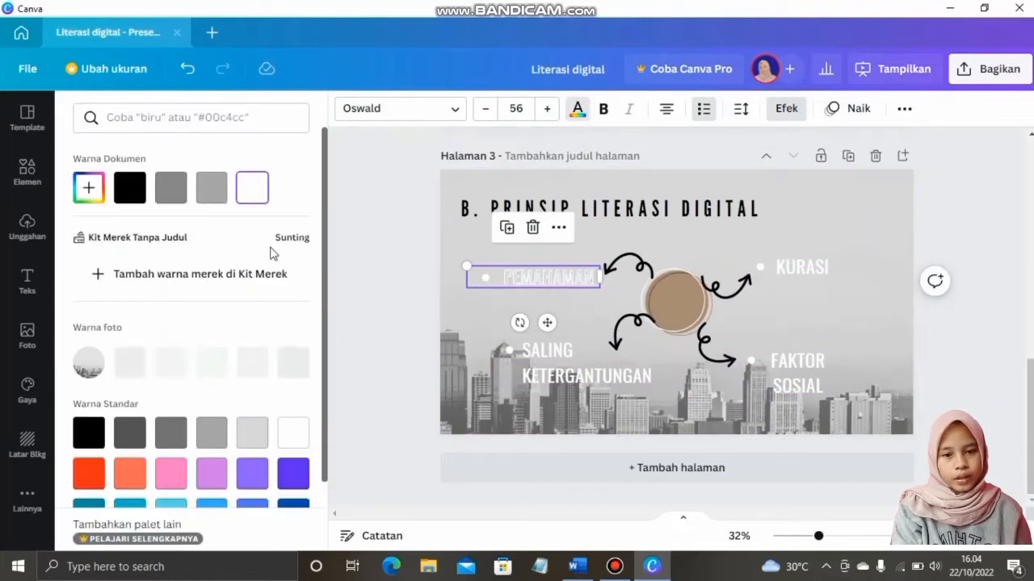
{"action": "left_click", "coordinate": [84, 187]}
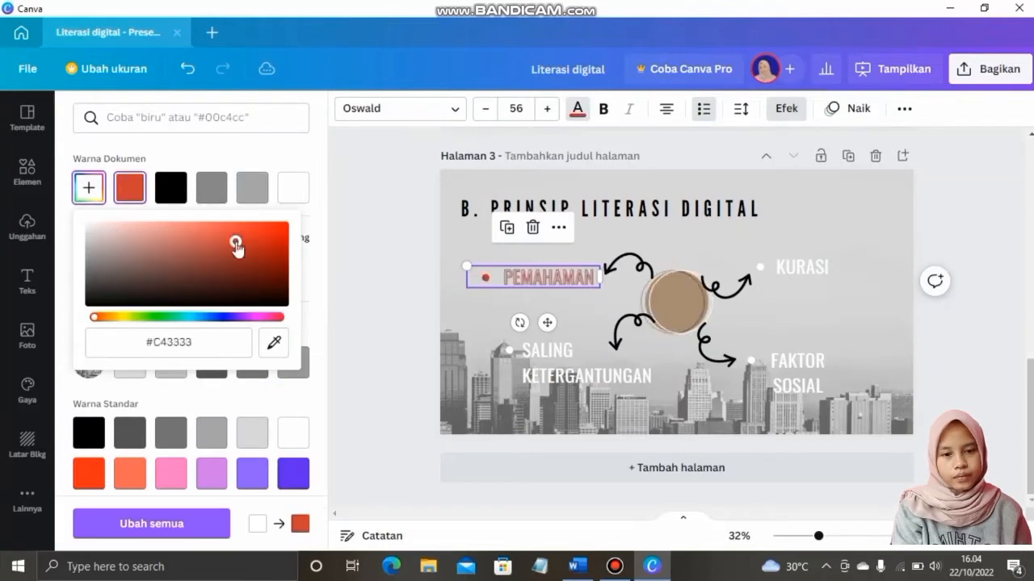
{"action": "left_click", "coordinate": [799, 111]}
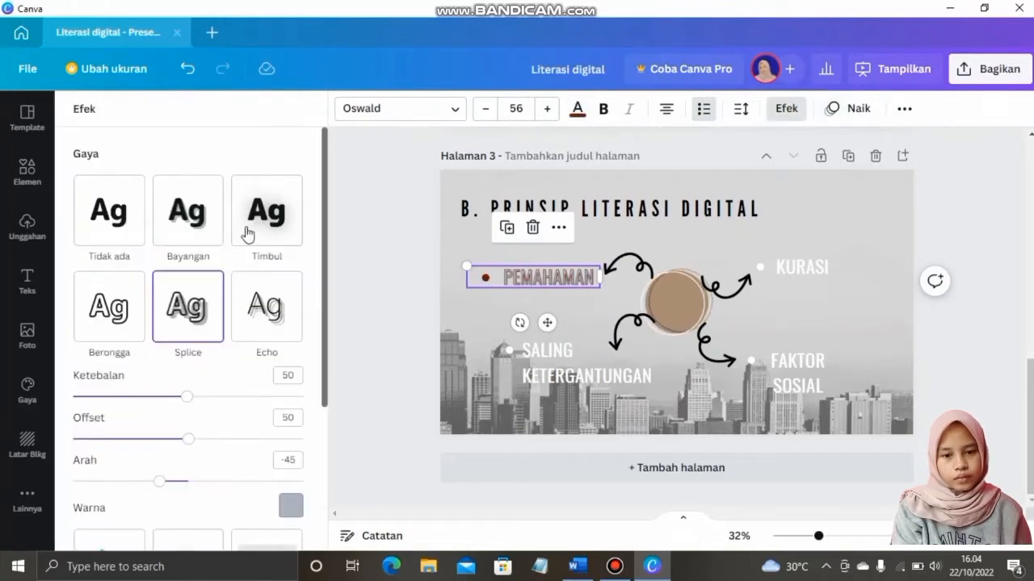
{"action": "left_click", "coordinate": [266, 210]}
{"action": "left_click", "coordinate": [186, 210]}
{"action": "left_click", "coordinate": [267, 210]}
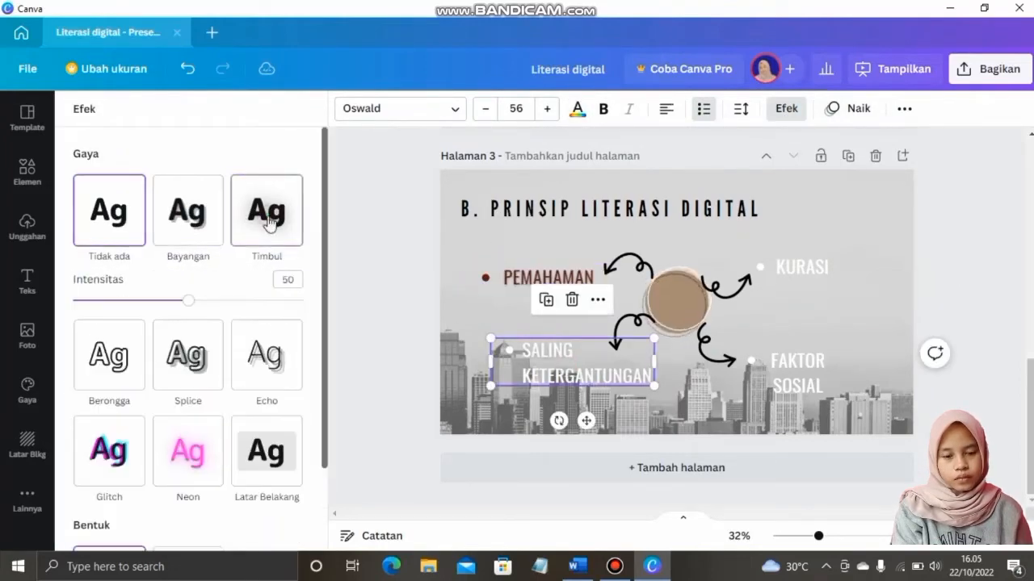
Colour FAKTOR SOSIAL and KURASI dark brown and give KURASI the Timbul effect
{"action": "left_click", "coordinate": [576, 108]}
{"action": "left_click", "coordinate": [796, 385]}
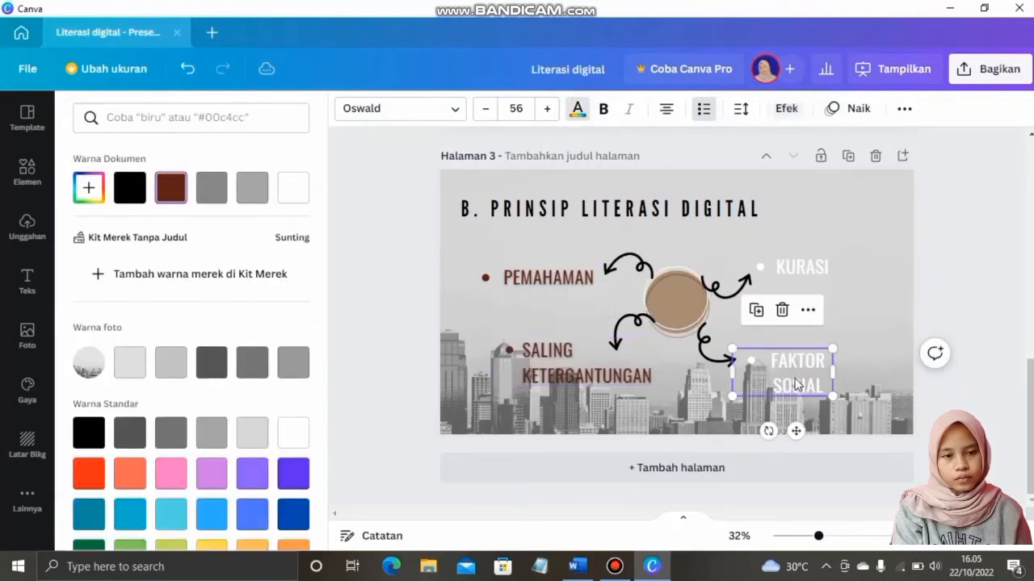
{"action": "left_click", "coordinate": [170, 187]}
{"action": "left_click", "coordinate": [785, 109]}
{"action": "left_click", "coordinate": [799, 266]}
{"action": "left_click", "coordinate": [577, 108]}
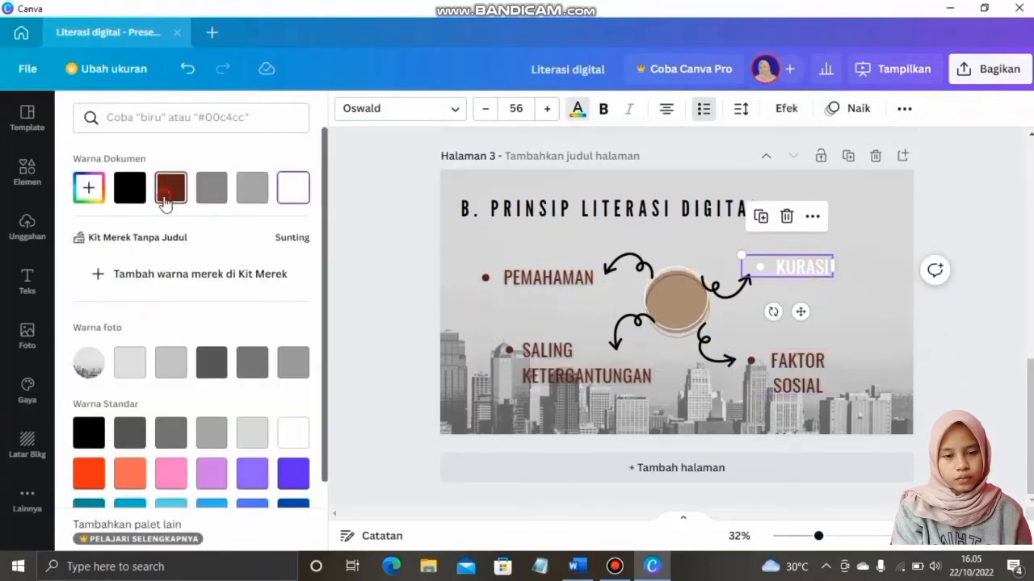
{"action": "left_click", "coordinate": [170, 187]}
{"action": "left_click", "coordinate": [786, 108]}
{"action": "left_click", "coordinate": [266, 209]}
{"action": "left_click", "coordinate": [961, 353]}
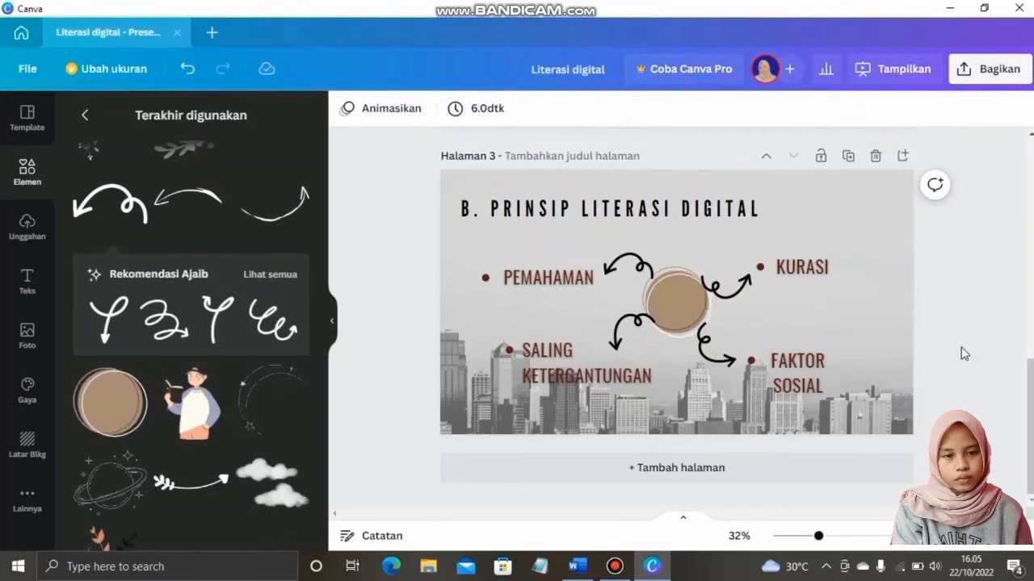
Remove the bullet and list markers from all four principle labels
{"action": "left_click", "coordinate": [540, 277]}
{"action": "left_click", "coordinate": [561, 374]}
{"action": "left_click", "coordinate": [707, 111]}
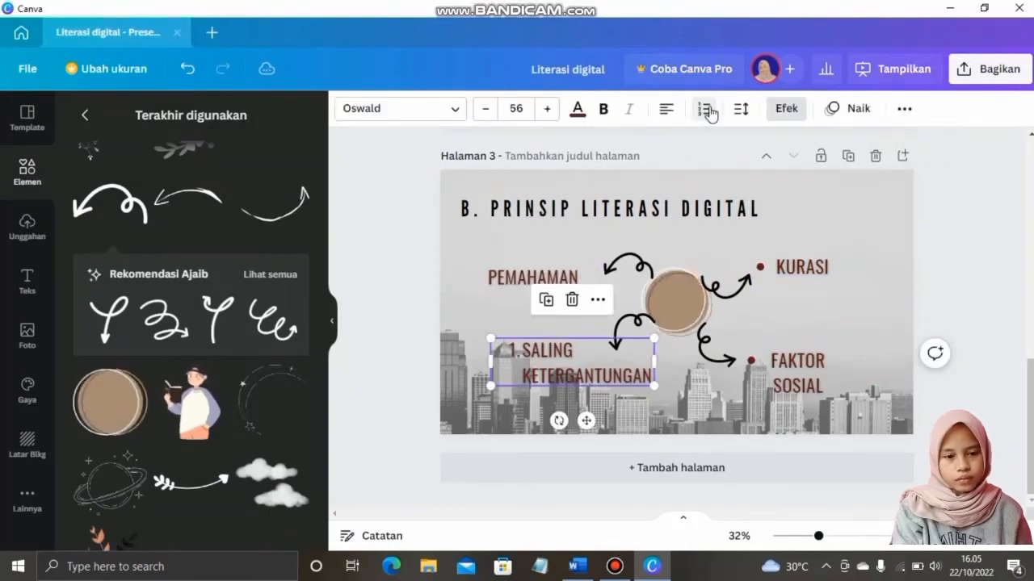
{"action": "left_click", "coordinate": [706, 111]}
{"action": "left_click", "coordinate": [798, 267]}
{"action": "left_click", "coordinate": [708, 111]}
{"action": "left_click", "coordinate": [708, 110]}
{"action": "left_click", "coordinate": [808, 373]}
{"action": "left_click", "coordinate": [701, 113]}
{"action": "left_click", "coordinate": [699, 115]}
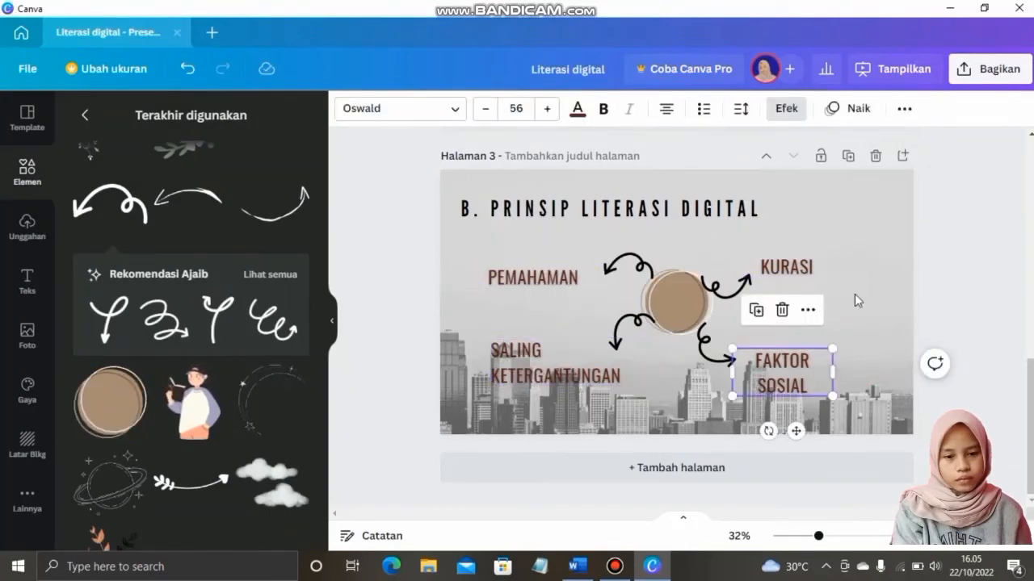
Nudge SALING KETERGANTUNGAN into place and add a blank page 4
{"action": "left_click", "coordinate": [856, 300]}
{"action": "left_click_drag", "start_coordinate": [550, 371], "coordinate": [598, 373]}
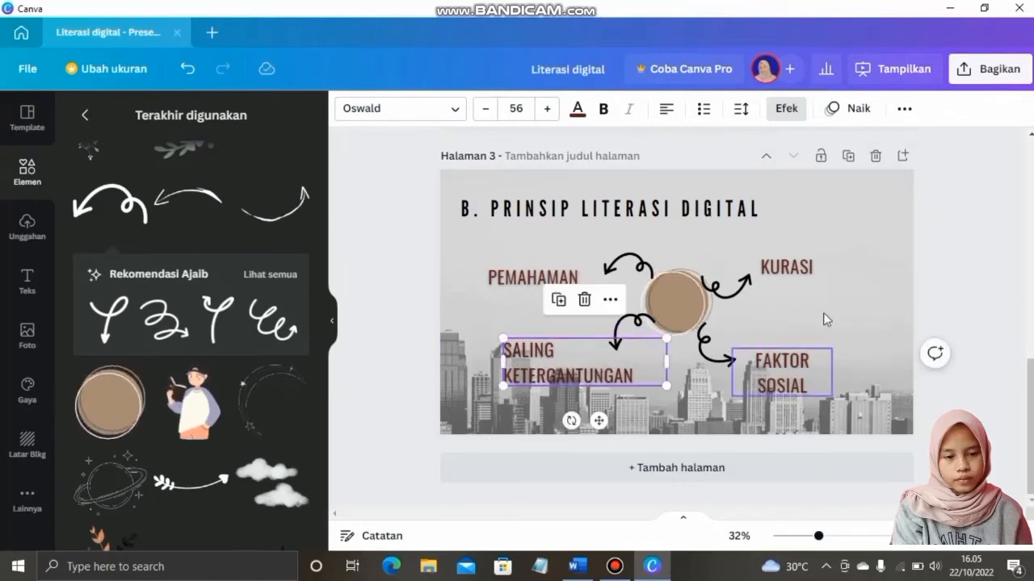
{"action": "left_click", "coordinate": [825, 318]}
{"action": "left_click_drag", "start_coordinate": [793, 362], "coordinate": [780, 363]}
{"action": "left_click", "coordinate": [861, 351]}
{"action": "left_click", "coordinate": [920, 339]}
{"action": "left_click", "coordinate": [667, 467]}
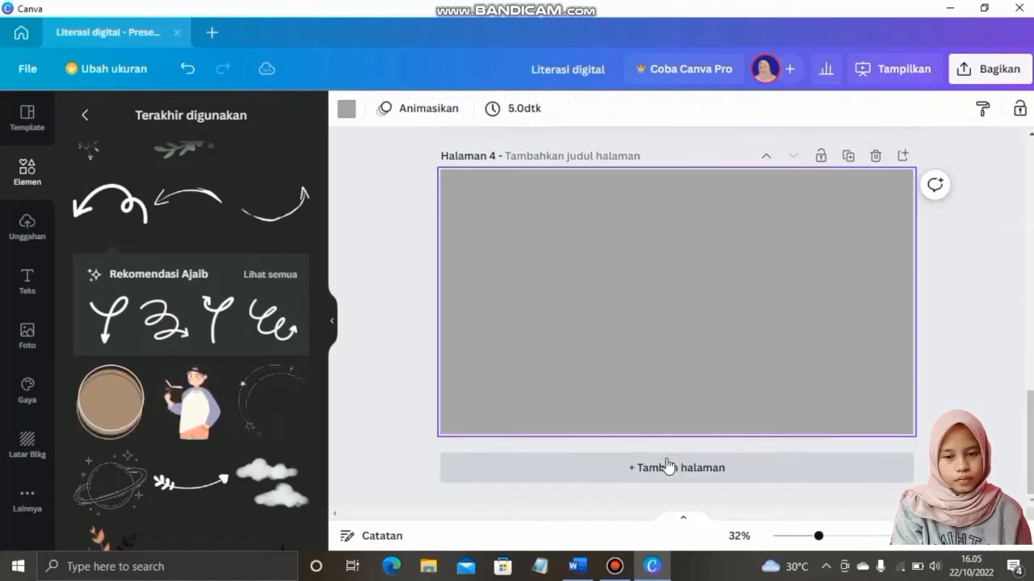
Give slide 4 the pale pink misty landscape background
{"action": "left_click", "coordinate": [577, 566]}
{"action": "scroll", "coordinate": [453, 412], "scroll_direction": "down", "scroll_amount": 3}
{"action": "left_click", "coordinate": [652, 566]}
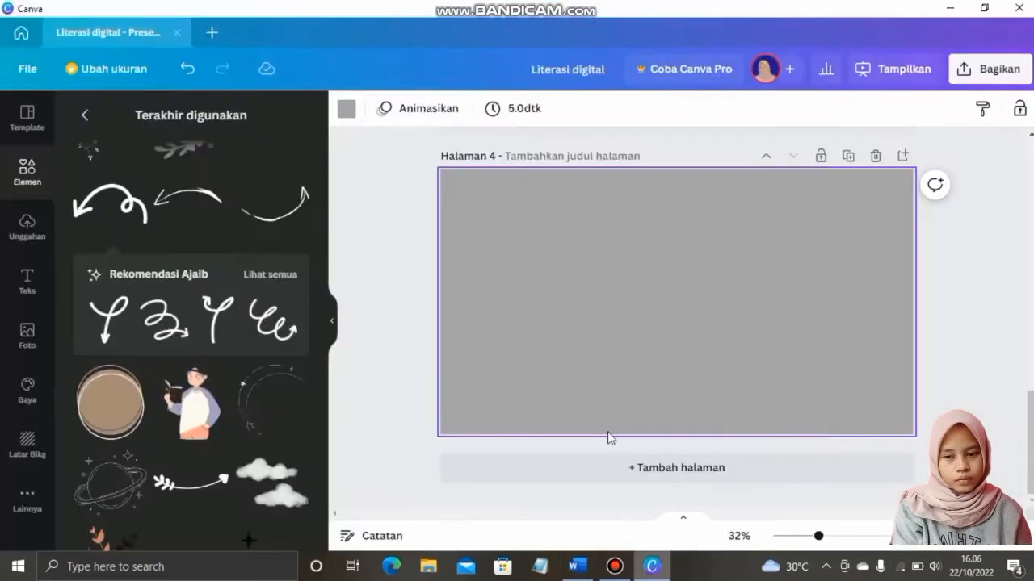
{"action": "left_click", "coordinate": [26, 442]}
{"action": "left_click", "coordinate": [115, 313]}
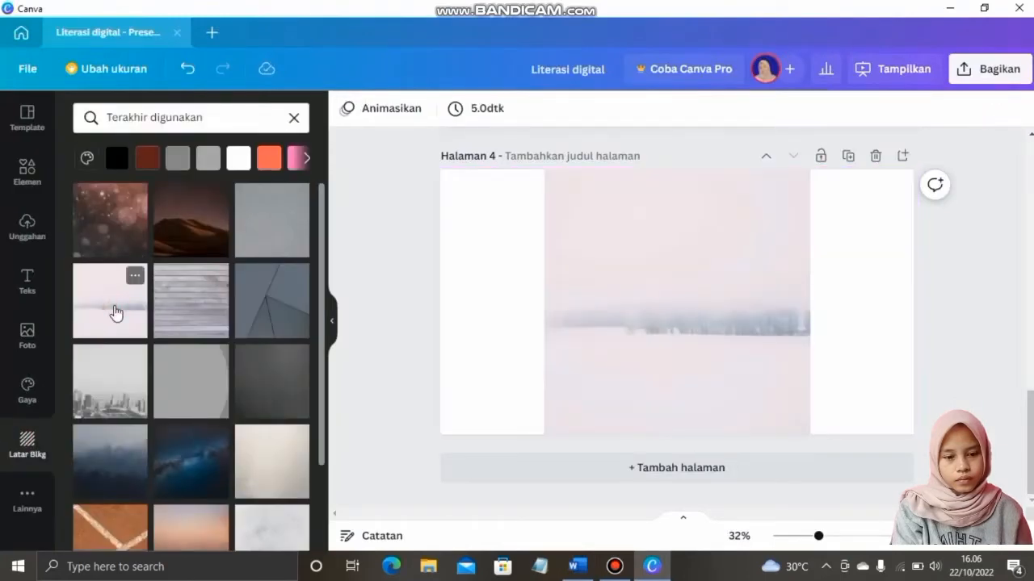
Copy slide 3's title onto slide 4
{"action": "scroll", "coordinate": [652, 352], "scroll_direction": "up", "scroll_amount": 5}
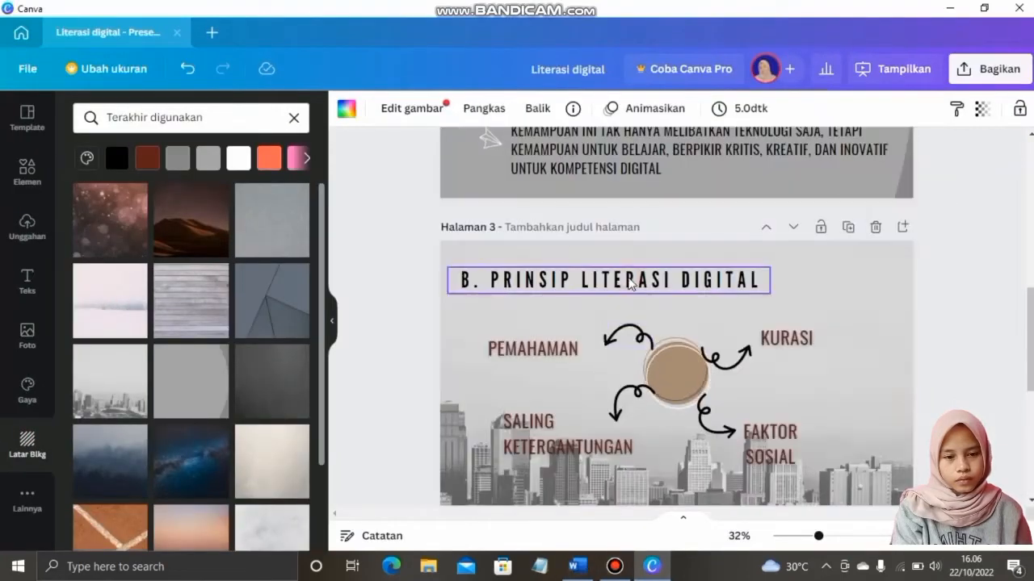
{"action": "left_click", "coordinate": [637, 283]}
{"action": "key", "text": "ctrl+c"}
{"action": "scroll", "coordinate": [637, 296], "scroll_direction": "down", "scroll_amount": 4}
{"action": "key", "text": "ctrl+v"}
Replace the slide 4 title wording with the Word heading 'ELEMEN LITERASI DIGITAL'
{"action": "left_click", "coordinate": [577, 567]}
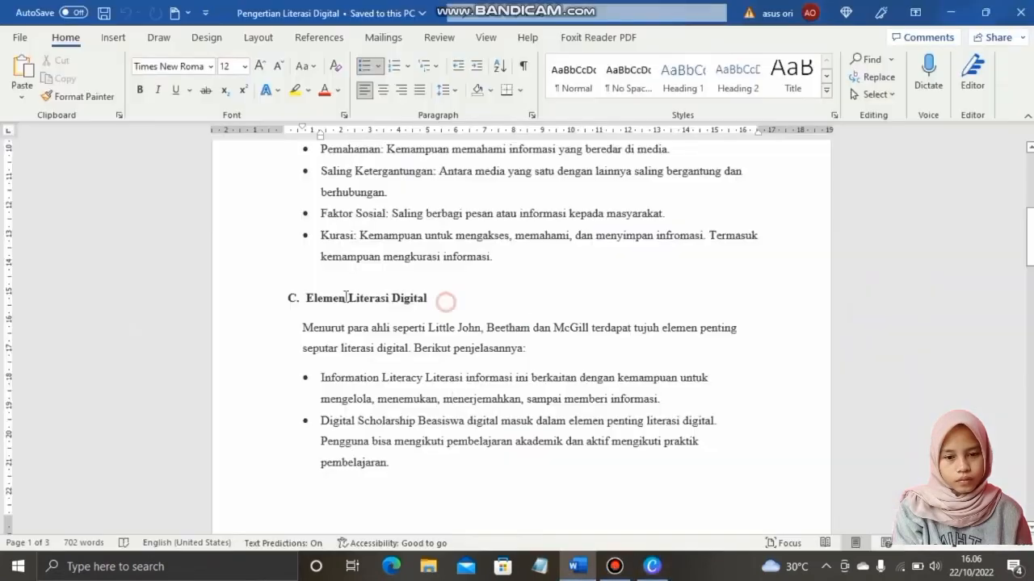
{"action": "left_click_drag", "start_coordinate": [444, 302], "coordinate": [307, 300]}
{"action": "key", "text": "ctrl+c"}
{"action": "left_click", "coordinate": [653, 567]}
{"action": "left_click", "coordinate": [584, 285]}
{"action": "left_click_drag", "start_coordinate": [760, 286], "coordinate": [475, 286]}
{"action": "key", "text": "ctrl+v"}
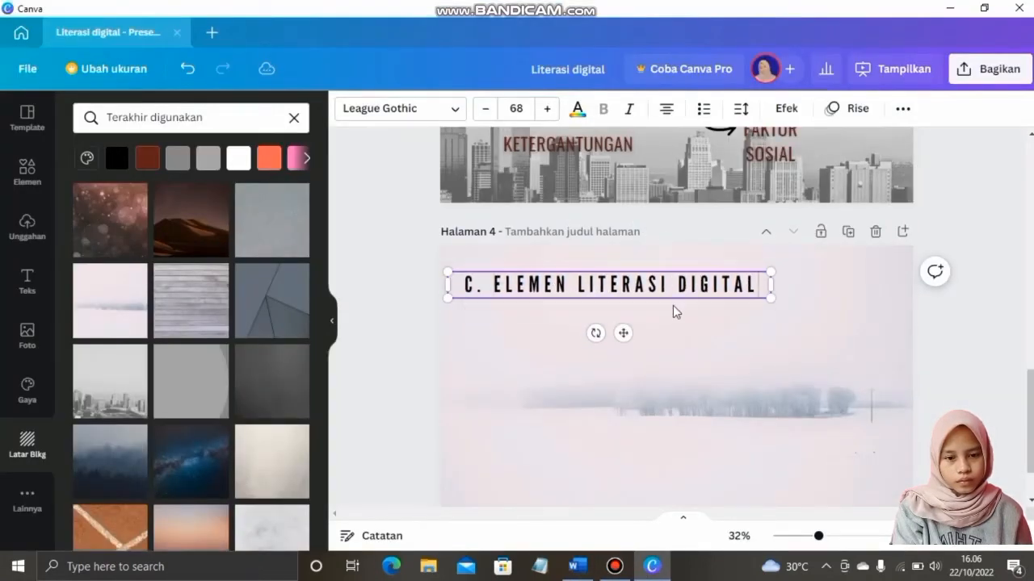
{"action": "left_click", "coordinate": [686, 360]}
Copy slide 3's BUKU KERANGKA DIGITAL INDONESIA text box onto slide 4, then select 'Information Literacy' in Word
{"action": "scroll", "coordinate": [686, 360], "scroll_direction": "up", "scroll_amount": 3}
{"action": "left_click", "coordinate": [542, 358]}
{"action": "scroll", "coordinate": [546, 360], "scroll_direction": "up", "scroll_amount": 4}
{"action": "left_click", "coordinate": [563, 307]}
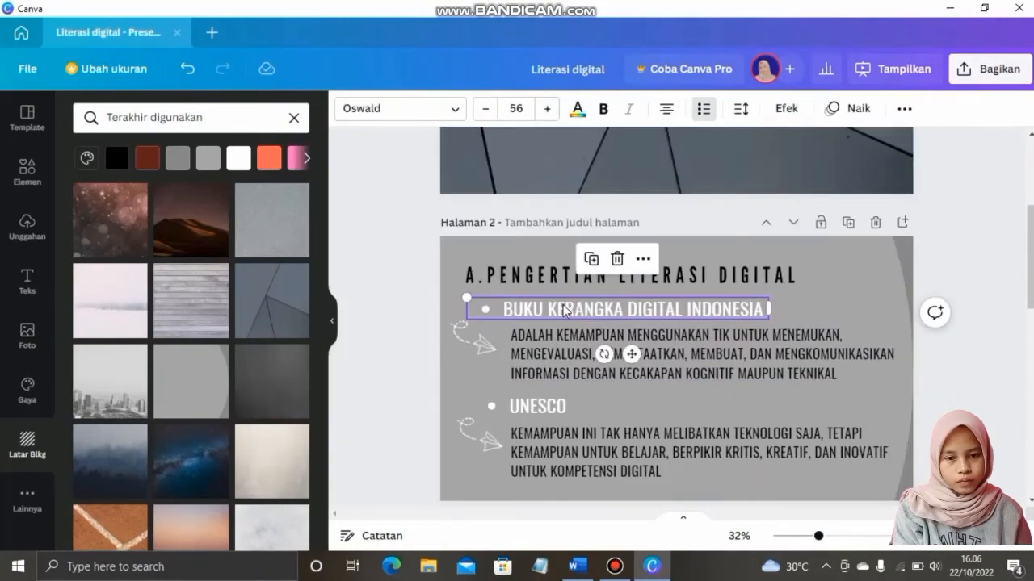
{"action": "key", "text": "ctrl+c"}
{"action": "scroll", "coordinate": [563, 307], "scroll_direction": "down", "scroll_amount": 9}
{"action": "left_click", "coordinate": [565, 308]}
{"action": "key", "text": "ctrl+v"}
{"action": "left_click", "coordinate": [577, 566]}
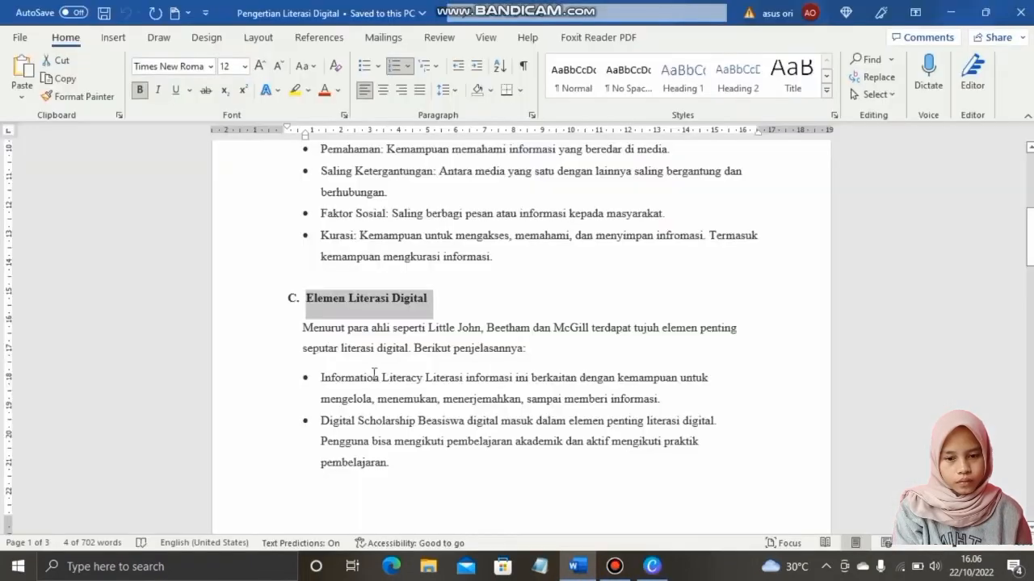
{"action": "left_click_drag", "start_coordinate": [423, 381], "coordinate": [330, 382]}
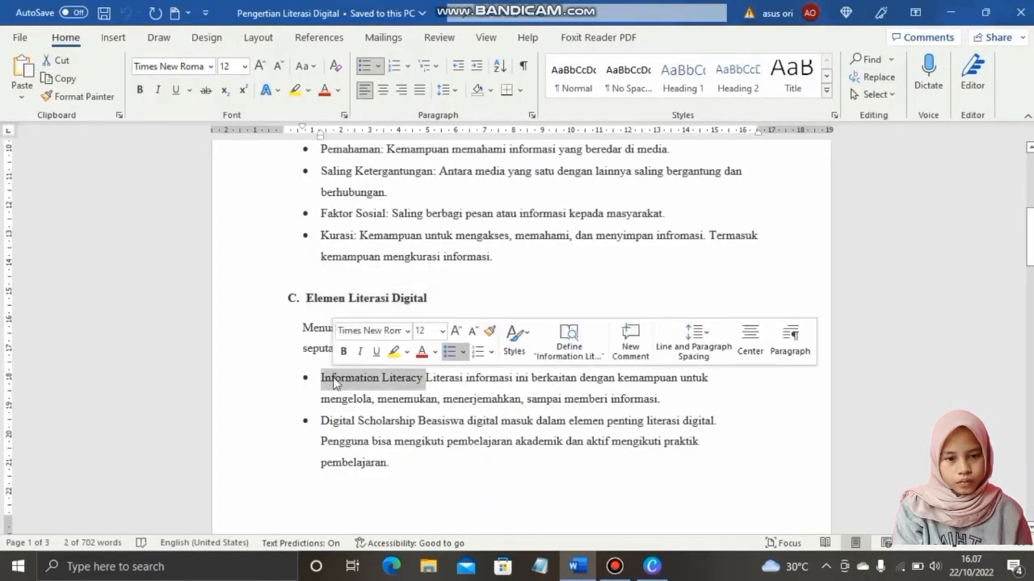
Replace the first bullet with INFORMATION LITERACY and narrow the list box
{"action": "key", "text": "ctrl+c"}
{"action": "left_click", "coordinate": [652, 566]}
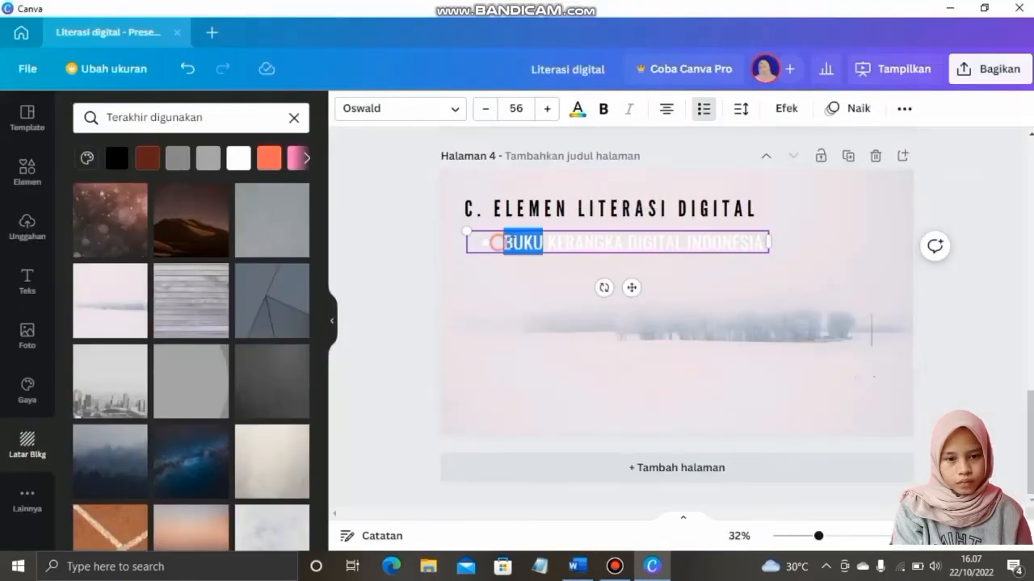
{"action": "triple_click", "coordinate": [497, 243]}
{"action": "key", "text": "ctrl+v"}
{"action": "left_click_drag", "start_coordinate": [768, 242], "coordinate": [679, 244]}
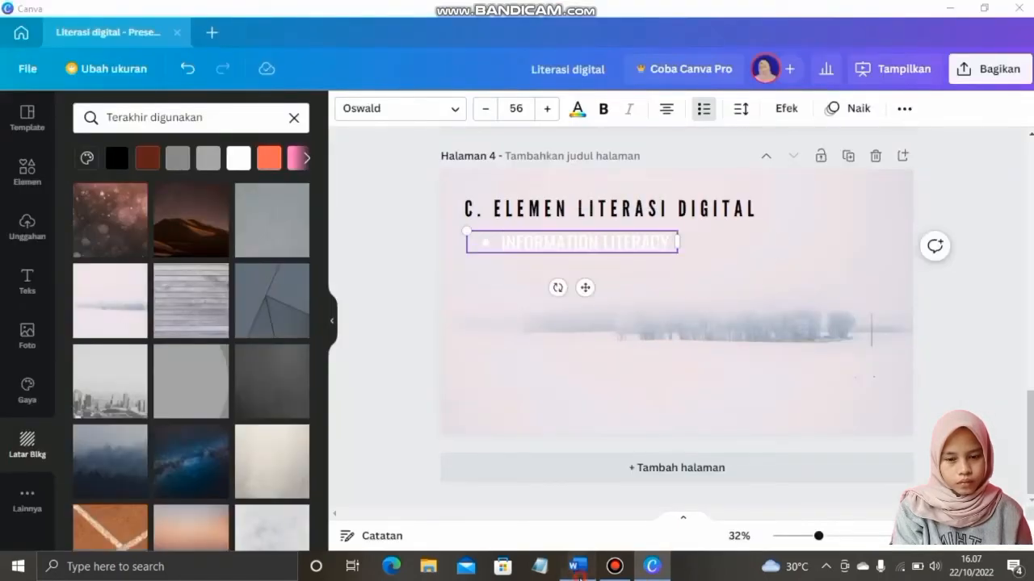
Bring Digital Scholarship and Learning Skills from the Word notes into the list
{"action": "left_click", "coordinate": [577, 566]}
{"action": "left_click_drag", "start_coordinate": [421, 427], "coordinate": [331, 427]}
{"action": "key", "text": "ctrl+c"}
{"action": "left_click", "coordinate": [652, 566]}
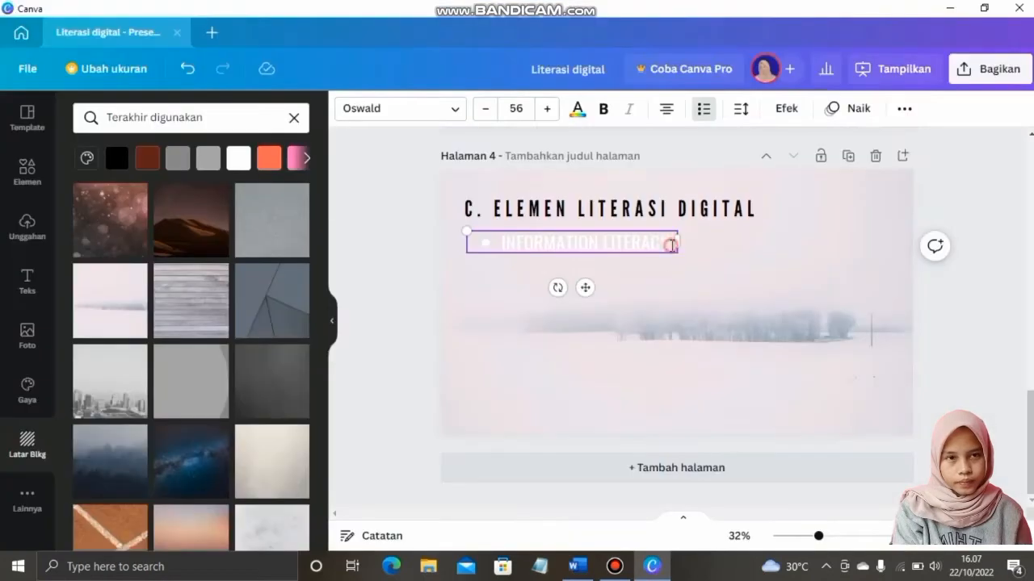
{"action": "left_click", "coordinate": [578, 566]}
{"action": "scroll", "coordinate": [517, 323], "scroll_direction": "down", "scroll_amount": 7}
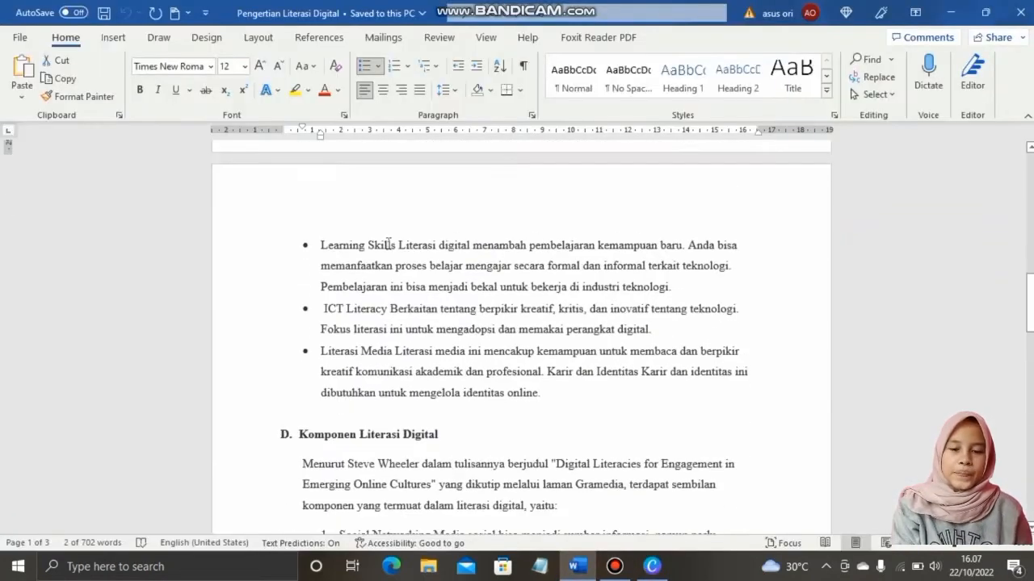
{"action": "left_click_drag", "start_coordinate": [397, 246], "coordinate": [334, 248]}
{"action": "key", "text": "ctrl+c"}
{"action": "left_click", "coordinate": [651, 566]}
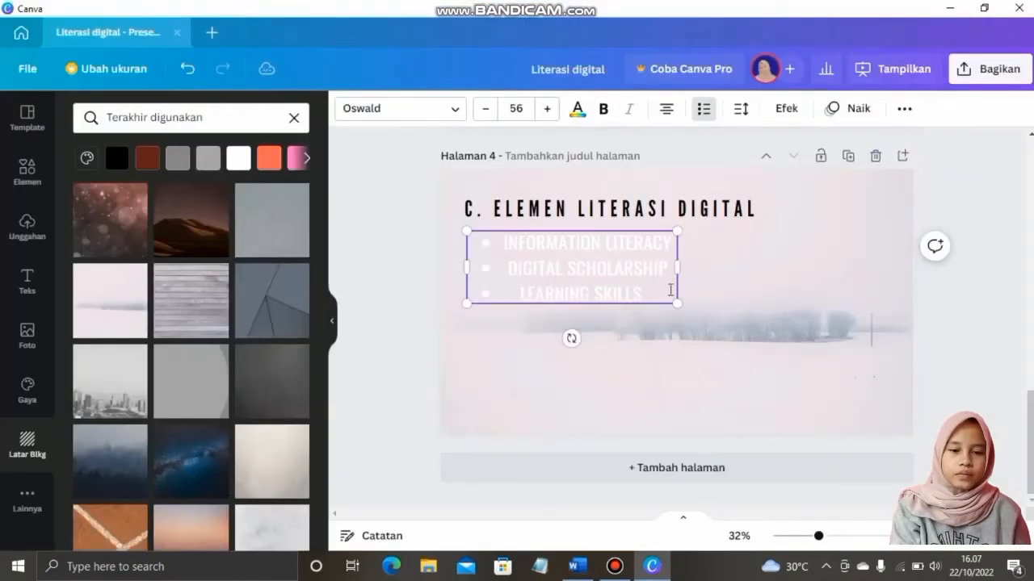
Bring ICT Literacy and Literasi Media from the Word notes into the list
{"action": "left_click", "coordinate": [577, 566]}
{"action": "left_click_drag", "start_coordinate": [391, 311], "coordinate": [325, 310]}
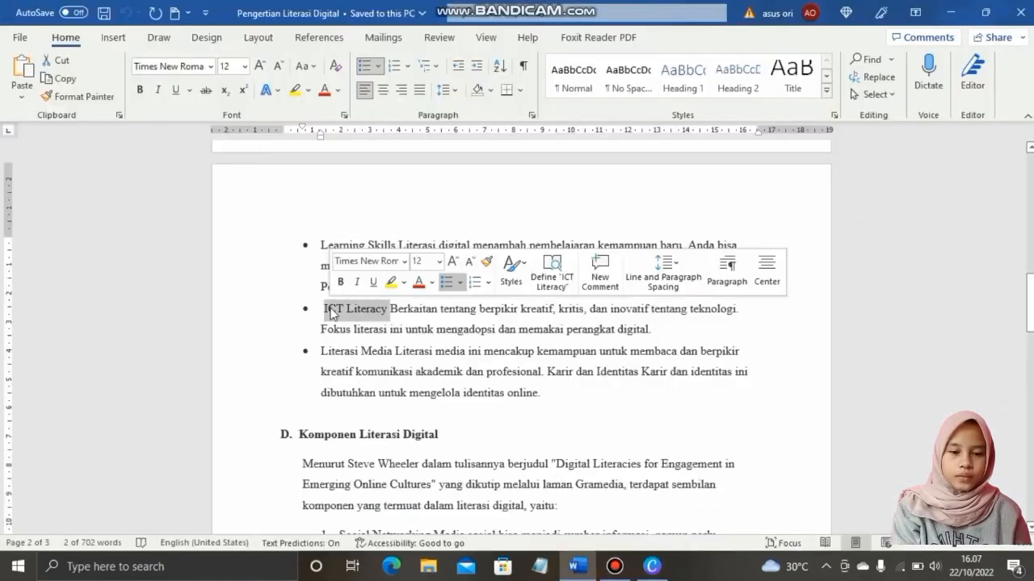
{"action": "key", "text": "ctrl+c"}
{"action": "left_click", "coordinate": [652, 566]}
{"action": "left_click", "coordinate": [577, 566]}
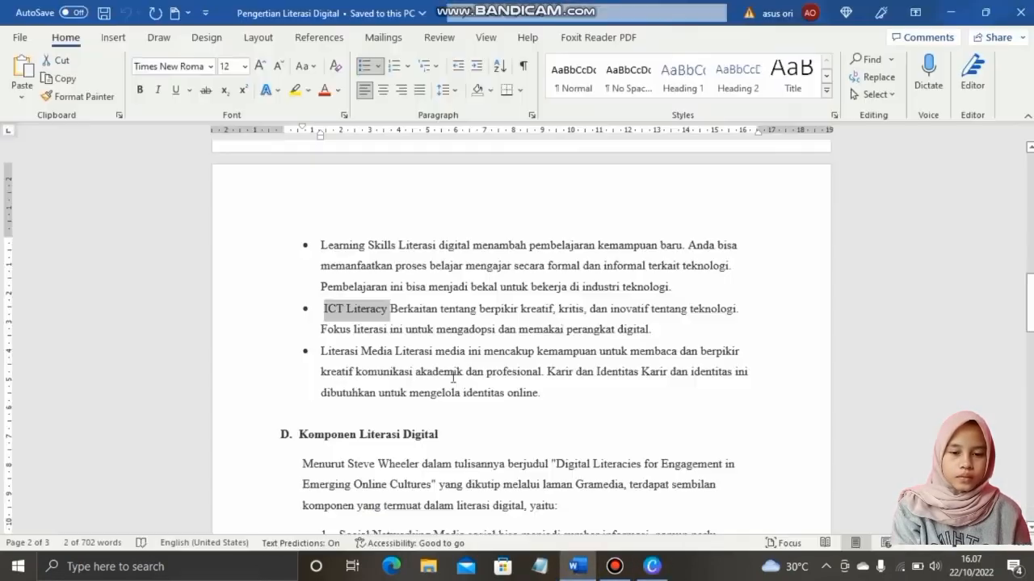
{"action": "left_click_drag", "start_coordinate": [392, 351], "coordinate": [340, 350]}
{"action": "key", "text": "ctrl+c"}
{"action": "left_click", "coordinate": [651, 566]}
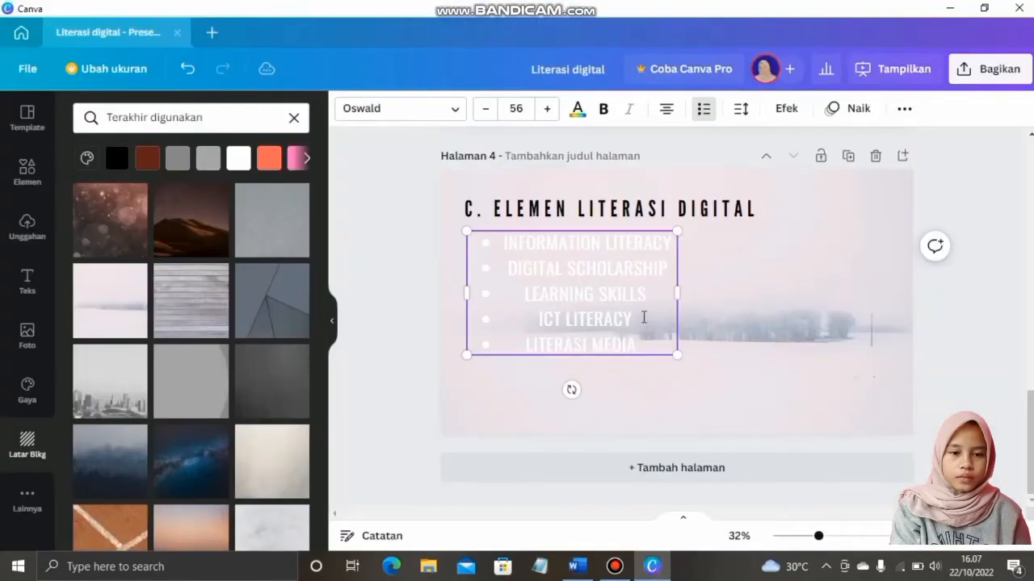
Style the list left-aligned, dark brown, with the Splice effect, nudged slightly right
{"action": "left_click", "coordinate": [659, 281]}
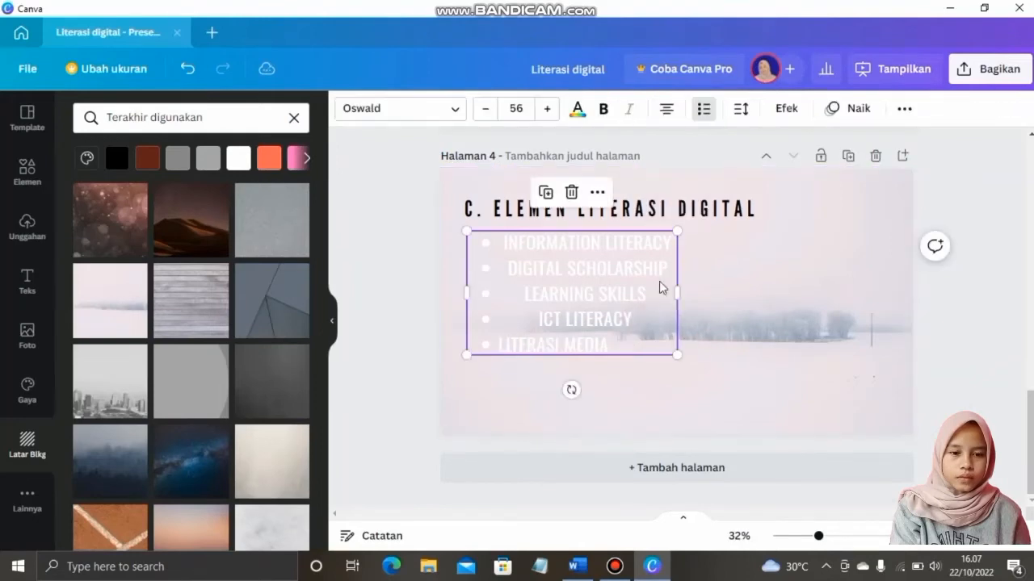
{"action": "left_click", "coordinate": [667, 109]}
{"action": "left_click", "coordinate": [577, 108]}
{"action": "left_click", "coordinate": [171, 187]}
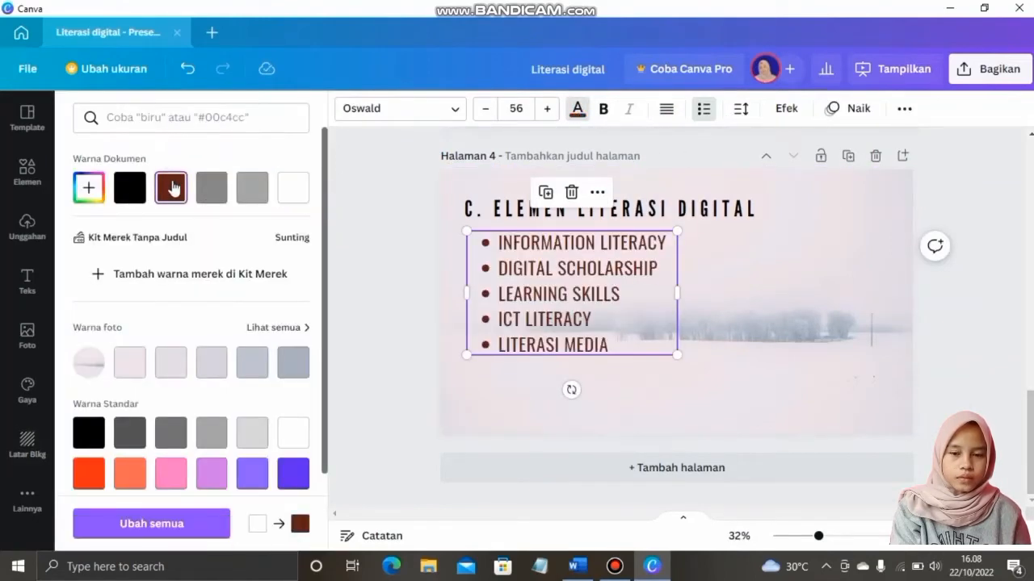
{"action": "left_click", "coordinate": [786, 109]}
{"action": "left_click", "coordinate": [188, 210]}
{"action": "left_click", "coordinate": [266, 210]}
{"action": "left_click", "coordinate": [182, 374]}
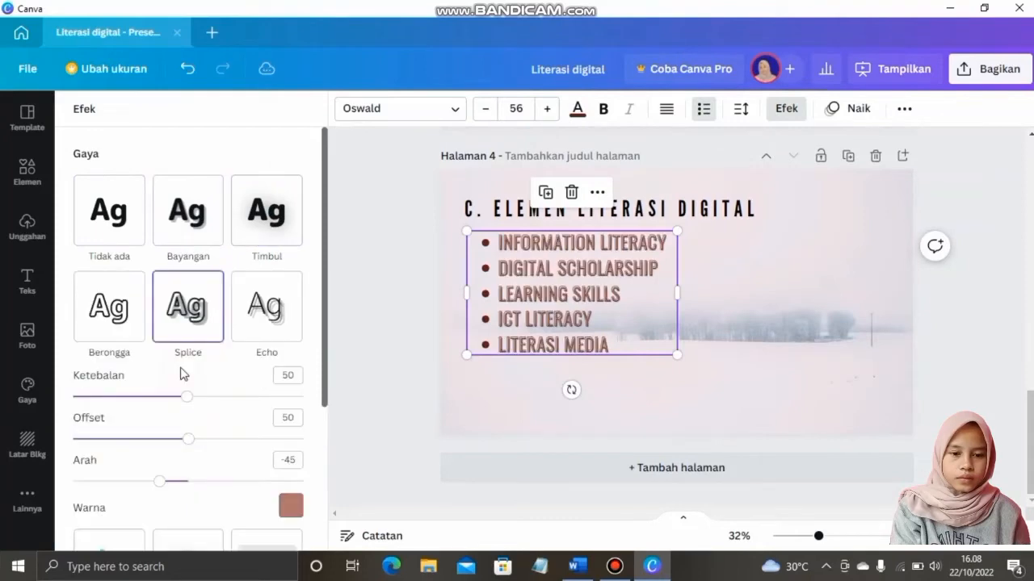
{"action": "left_click_drag", "start_coordinate": [634, 345], "coordinate": [656, 348]}
{"action": "left_click", "coordinate": [757, 387]}
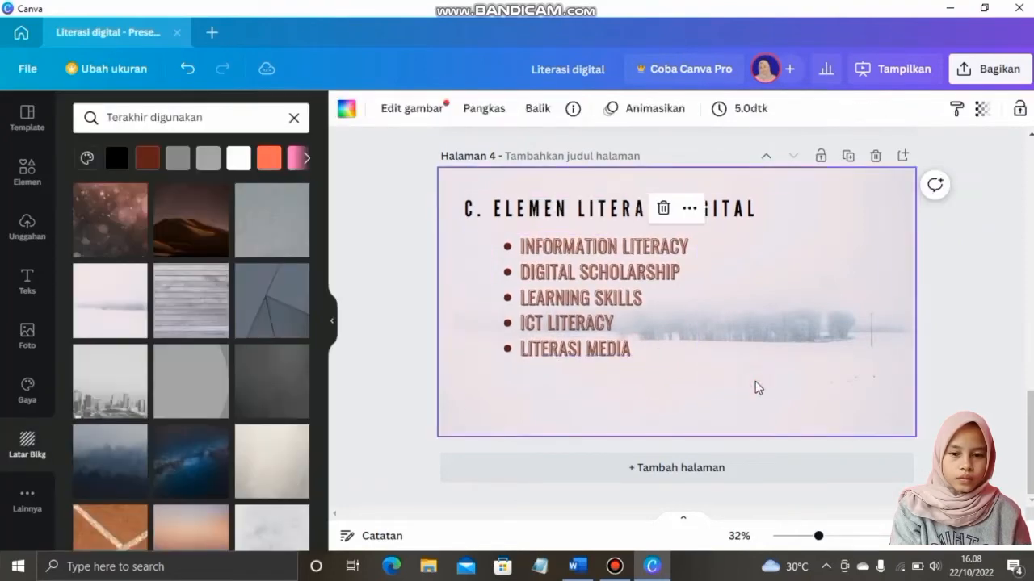
Add the boy-with-book illustration, shrunk and placed at the slide's right edge
{"action": "left_click", "coordinate": [20, 169]}
{"action": "left_click", "coordinate": [208, 396]}
{"action": "left_click_drag", "start_coordinate": [549, 323], "coordinate": [633, 329]}
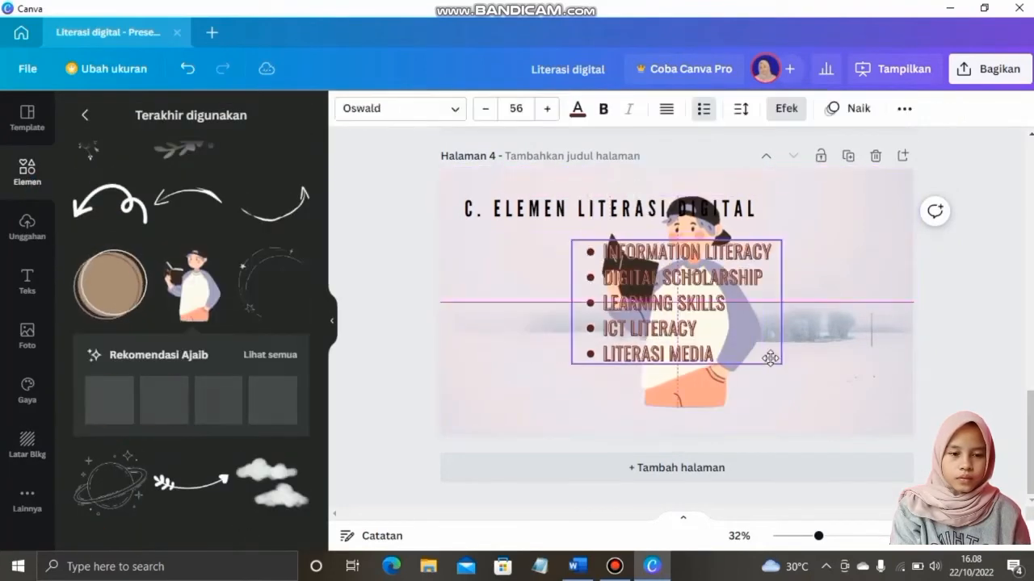
{"action": "key", "text": "ctrl+z"}
{"action": "left_click_drag", "start_coordinate": [736, 356], "coordinate": [895, 387]}
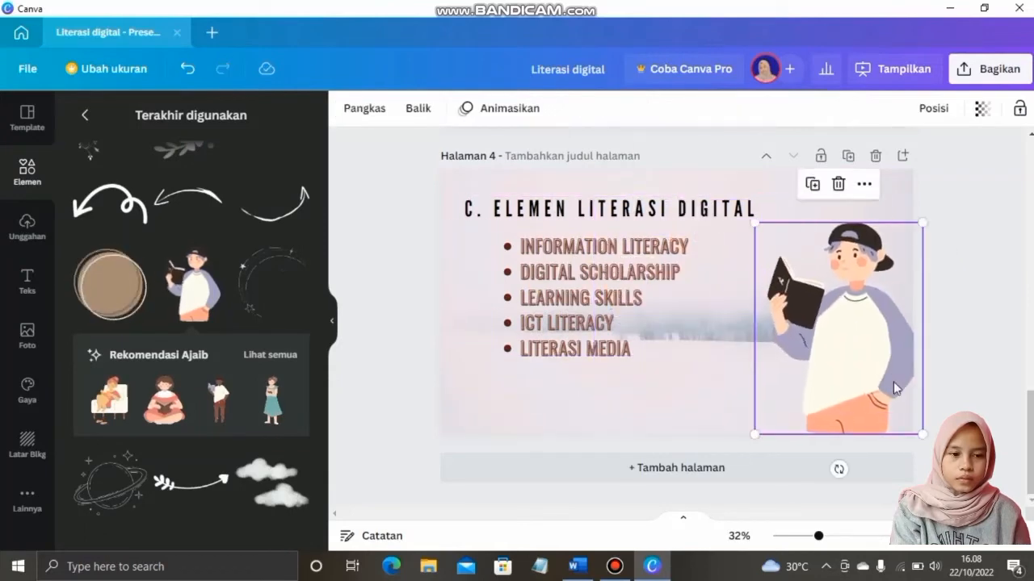
{"action": "left_click_drag", "start_coordinate": [921, 220], "coordinate": [902, 249]}
{"action": "left_click_drag", "start_coordinate": [869, 368], "coordinate": [890, 369]}
{"action": "left_click", "coordinate": [957, 365]}
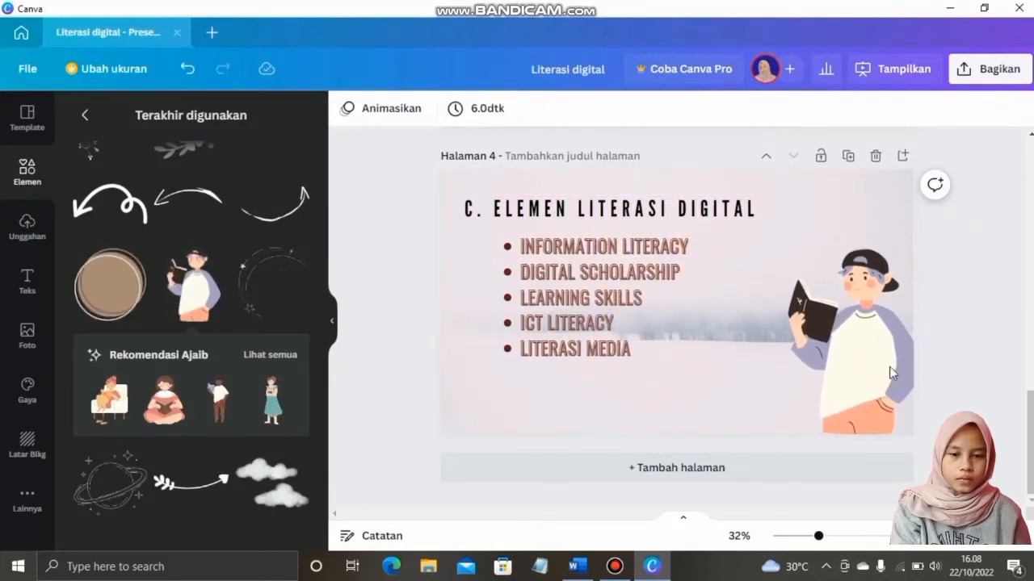
Add a new blank page 5 and return to the Word notes
{"action": "left_click", "coordinate": [650, 474]}
{"action": "key", "text": "alt+Tab"}
{"action": "scroll", "coordinate": [454, 452], "scroll_direction": "down", "scroll_amount": 5}
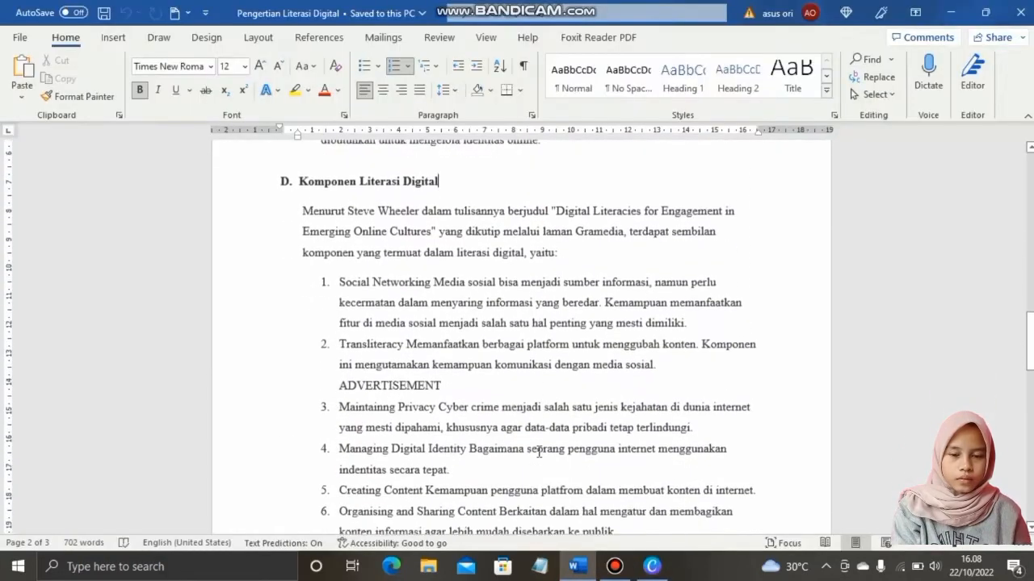
Apply the misty forest background to page 5
{"action": "left_click", "coordinate": [645, 569]}
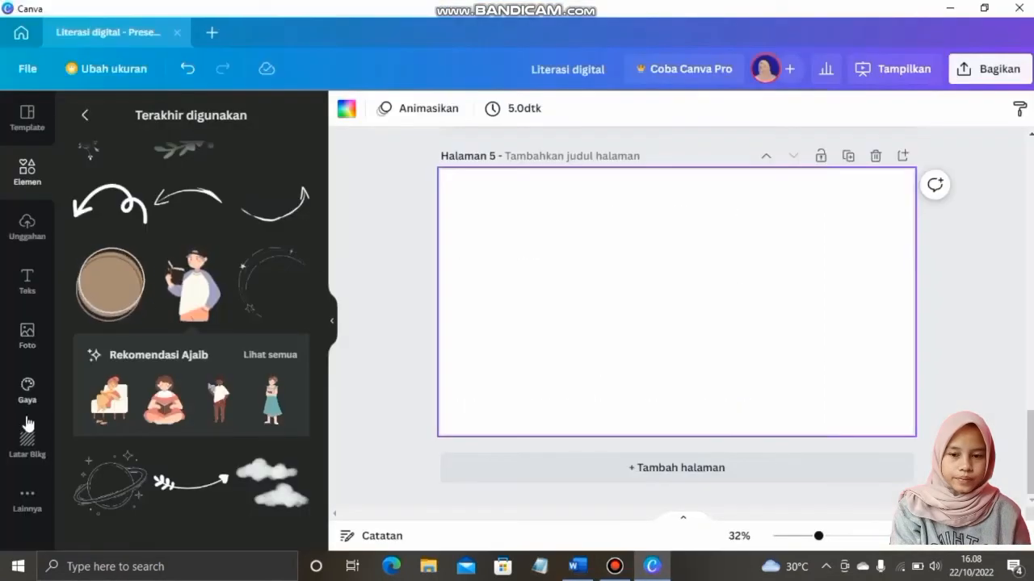
{"action": "left_click", "coordinate": [28, 438]}
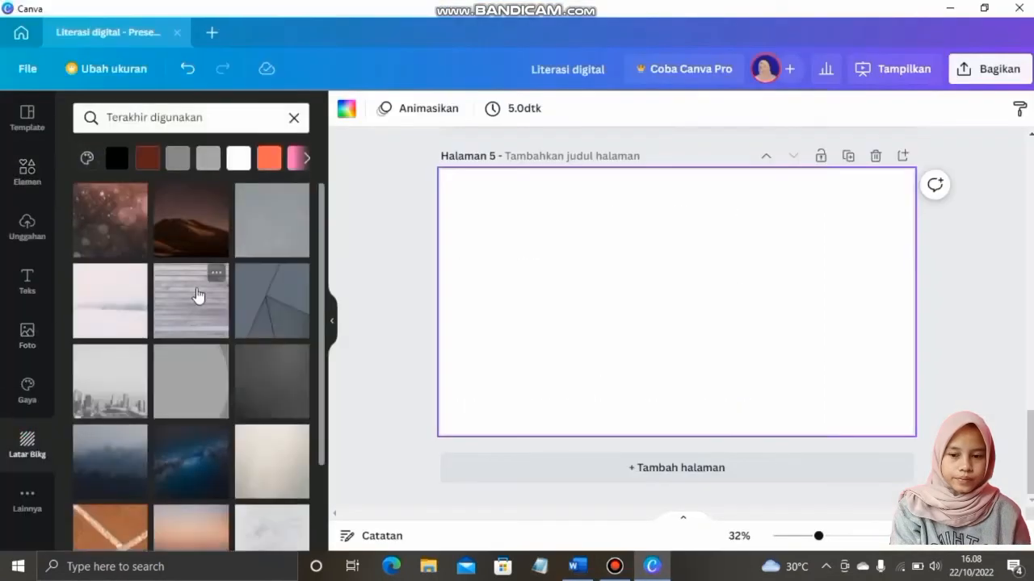
{"action": "scroll", "coordinate": [157, 444], "scroll_direction": "down", "scroll_amount": 2}
{"action": "scroll", "coordinate": [183, 438], "scroll_direction": "up", "scroll_amount": 2}
{"action": "left_click", "coordinate": [127, 456]}
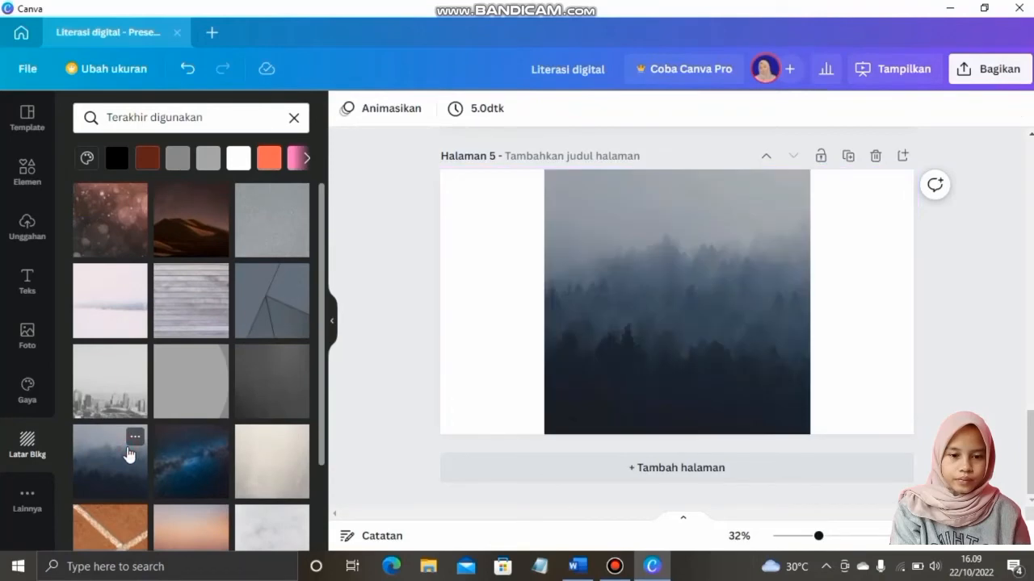
Paste page 4's heading onto page 5 and make it white
{"action": "scroll", "coordinate": [722, 305], "scroll_direction": "up", "scroll_amount": 6}
{"action": "left_click", "coordinate": [643, 359]}
{"action": "scroll", "coordinate": [642, 361], "scroll_direction": "down", "scroll_amount": 4}
{"action": "left_click", "coordinate": [639, 373]}
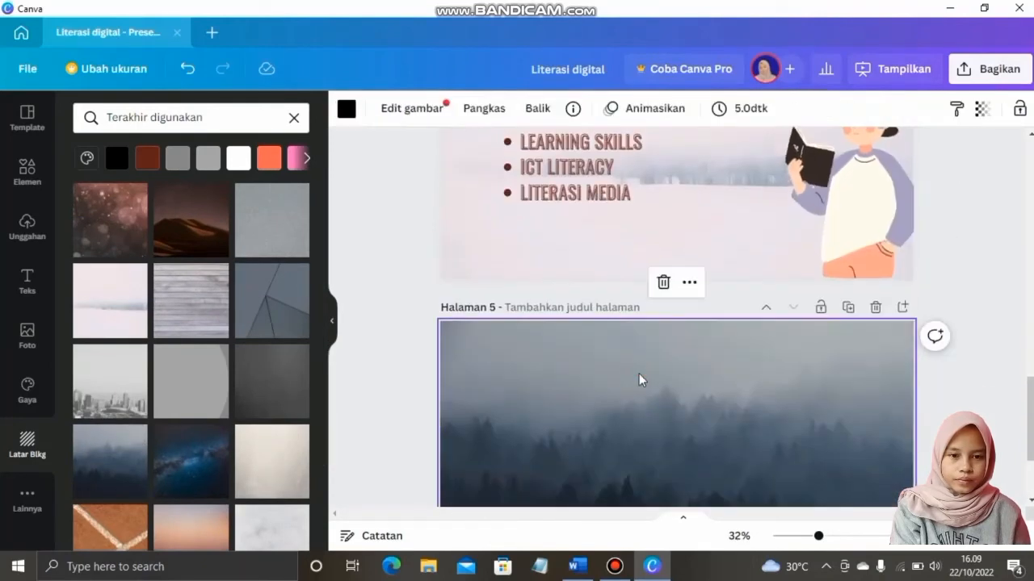
{"action": "key", "text": "ctrl+v"}
{"action": "left_click", "coordinate": [577, 108]}
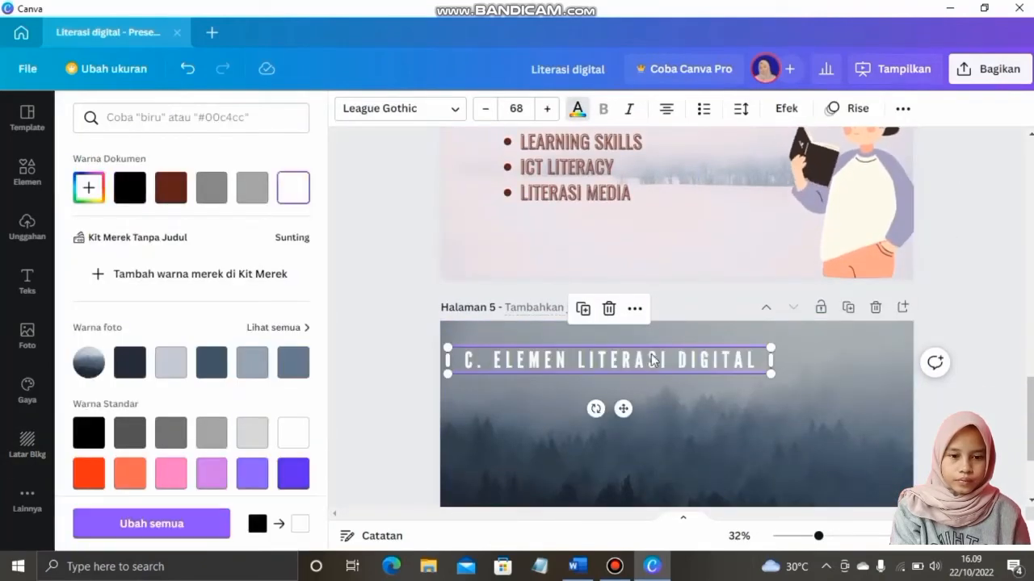
{"action": "left_click", "coordinate": [643, 203]}
Paste the bullet list onto page 5, then bring up the Word document
{"action": "scroll", "coordinate": [569, 291], "scroll_direction": "up", "scroll_amount": 2}
{"action": "scroll", "coordinate": [570, 292], "scroll_direction": "down", "scroll_amount": 4}
{"action": "left_click", "coordinate": [574, 294]}
{"action": "key", "text": "ctrl+v"}
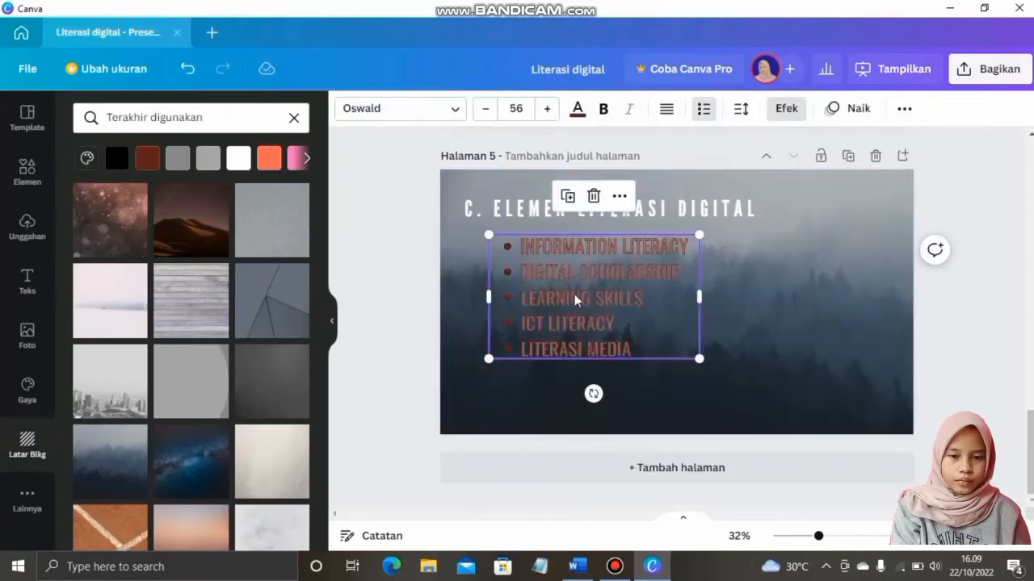
{"action": "left_click", "coordinate": [580, 570]}
Replace LEARNING SKILLS with the copied term Social Networking
{"action": "left_click_drag", "start_coordinate": [432, 280], "coordinate": [340, 280]}
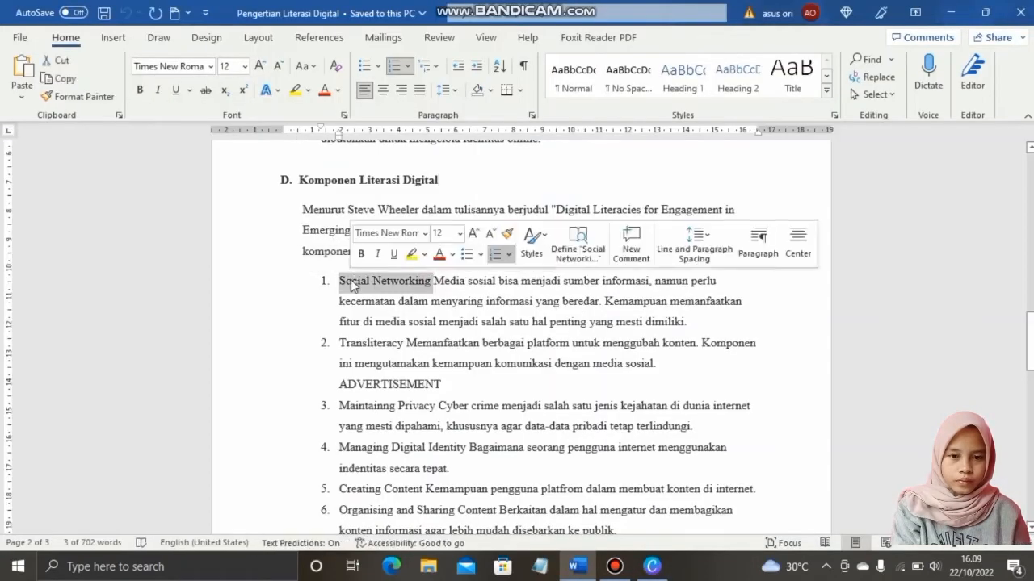
{"action": "left_click", "coordinate": [651, 566]}
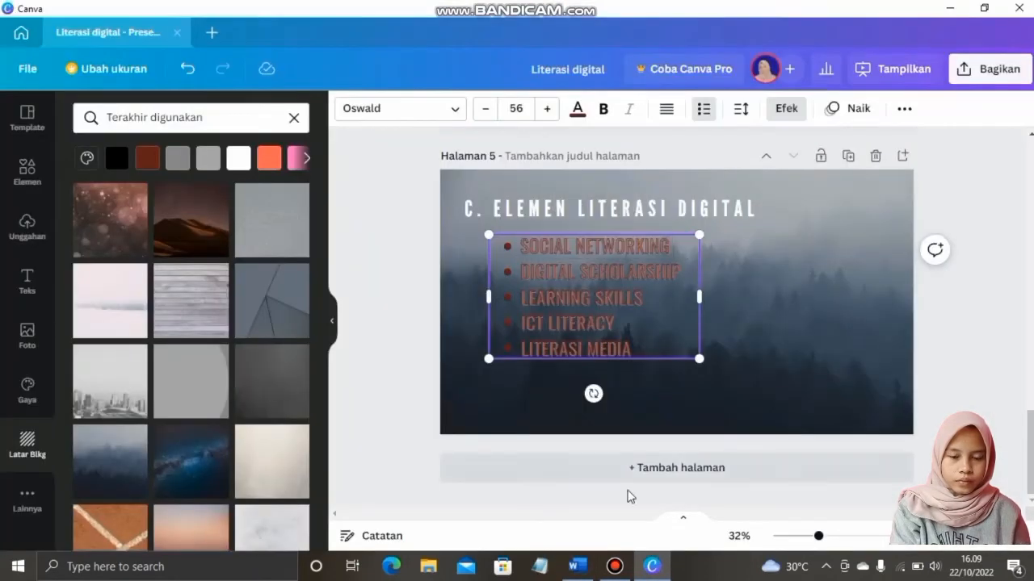
{"action": "left_click", "coordinate": [577, 566]}
{"action": "left_click", "coordinate": [648, 564]}
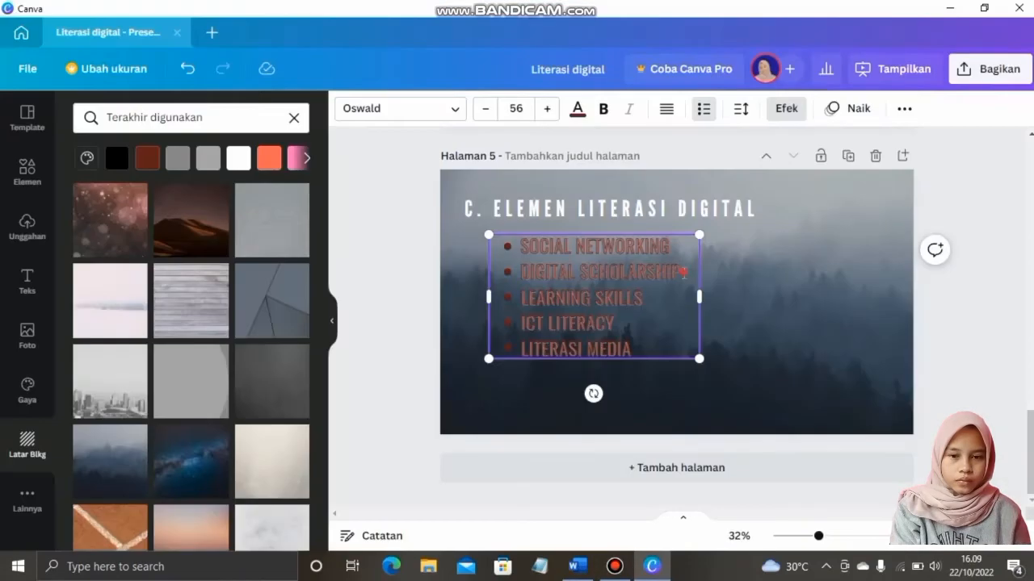
{"action": "left_click", "coordinate": [578, 566]}
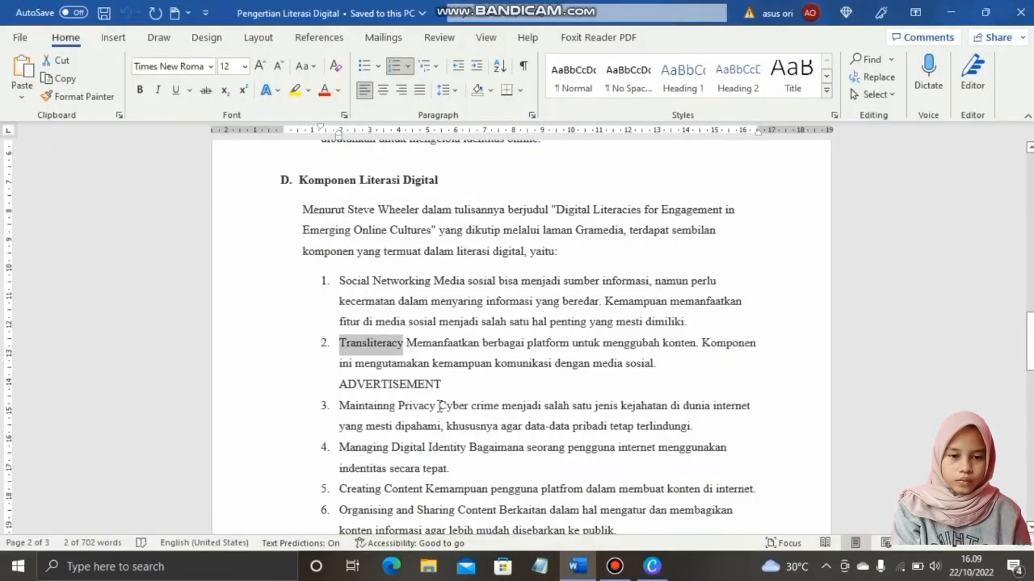
{"action": "left_click", "coordinate": [650, 566]}
{"action": "type", "text": "MAINTAINNG PRIVACY"}
Replace ICT LITERACY with MANAGING DIGITAL IDENTITY
{"action": "left_click", "coordinate": [578, 566]}
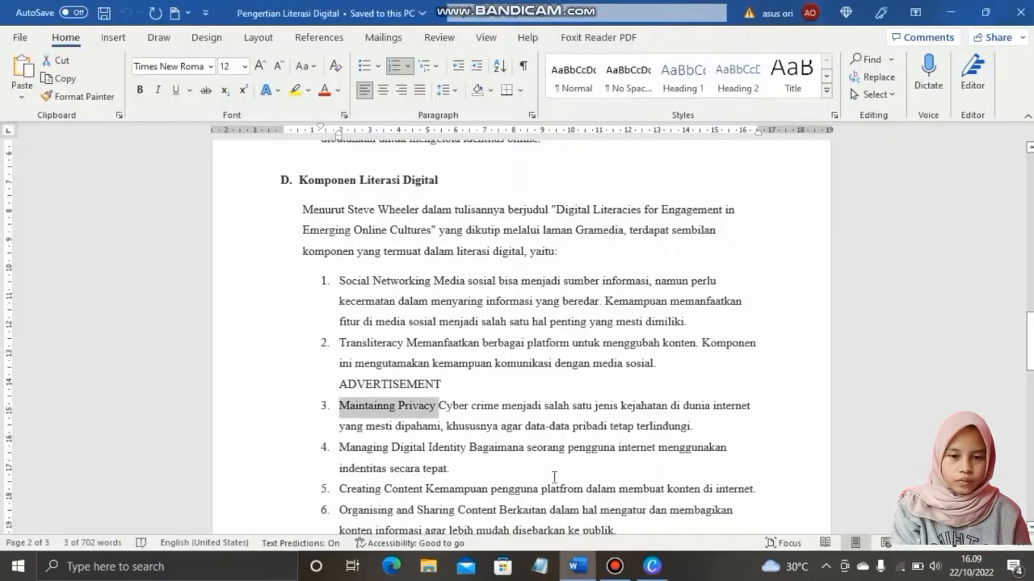
{"action": "scroll", "coordinate": [517, 404], "scroll_direction": "down", "scroll_amount": 3}
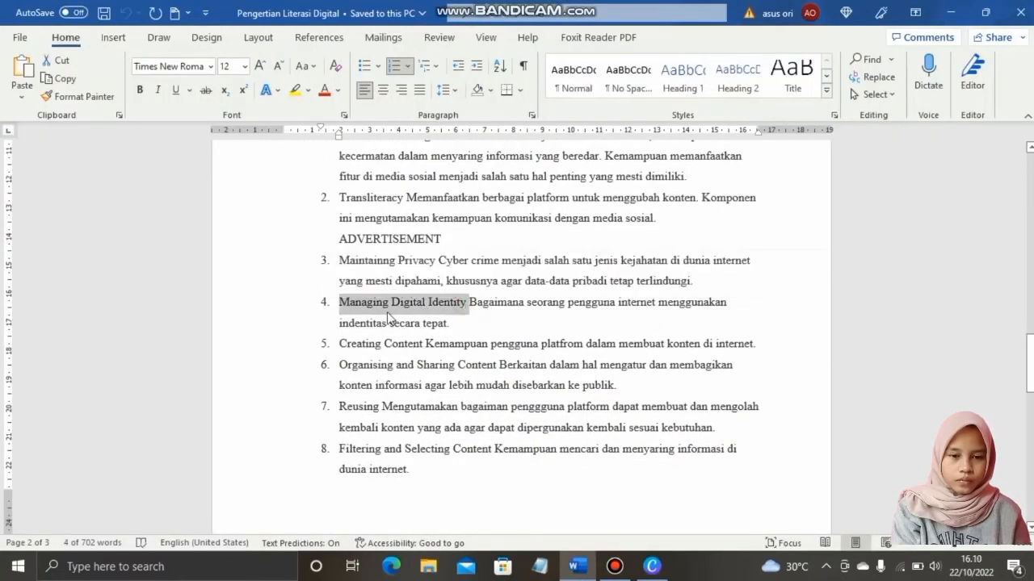
{"action": "left_click", "coordinate": [651, 566]}
{"action": "type", "text": "Managing Digital Identity"}
{"action": "left_click", "coordinate": [578, 566]}
{"action": "left_click", "coordinate": [644, 567]}
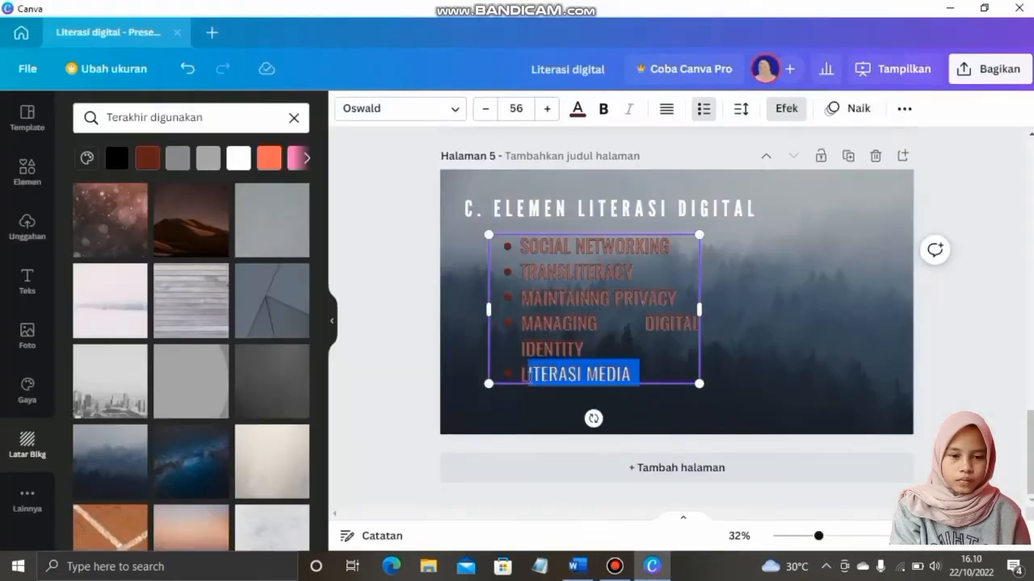
Widen the list box and add an Organising and Sharing Content bullet
{"action": "left_click", "coordinate": [724, 310]}
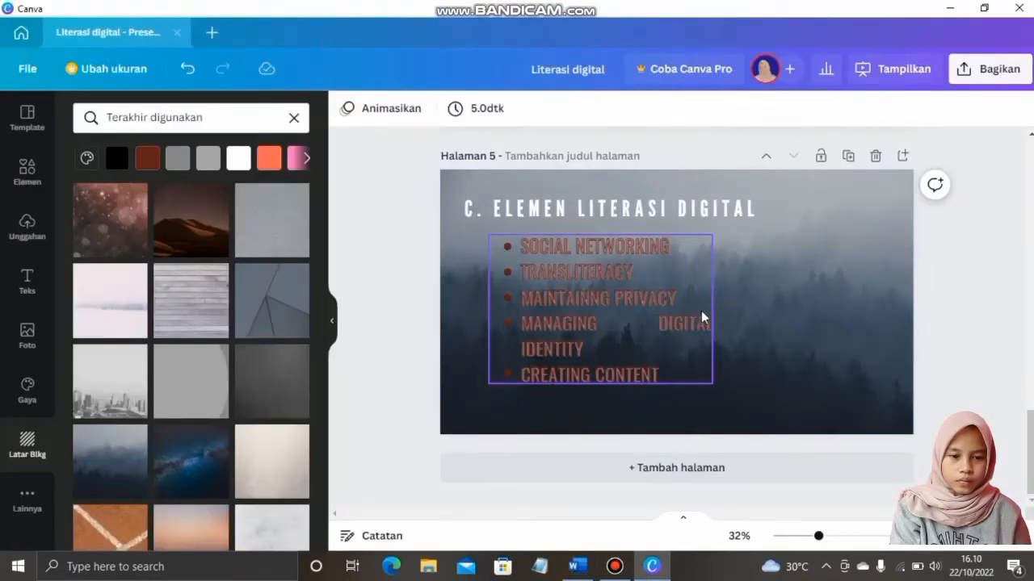
{"action": "left_click", "coordinate": [703, 313]}
{"action": "left_click", "coordinate": [658, 330]}
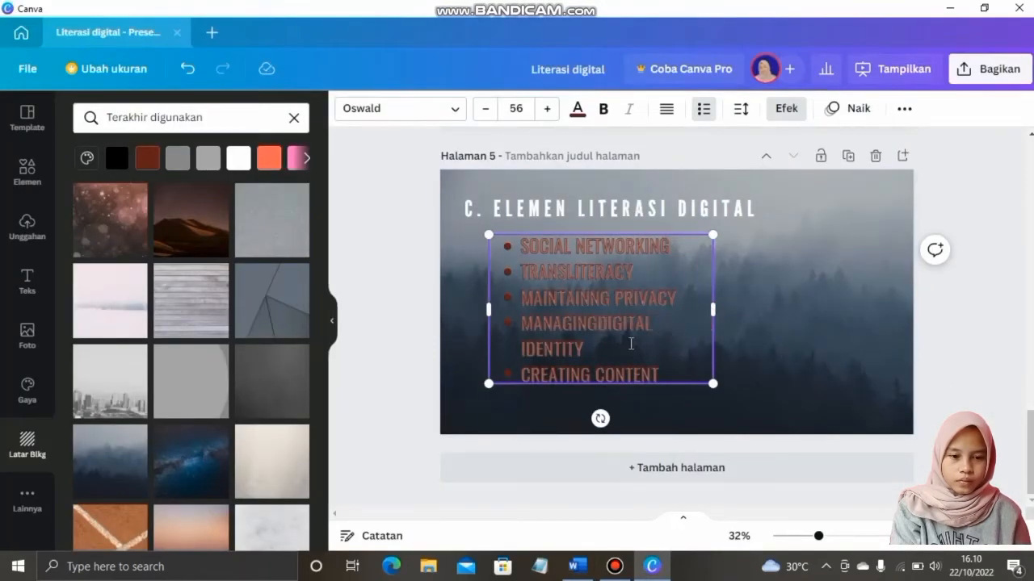
{"action": "left_click_drag", "start_coordinate": [719, 310], "coordinate": [767, 312]}
{"action": "key", "text": "alt+Tab"}
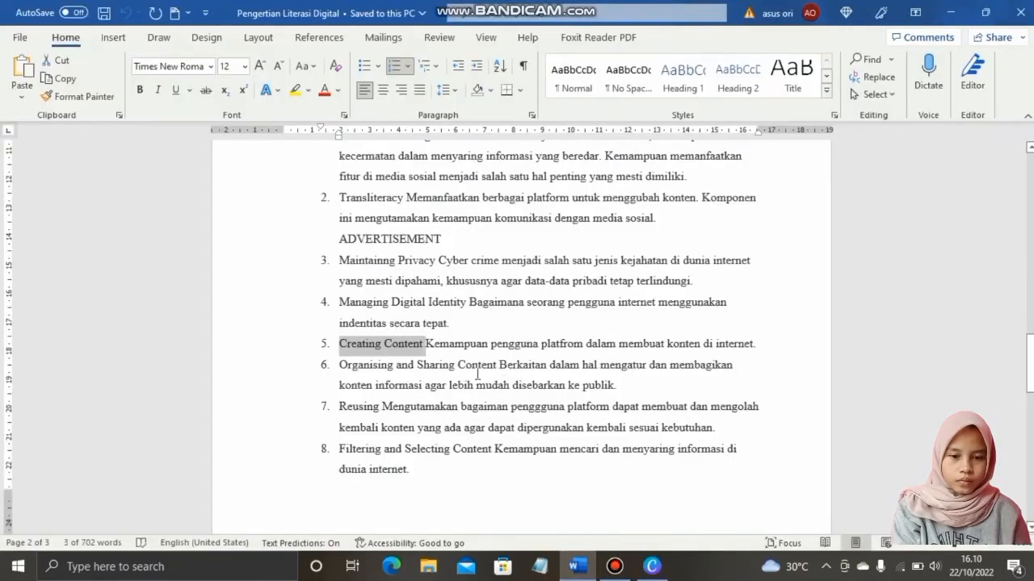
{"action": "left_click_drag", "start_coordinate": [339, 365], "coordinate": [496, 365]}
{"action": "key", "text": "alt+Tab"}
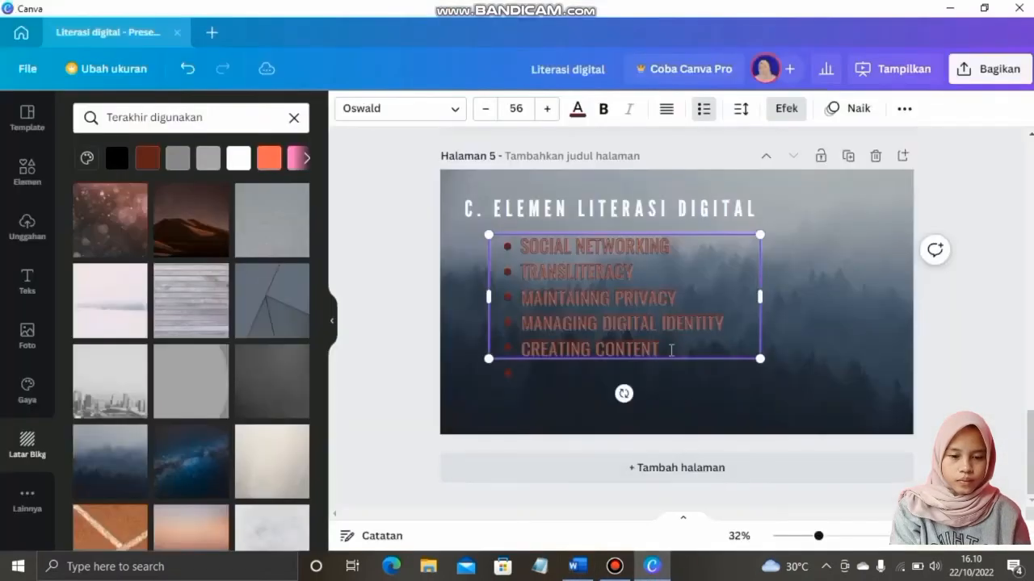
{"action": "type", "text": "ORGANISING AND SHARING CONTENT"}
Add Reusing and Filtering and Selecting Content bullets, widening the box to fit
{"action": "key", "text": "alt+Tab"}
{"action": "double_click", "coordinate": [358, 406]}
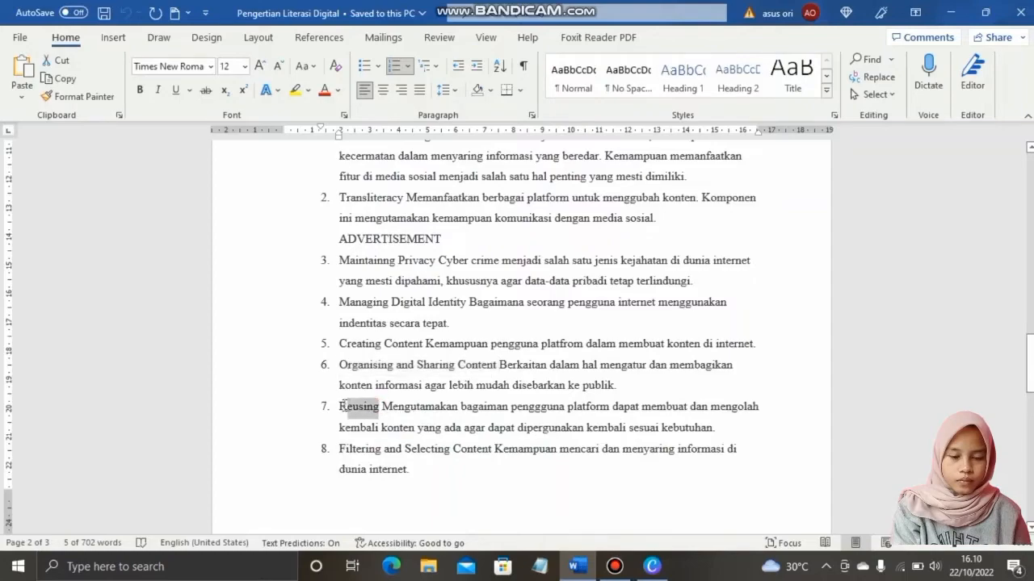
{"action": "left_click", "coordinate": [652, 568]}
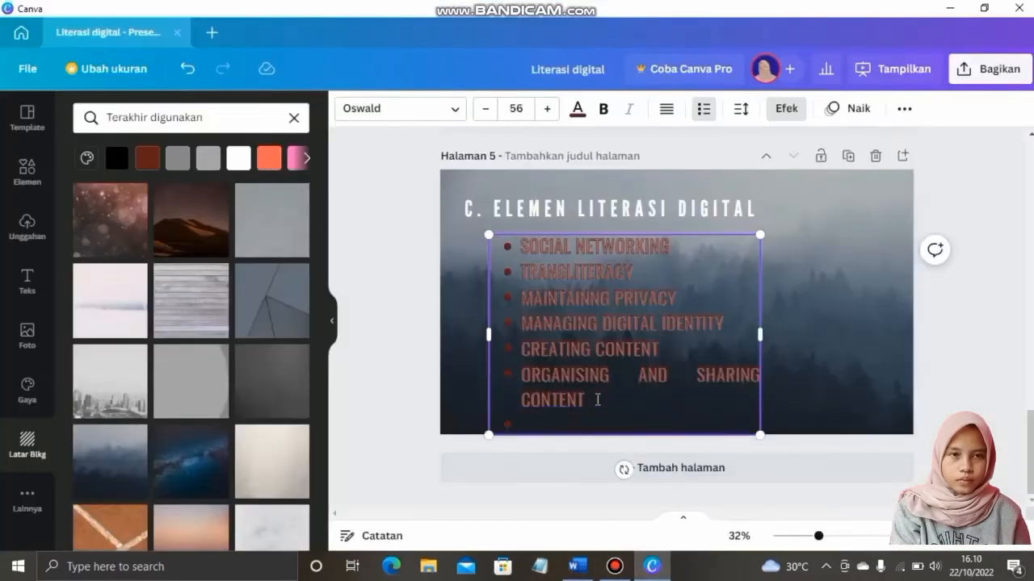
{"action": "left_click", "coordinate": [575, 566]}
{"action": "left_click_drag", "start_coordinate": [495, 449], "coordinate": [339, 448]}
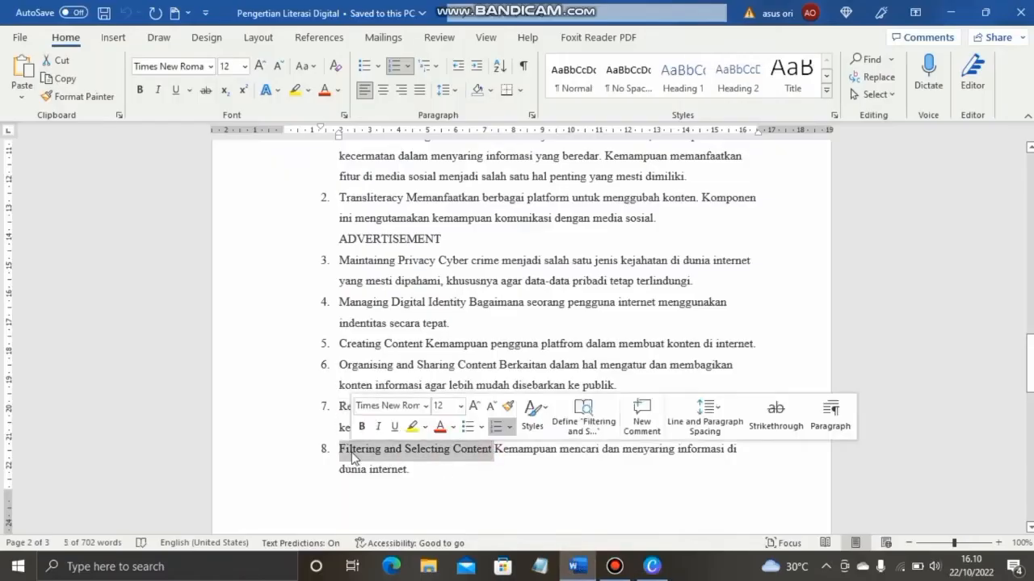
{"action": "left_click", "coordinate": [652, 567]}
{"action": "key", "text": "Return"}
{"action": "type", "text": "FILTERING AND SELECTING CONTENT"}
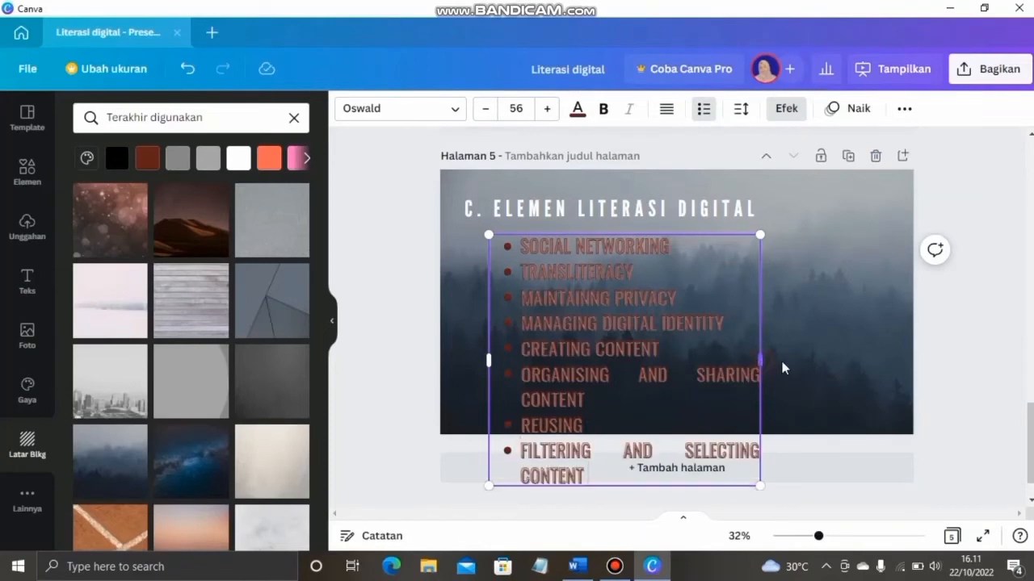
{"action": "left_click_drag", "start_coordinate": [782, 369], "coordinate": [821, 359]}
Set the bullet text font size to 48
{"action": "left_click", "coordinate": [485, 108]}
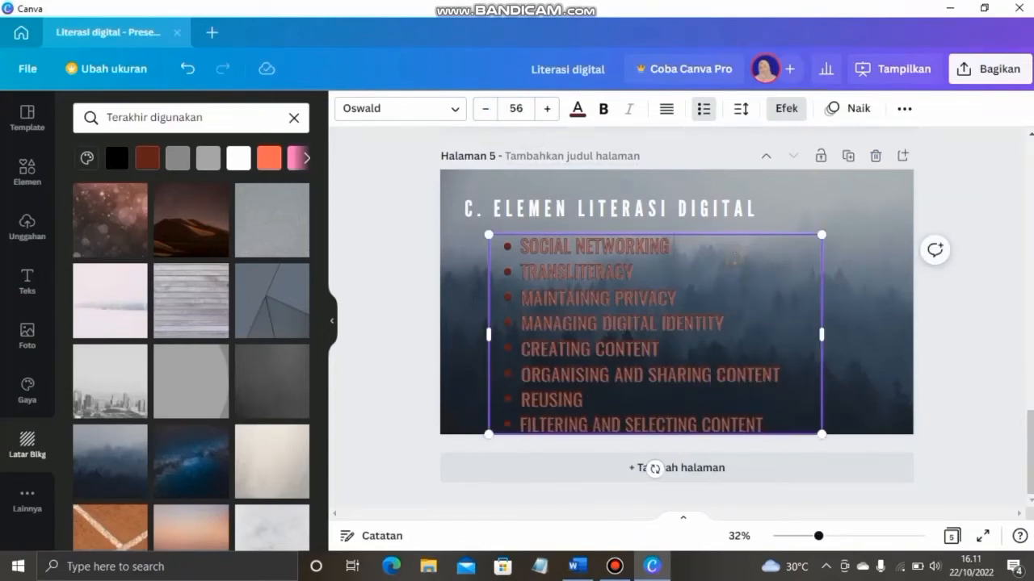
{"action": "left_click", "coordinate": [509, 110]}
{"action": "left_click", "coordinate": [515, 386]}
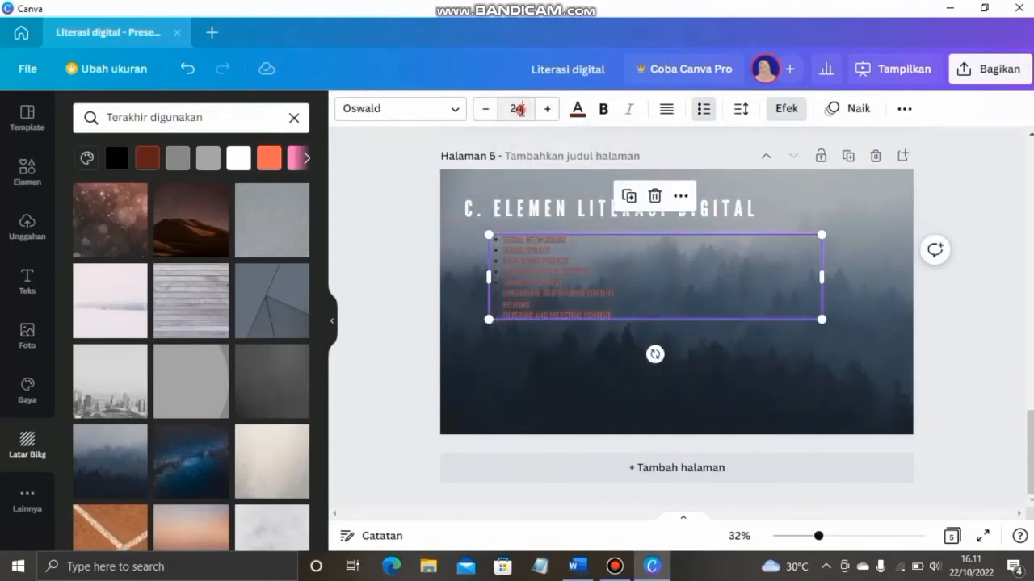
{"action": "left_click", "coordinate": [521, 110]}
{"action": "scroll", "coordinate": [529, 275], "scroll_direction": "down", "scroll_amount": 4}
{"action": "left_click", "coordinate": [518, 203]}
Add the final Self Broadcasting bullet and nudge the list slightly upward
{"action": "left_click", "coordinate": [577, 567]}
{"action": "scroll", "coordinate": [551, 456], "scroll_direction": "down", "scroll_amount": 5}
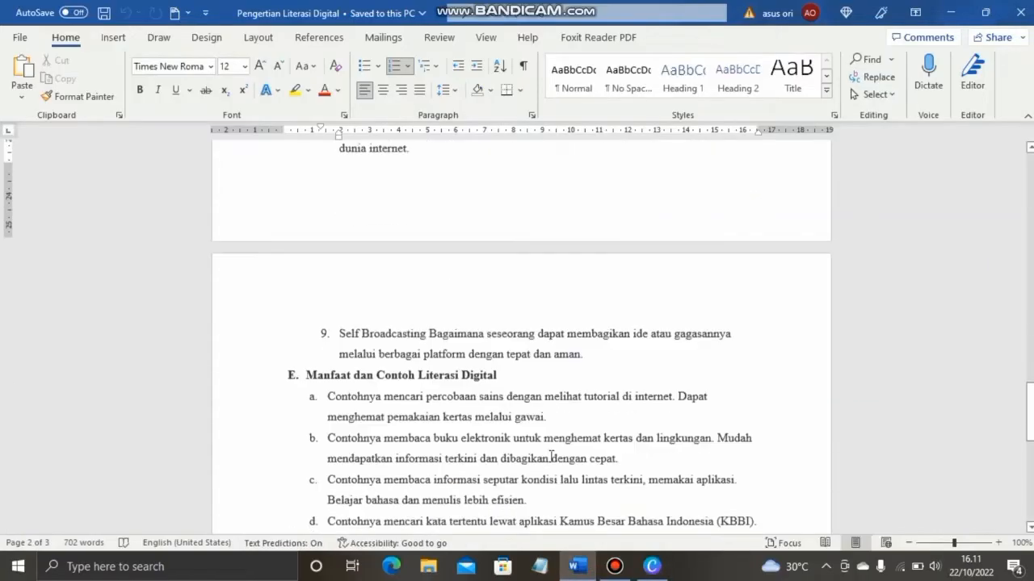
{"action": "left_click_drag", "start_coordinate": [428, 329], "coordinate": [342, 328]}
{"action": "left_click", "coordinate": [651, 567]}
{"action": "left_click", "coordinate": [734, 396]}
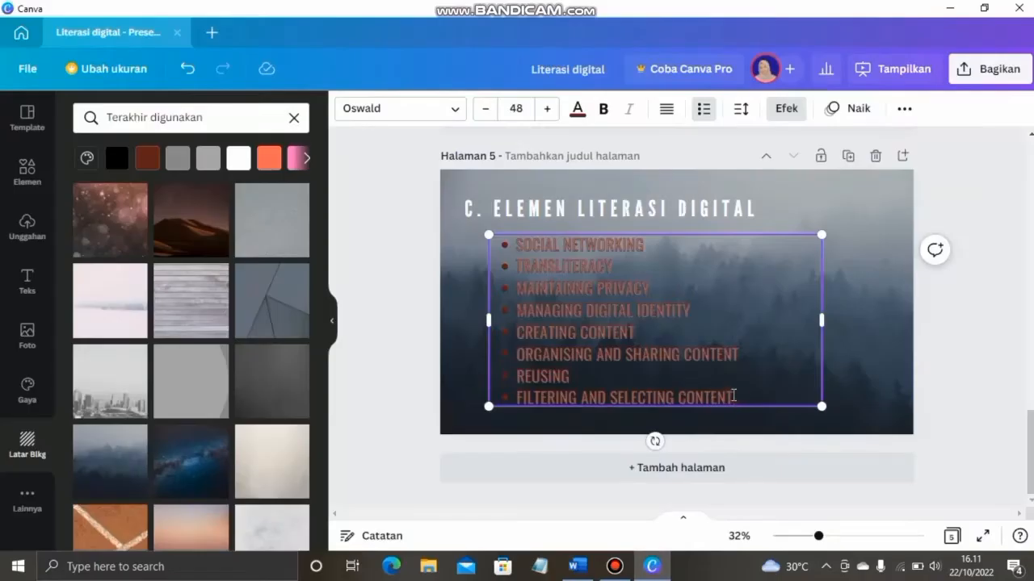
{"action": "key", "text": "Return"}
{"action": "left_click", "coordinate": [860, 301]}
{"action": "left_click", "coordinate": [765, 263]}
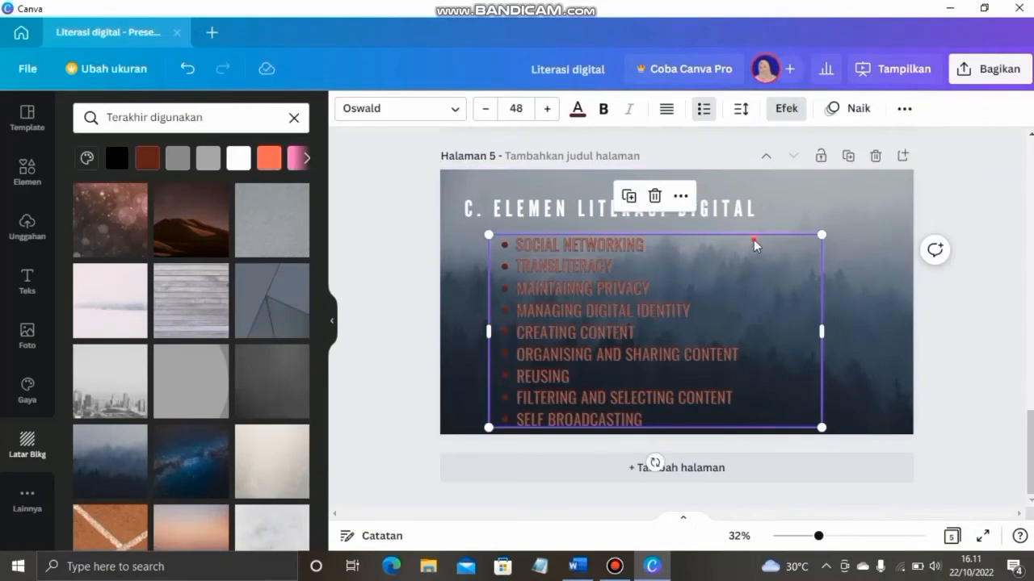
{"action": "left_click_drag", "start_coordinate": [753, 239], "coordinate": [753, 232]}
{"action": "left_click", "coordinate": [903, 354]}
Make the slide 5 bullets light pink (#EDA8A8) with a dark red Latar Belakang text effect
{"action": "left_click", "coordinate": [630, 323]}
{"action": "left_click", "coordinate": [577, 108]}
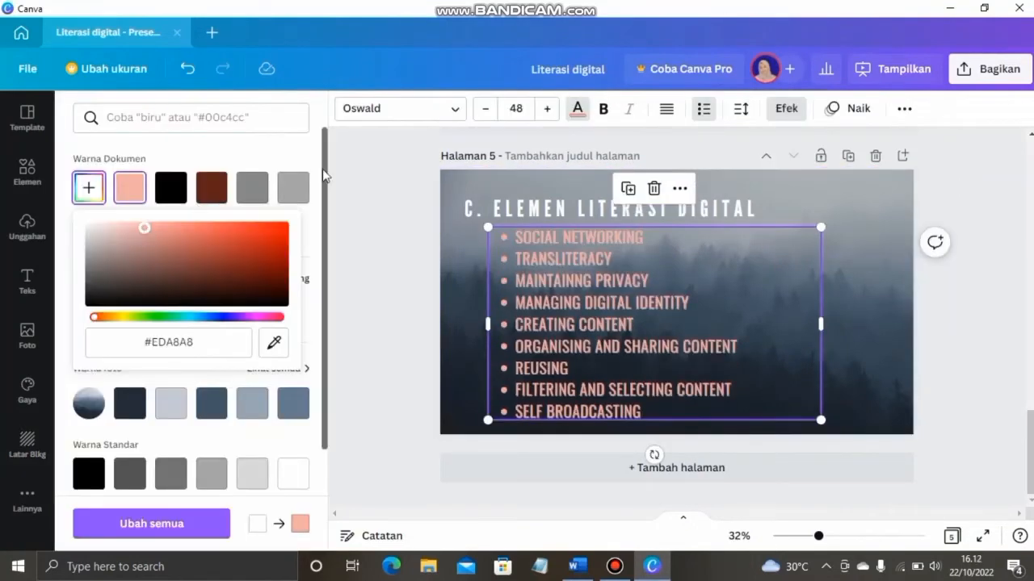
{"action": "left_click", "coordinate": [786, 109]}
{"action": "left_click", "coordinate": [187, 307]}
{"action": "left_click", "coordinate": [267, 307]}
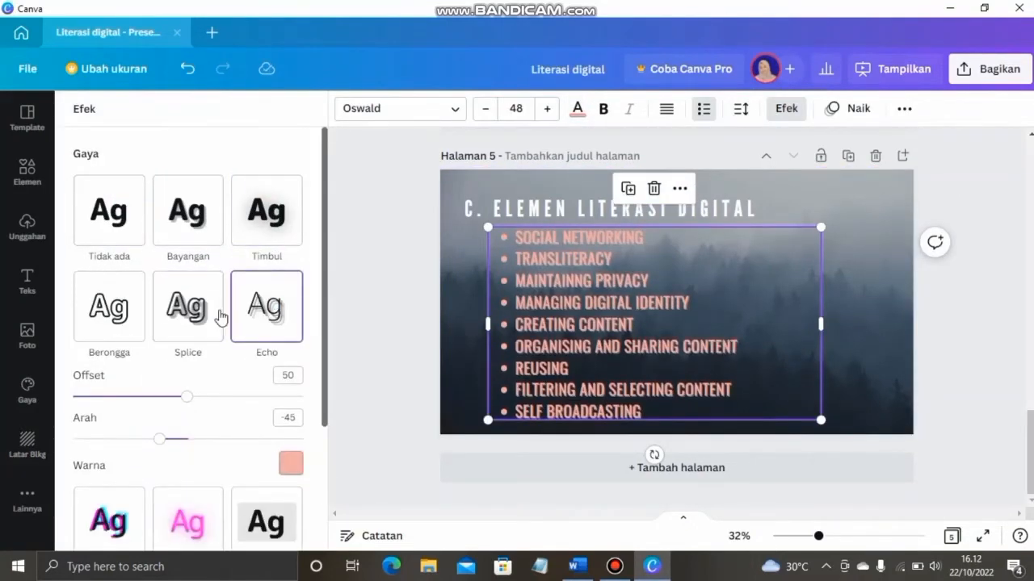
{"action": "left_click", "coordinate": [109, 307]}
{"action": "scroll", "coordinate": [109, 306], "scroll_direction": "down", "scroll_amount": 3}
{"action": "left_click", "coordinate": [265, 348]}
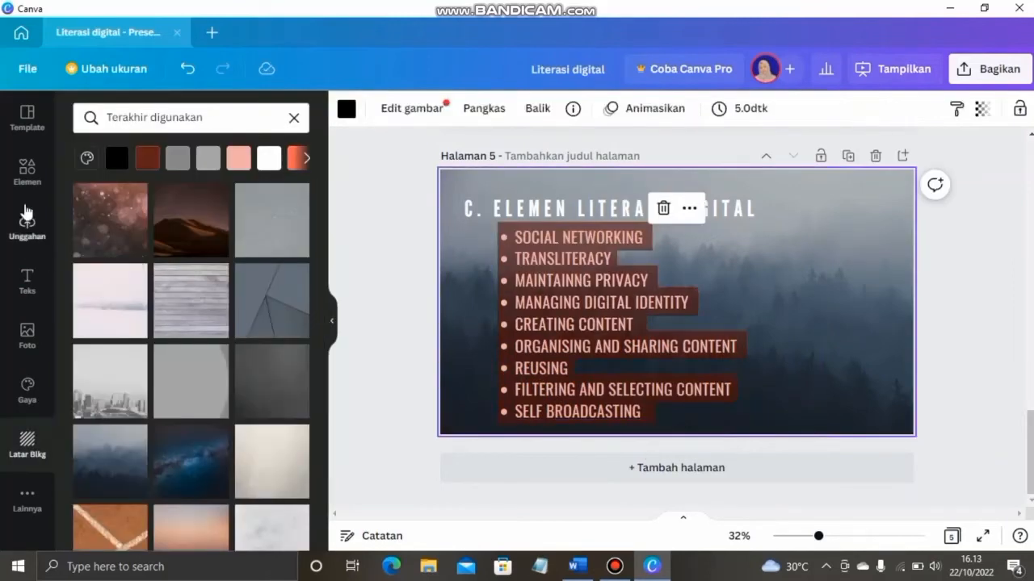
Add a leaf graphic from Elemen, shrink it and place it in slide 5's lower-left corner
{"action": "left_click", "coordinate": [27, 176]}
{"action": "scroll", "coordinate": [267, 296], "scroll_direction": "up", "scroll_amount": 1}
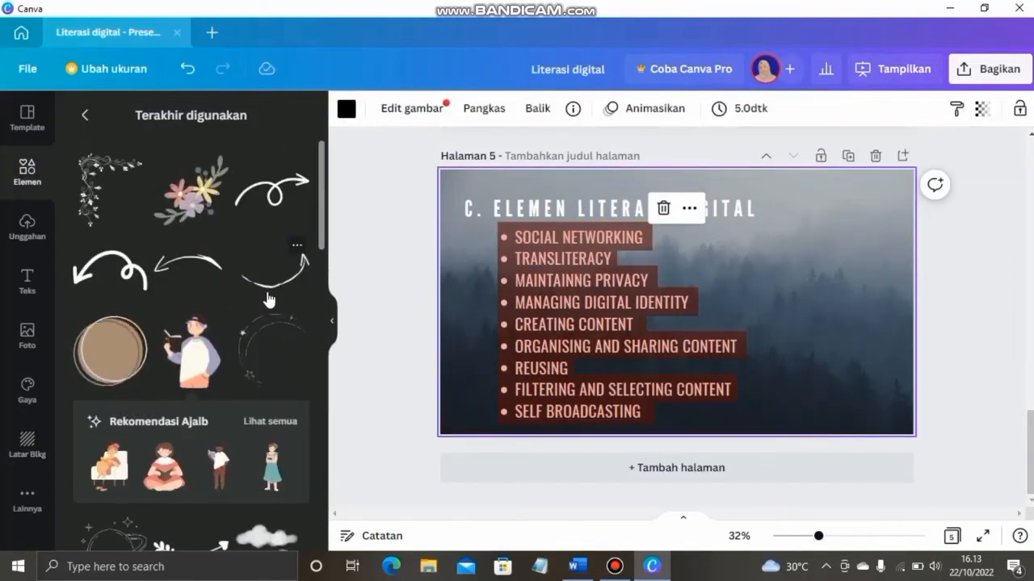
{"action": "scroll", "coordinate": [267, 298], "scroll_direction": "down", "scroll_amount": 4}
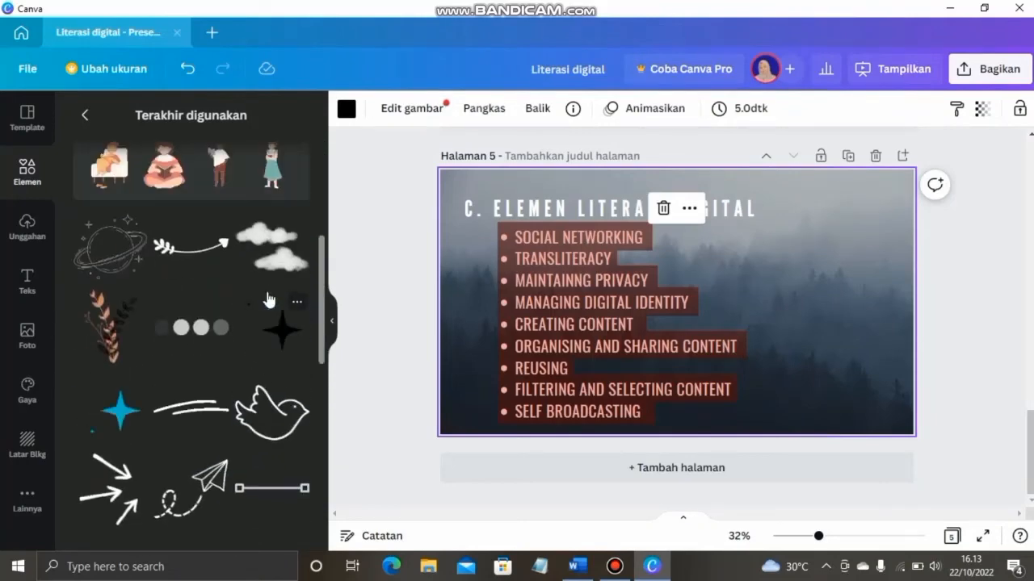
{"action": "left_click", "coordinate": [109, 323]}
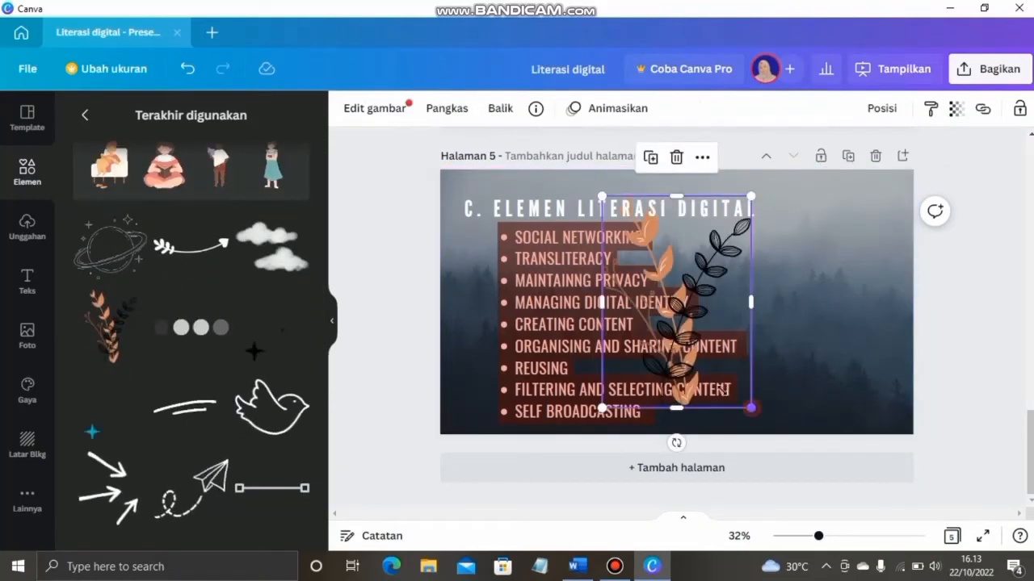
{"action": "left_click_drag", "start_coordinate": [751, 408], "coordinate": [684, 314]}
{"action": "left_click_drag", "start_coordinate": [648, 288], "coordinate": [487, 413]}
{"action": "left_click", "coordinate": [964, 443]}
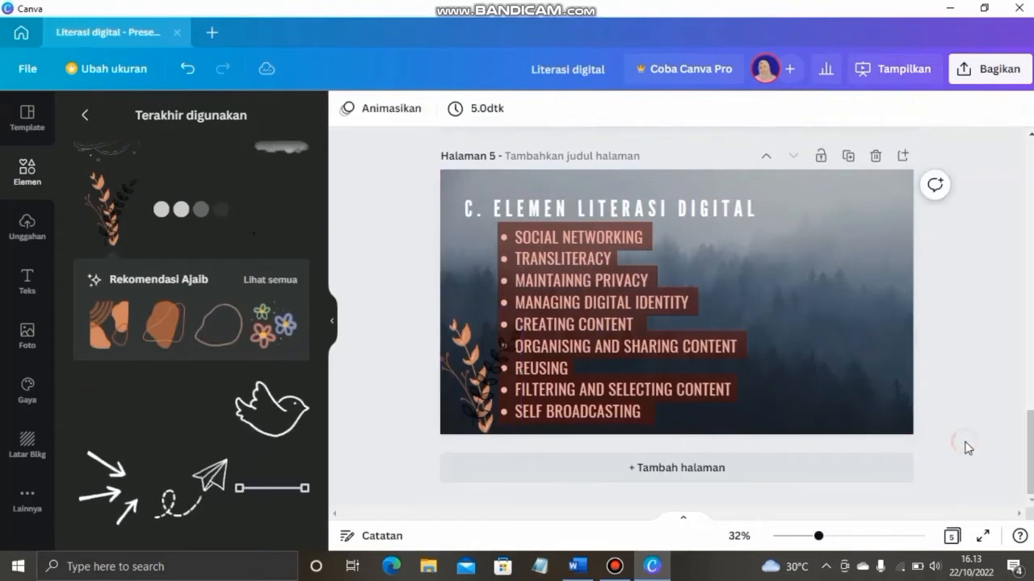
Add a new slide 6 with the desert dune photo as its background
{"action": "left_click", "coordinate": [662, 468]}
{"action": "key", "text": "alt+Tab"}
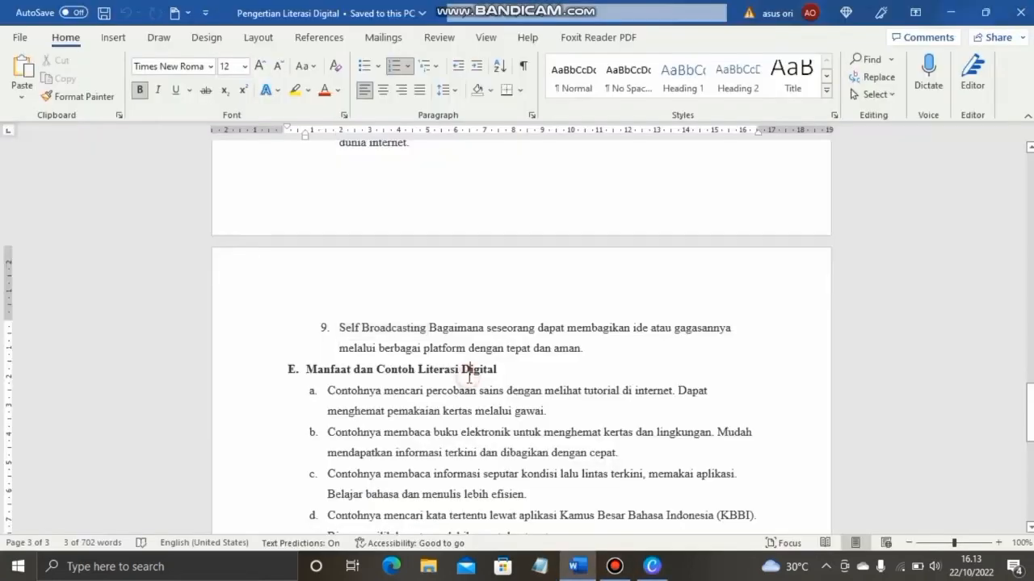
{"action": "scroll", "coordinate": [469, 376], "scroll_direction": "down", "scroll_amount": 5}
{"action": "left_click", "coordinate": [652, 566]}
{"action": "left_click", "coordinate": [27, 443]}
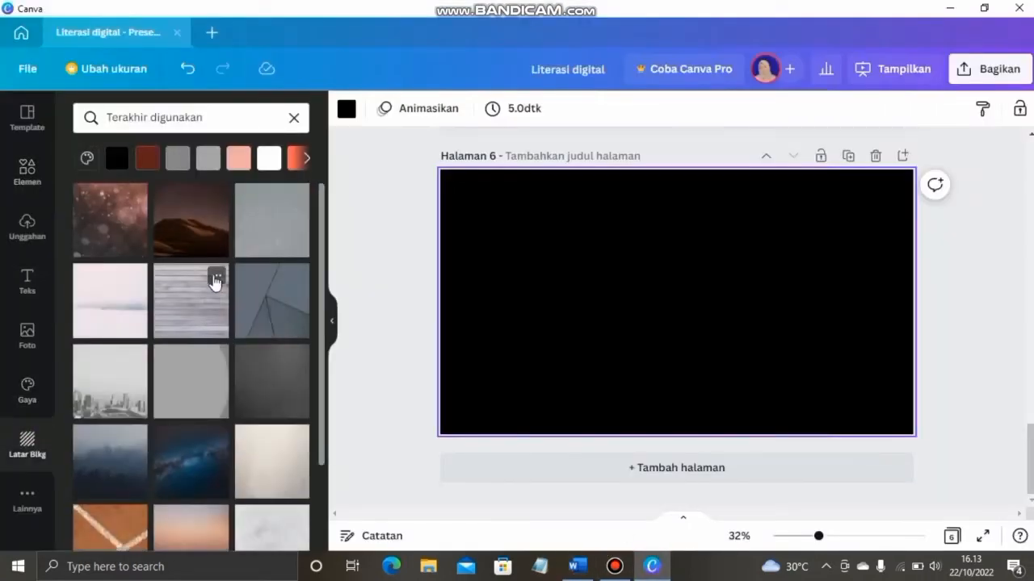
{"action": "left_click", "coordinate": [202, 236]}
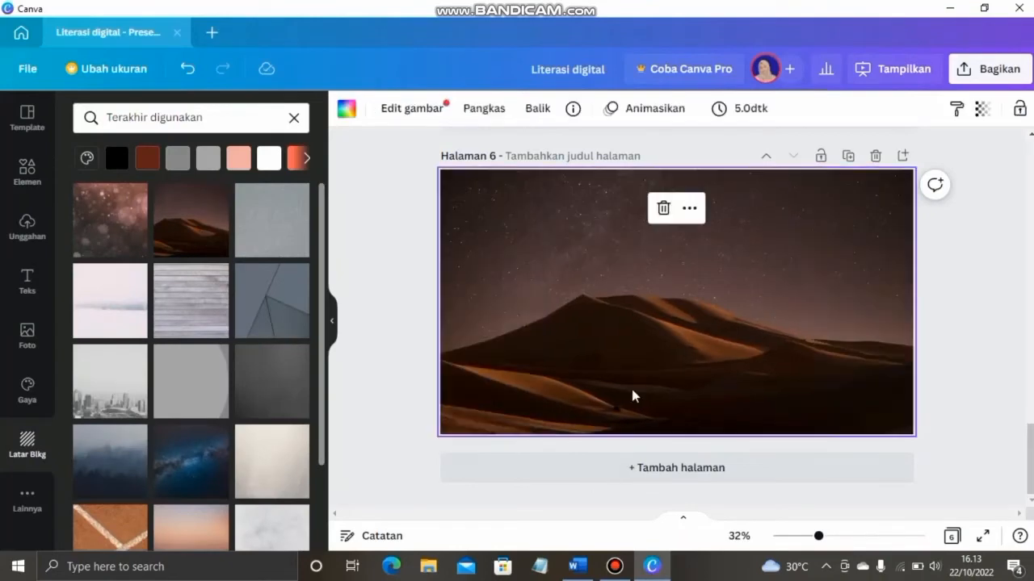
Copy the slide 5 title box onto slide 6
{"action": "scroll", "coordinate": [632, 391], "scroll_direction": "up", "scroll_amount": 5}
{"action": "left_click", "coordinate": [635, 282]}
{"action": "key", "text": "ctrl+c"}
{"action": "scroll", "coordinate": [637, 290], "scroll_direction": "down", "scroll_amount": 4}
{"action": "left_click", "coordinate": [645, 401]}
{"action": "key", "text": "ctrl+v"}
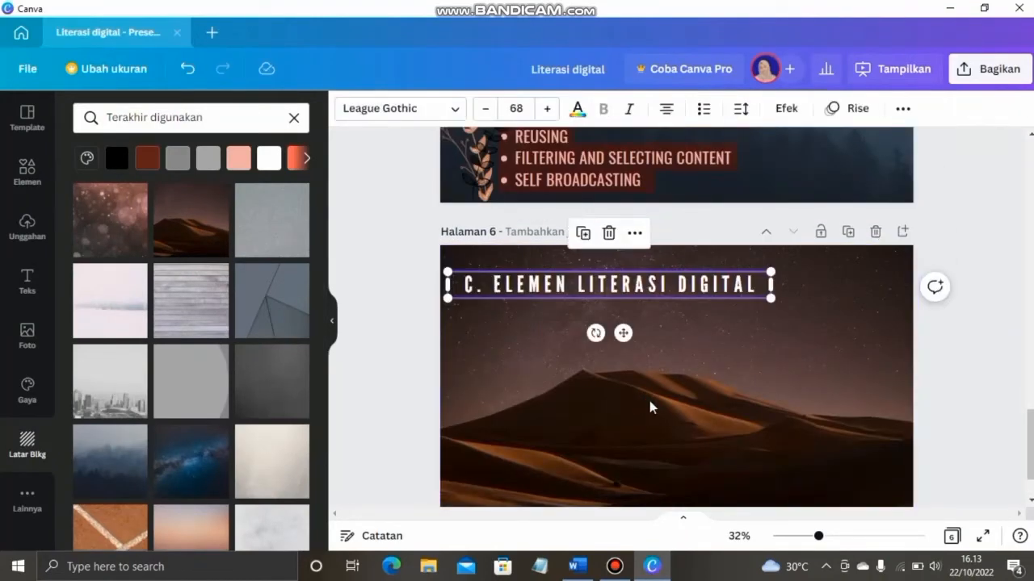
Retitle slide 6 'E. MANFAAT DAN CONTOH LITERASI DIGITAL' on one line with a smaller font
{"action": "left_click", "coordinate": [576, 566]}
{"action": "left_click_drag", "start_coordinate": [498, 188], "coordinate": [305, 187]}
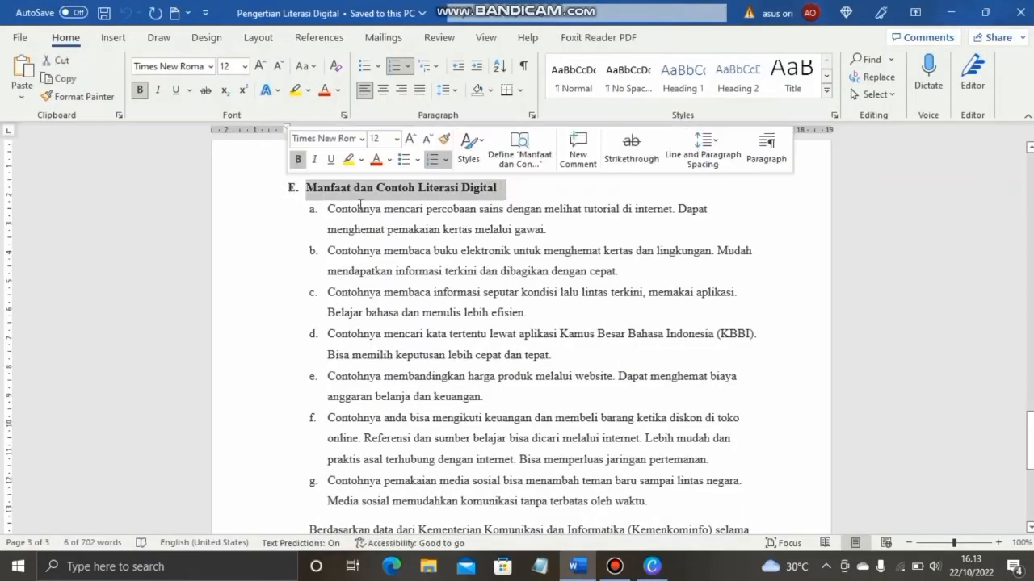
{"action": "left_click", "coordinate": [652, 566]}
{"action": "left_click_drag", "start_coordinate": [759, 284], "coordinate": [452, 286]}
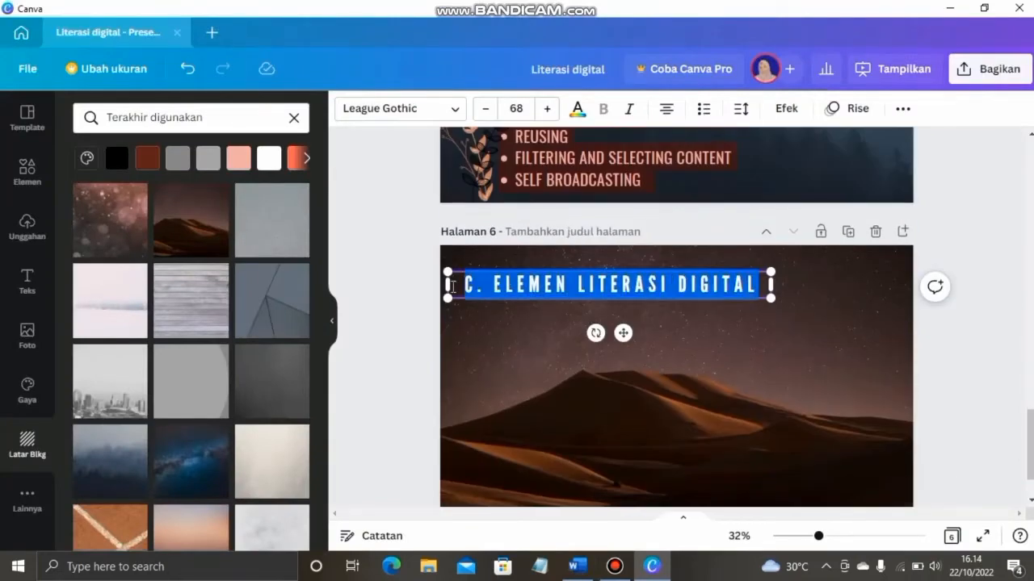
{"action": "key", "text": "ctrl+v"}
{"action": "key", "text": "BackSpace"}
{"action": "key", "text": "BackSpace"}
{"action": "type", "text": "E."}
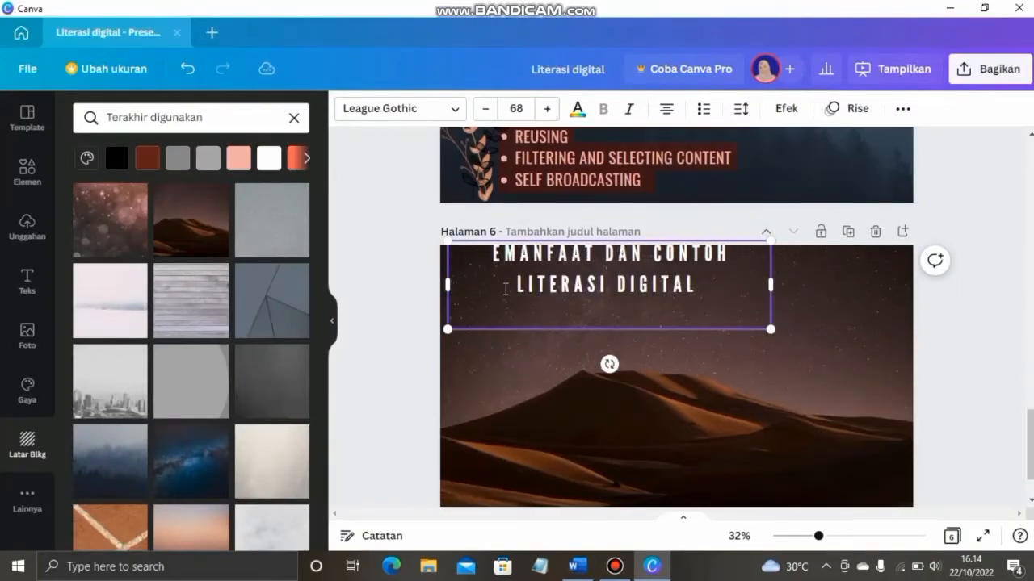
{"action": "left_click_drag", "start_coordinate": [770, 284], "coordinate": [914, 298]}
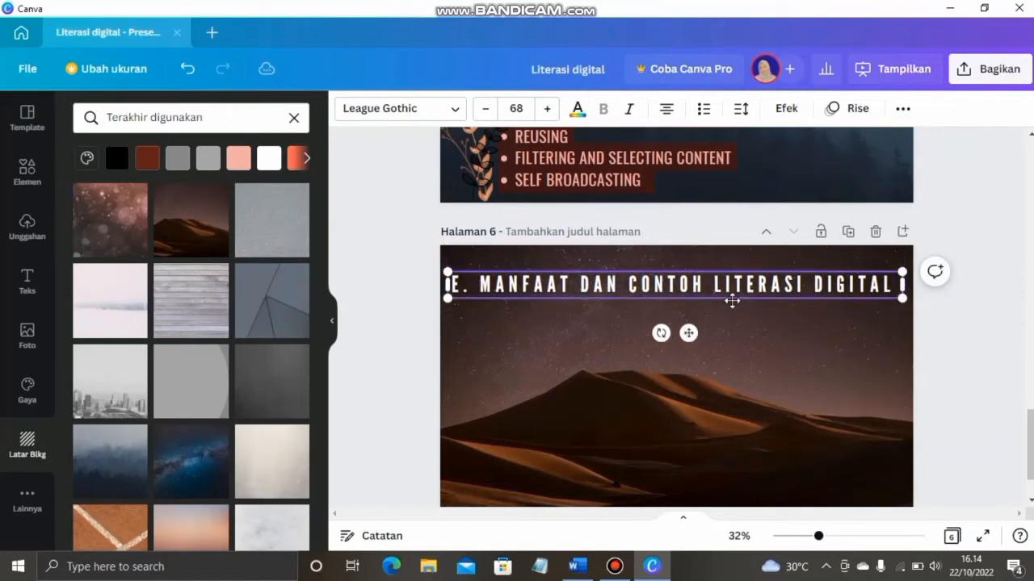
{"action": "left_click", "coordinate": [486, 108]}
{"action": "left_click", "coordinate": [486, 109]}
{"action": "left_click", "coordinate": [486, 108]}
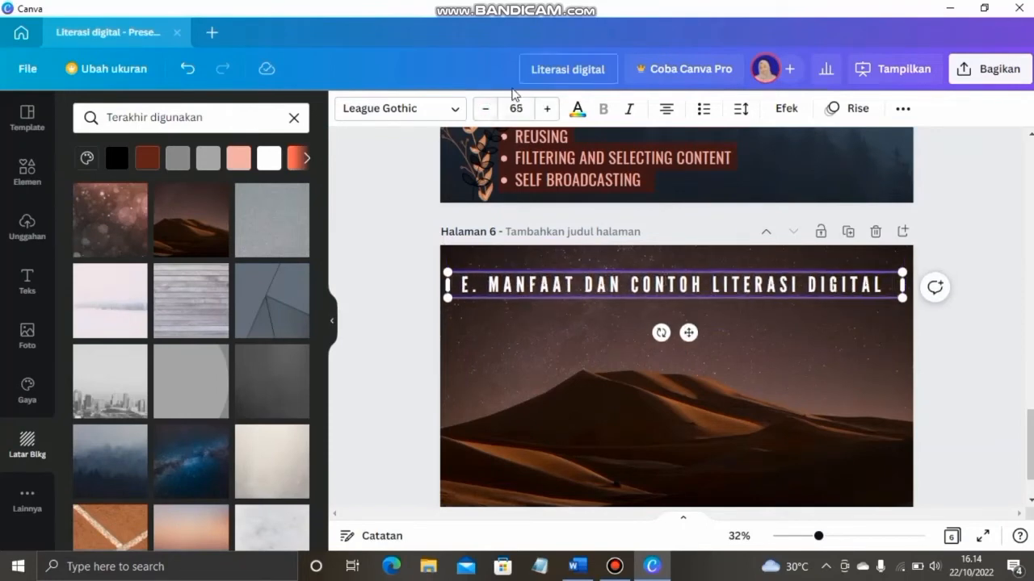
{"action": "left_click", "coordinate": [485, 109]}
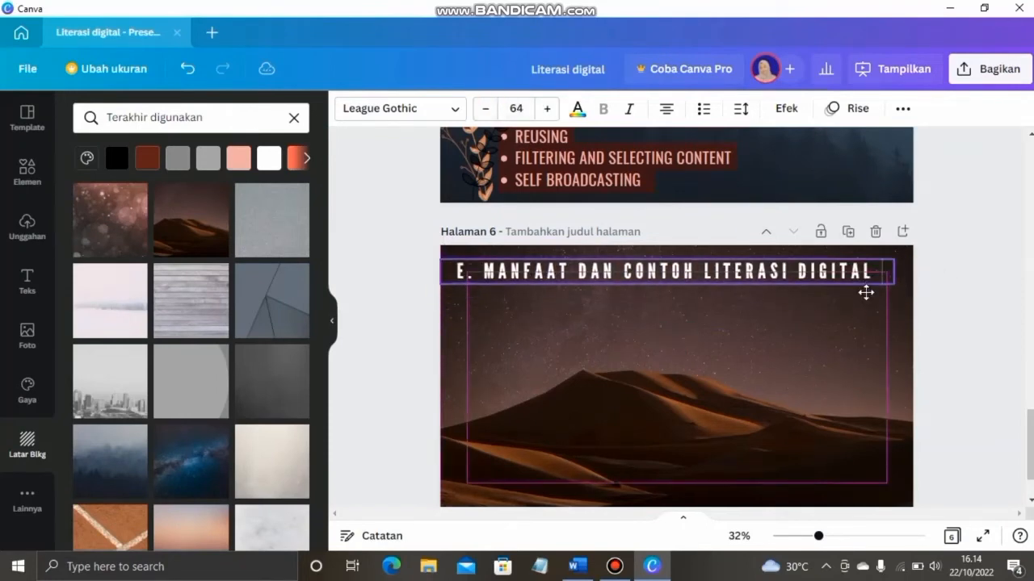
Renumber the slide 5 title from C. to D
{"action": "scroll", "coordinate": [657, 193], "scroll_direction": "up", "scroll_amount": 4}
{"action": "left_click", "coordinate": [479, 284]}
{"action": "key", "text": "BackSpace"}
{"action": "key", "text": "BackSpace"}
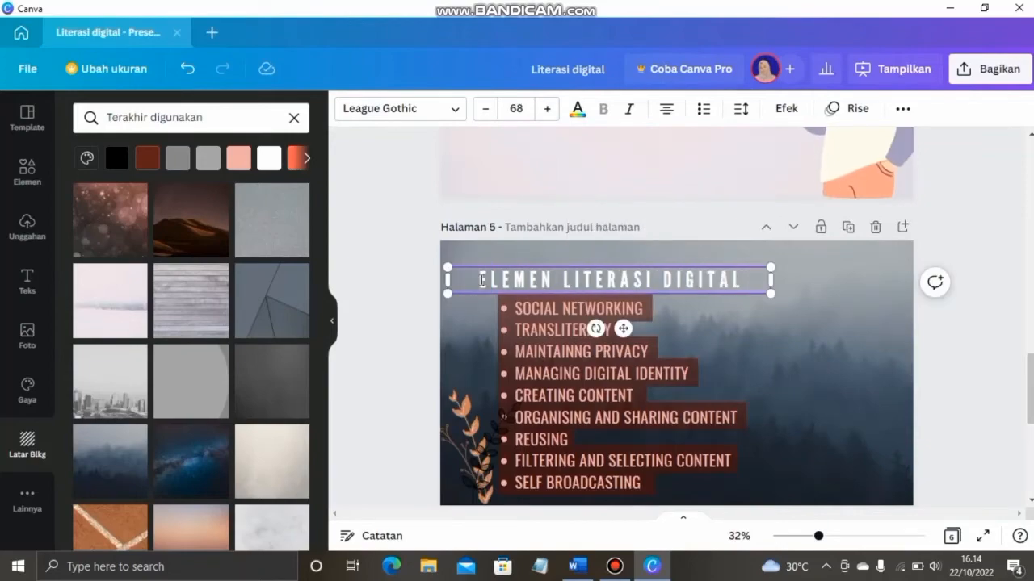
{"action": "type", "text": "D."}
Fill slide 6 with example items a–c from Word as bullets in a widened text box
{"action": "scroll", "coordinate": [757, 384], "scroll_direction": "down", "scroll_amount": 5}
{"action": "scroll", "coordinate": [756, 384], "scroll_direction": "up", "scroll_amount": 2}
{"action": "left_click", "coordinate": [620, 301]}
{"action": "key", "text": "ctrl+c"}
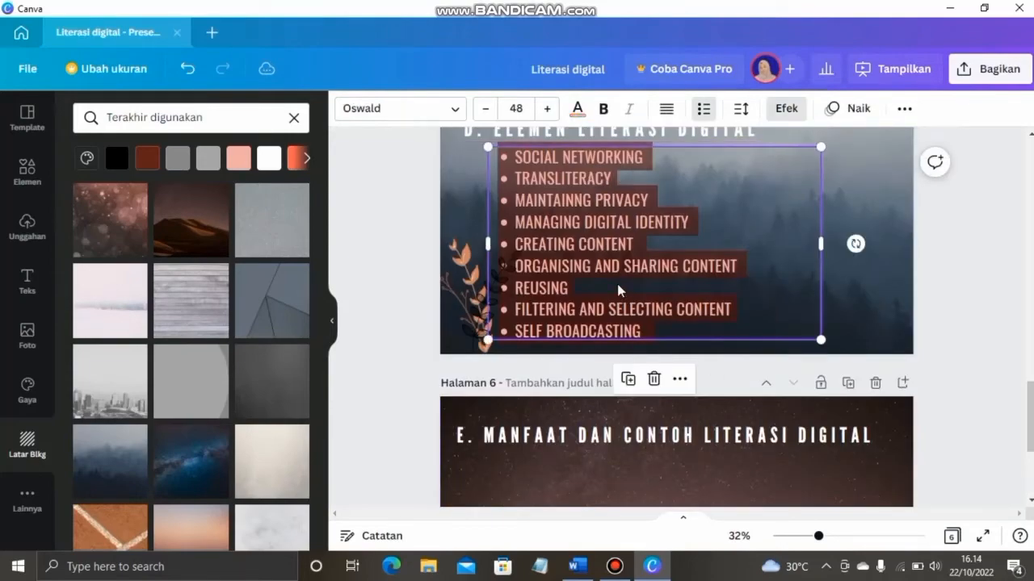
{"action": "scroll", "coordinate": [620, 301], "scroll_direction": "down", "scroll_amount": 3}
{"action": "key", "text": "ctrl+v"}
{"action": "key", "text": "alt+Tab"}
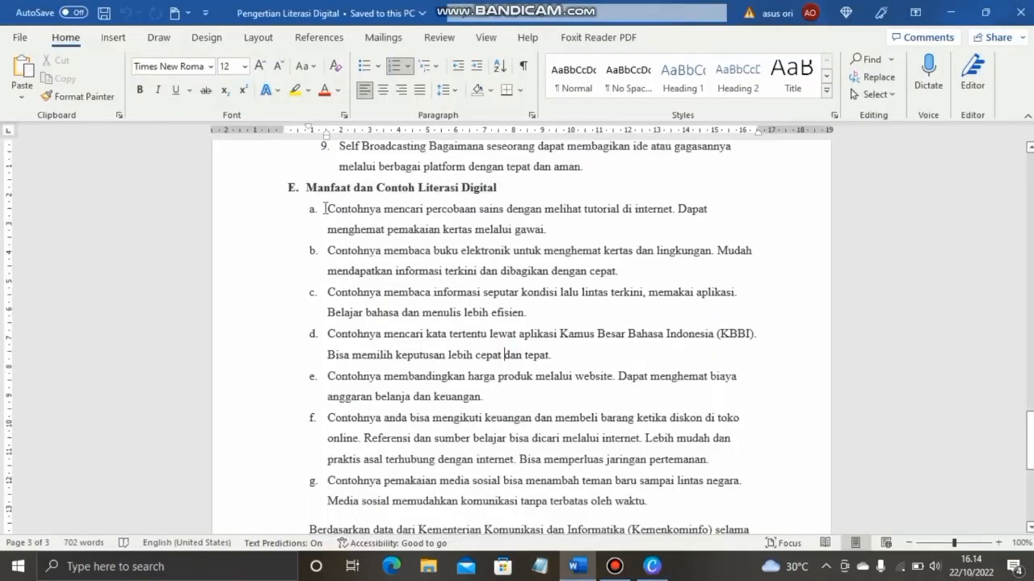
{"action": "left_click_drag", "start_coordinate": [405, 230], "coordinate": [529, 315]}
{"action": "key", "text": "ctrl+c"}
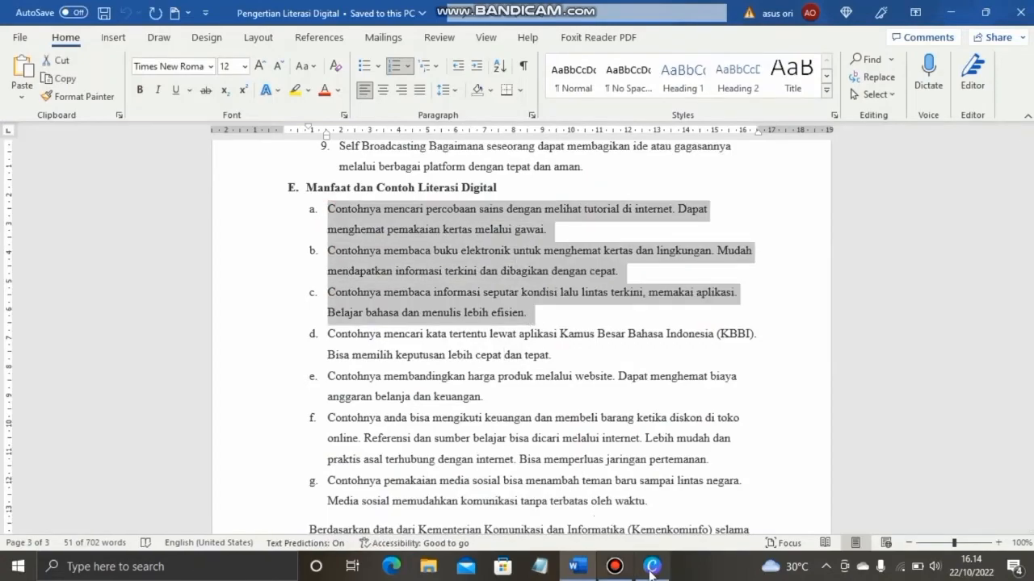
{"action": "key", "text": "alt+Tab"}
{"action": "key", "text": "ctrl+v"}
{"action": "left_click_drag", "start_coordinate": [820, 324], "coordinate": [895, 346]}
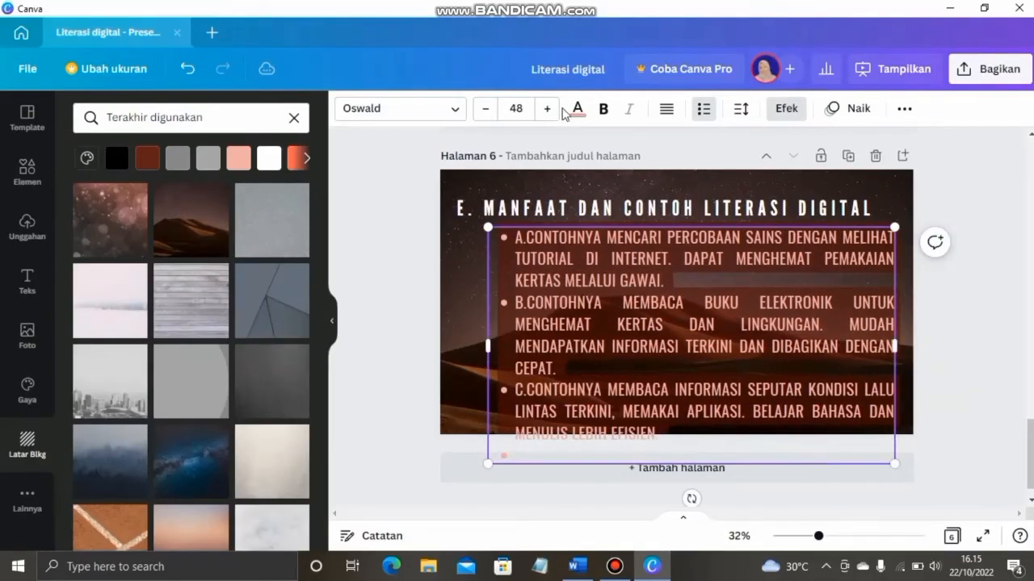
Enlarge slide 6's bullet text to 48 and widen its text box to the left
{"action": "left_click", "coordinate": [516, 108]}
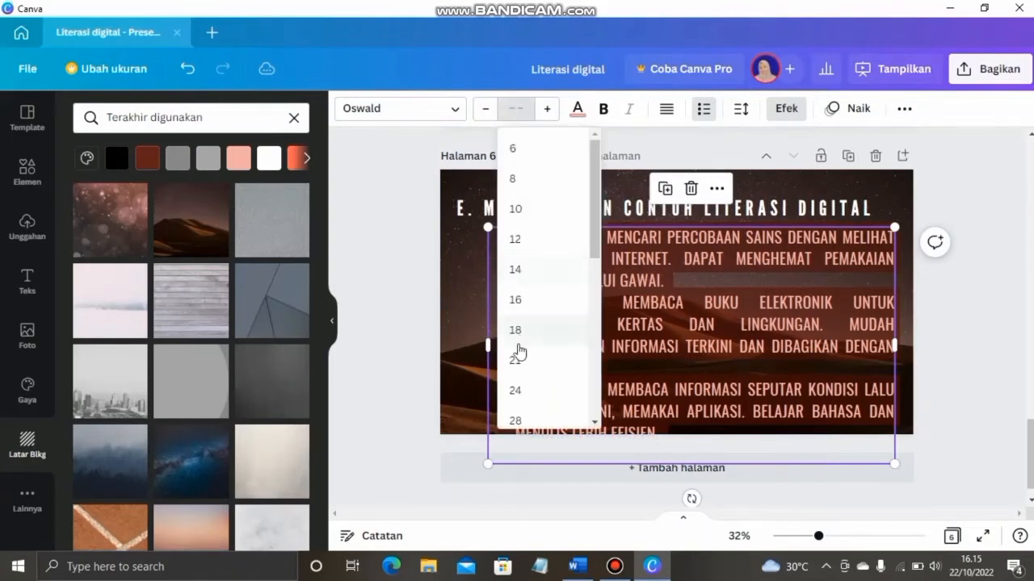
{"action": "left_click", "coordinate": [526, 236]}
{"action": "left_click", "coordinate": [516, 108]}
{"action": "left_click", "coordinate": [517, 369]}
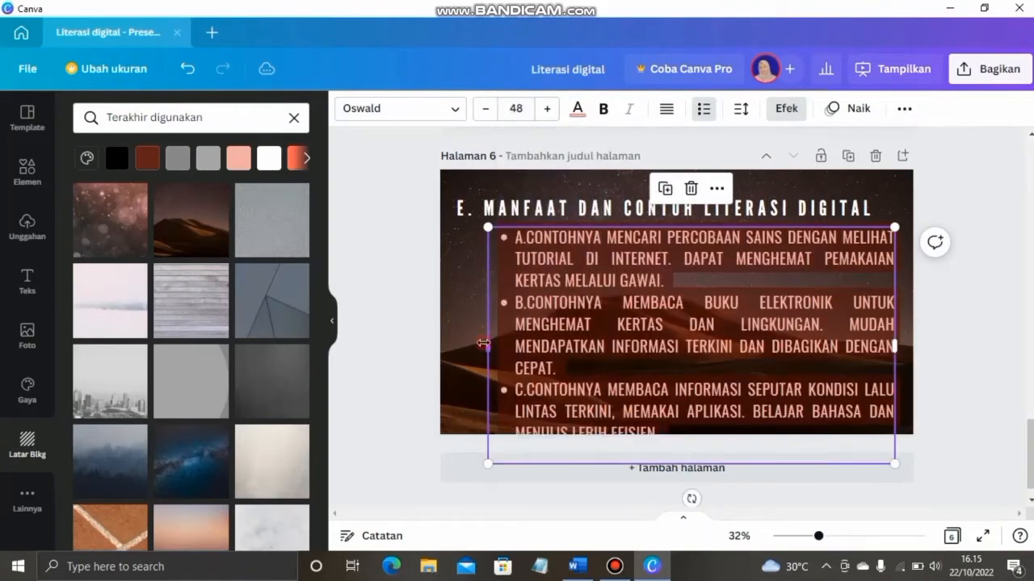
{"action": "left_click_drag", "start_coordinate": [483, 343], "coordinate": [466, 355]}
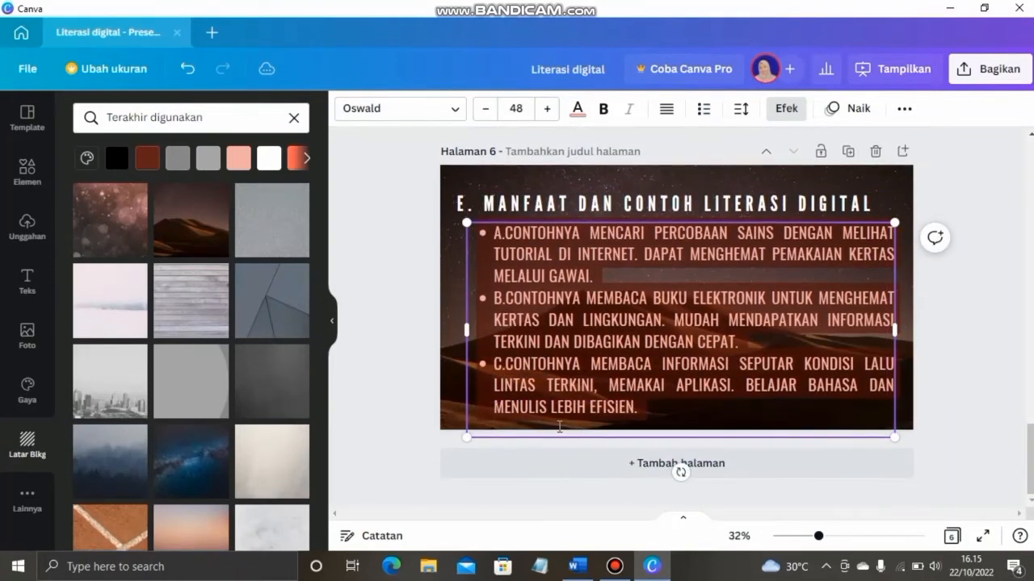
Settle the bullet text at size 43 and nudge the box slightly left and down
{"action": "left_click", "coordinate": [516, 108]}
{"action": "left_click", "coordinate": [526, 280]}
{"action": "left_click", "coordinate": [549, 110]}
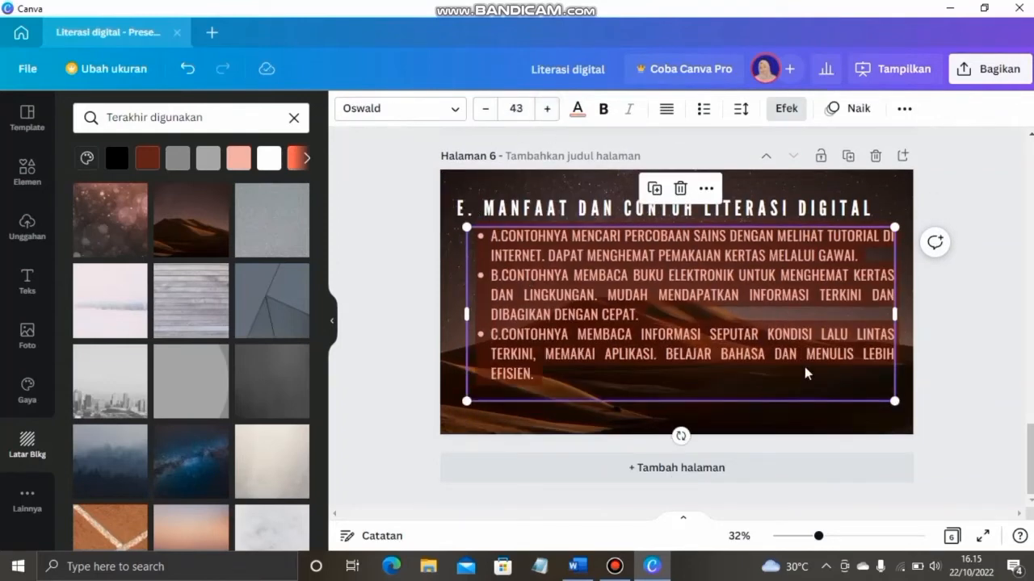
{"action": "left_click_drag", "start_coordinate": [895, 315], "coordinate": [886, 314]}
{"action": "left_click_drag", "start_coordinate": [731, 384], "coordinate": [731, 392]}
{"action": "left_click", "coordinate": [952, 378]}
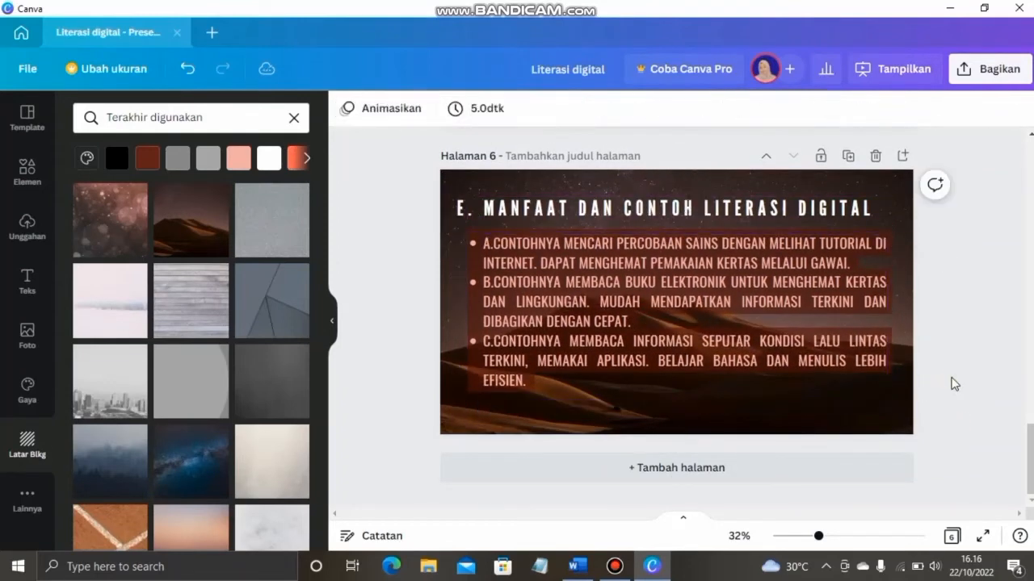
{"action": "scroll", "coordinate": [934, 339], "scroll_direction": "up", "scroll_amount": 15}
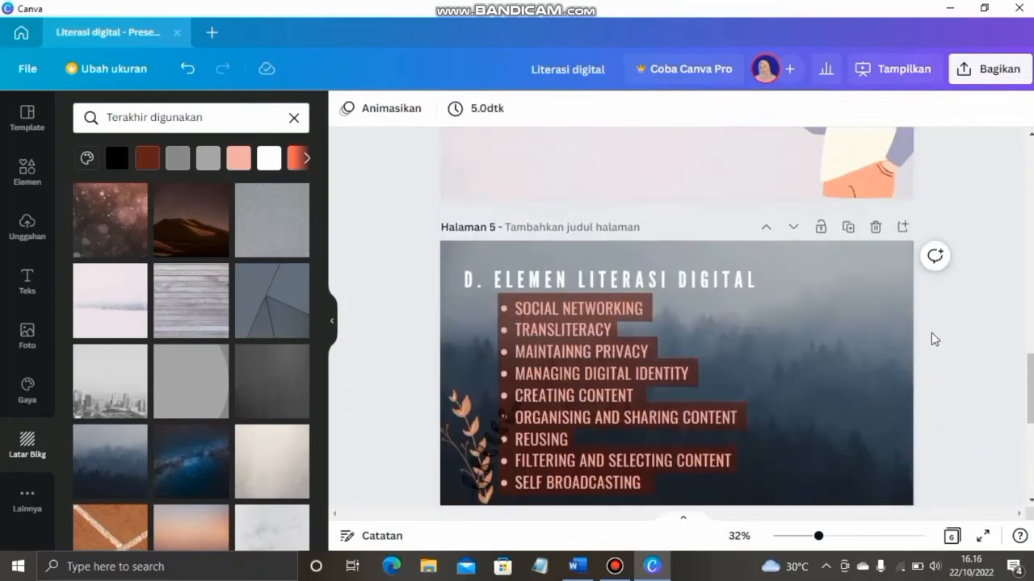
{"action": "scroll", "coordinate": [934, 339], "scroll_direction": "down", "scroll_amount": 14}
{"action": "scroll", "coordinate": [931, 339], "scroll_direction": "down", "scroll_amount": 2}
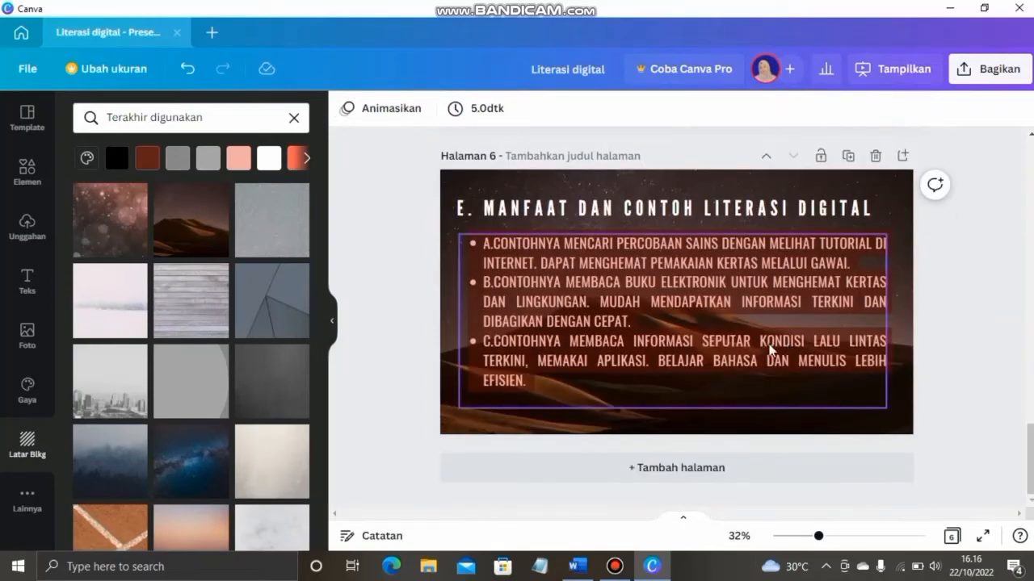
Give slide 6 bullets light grey text on dark Latar Belakang bands, then add blank page 7
{"action": "left_click", "coordinate": [767, 376]}
{"action": "left_click", "coordinate": [785, 108]}
{"action": "left_click", "coordinate": [187, 307]}
{"action": "left_click", "coordinate": [266, 214]}
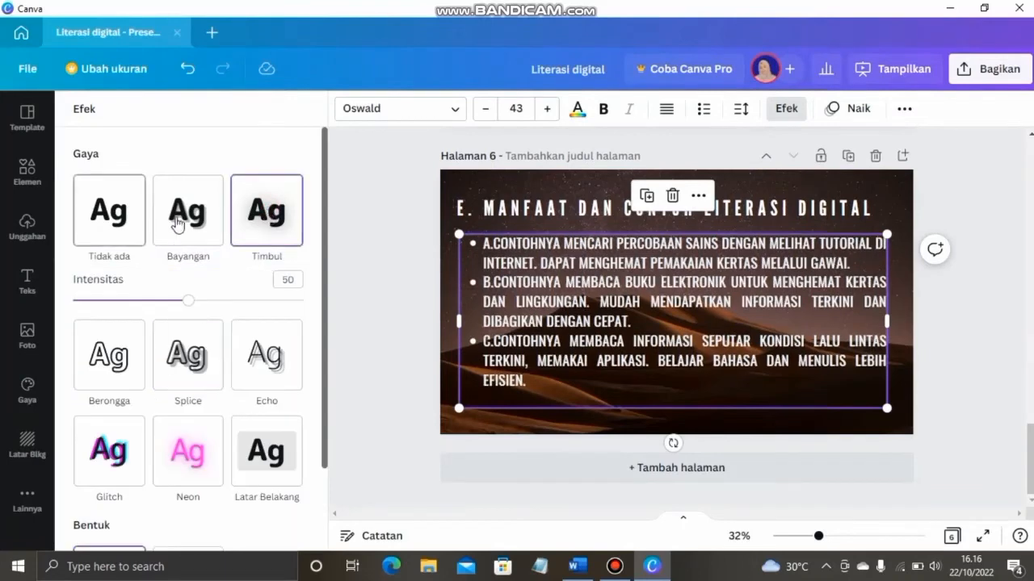
{"action": "left_click", "coordinate": [265, 454]}
{"action": "left_click", "coordinate": [578, 110]}
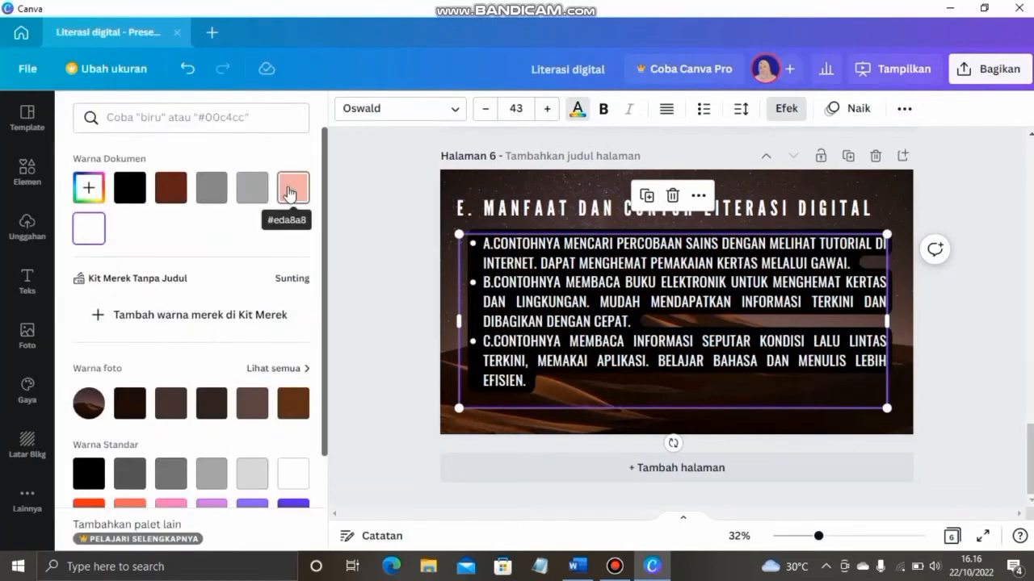
{"action": "left_click", "coordinate": [256, 474]}
{"action": "left_click", "coordinate": [289, 385]}
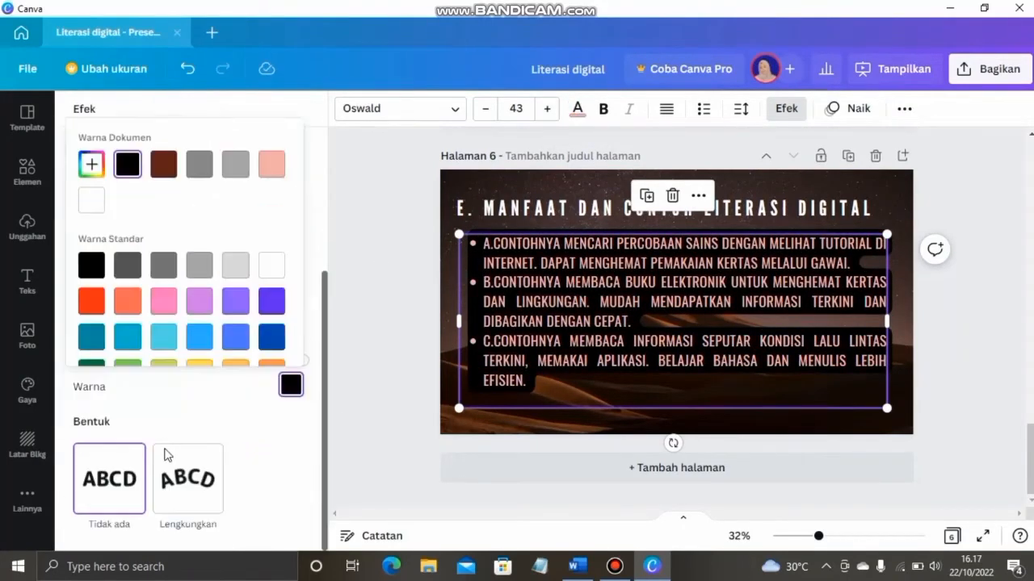
{"action": "scroll", "coordinate": [198, 403], "scroll_direction": "up", "scroll_amount": 2}
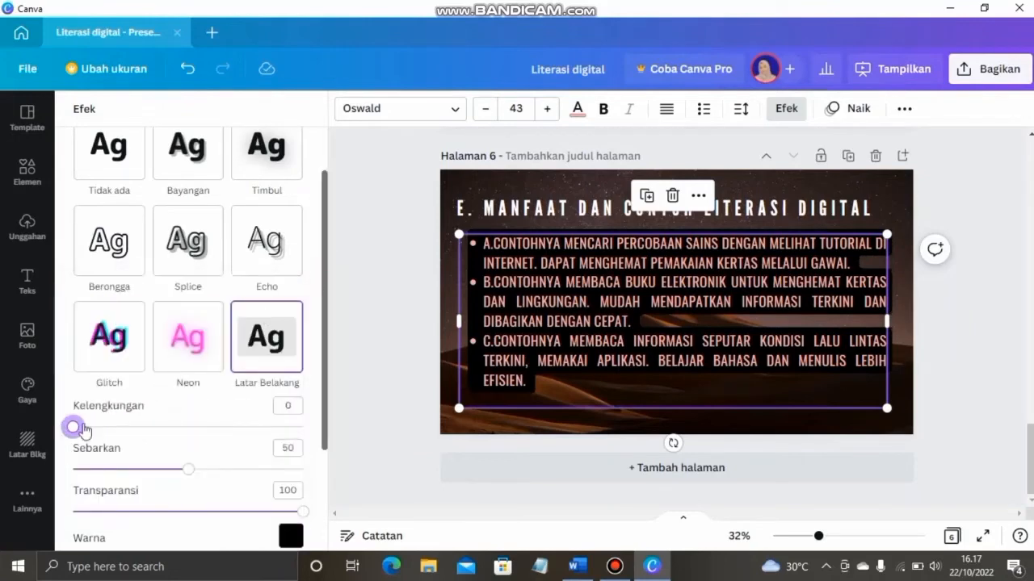
{"action": "left_click", "coordinate": [725, 470]}
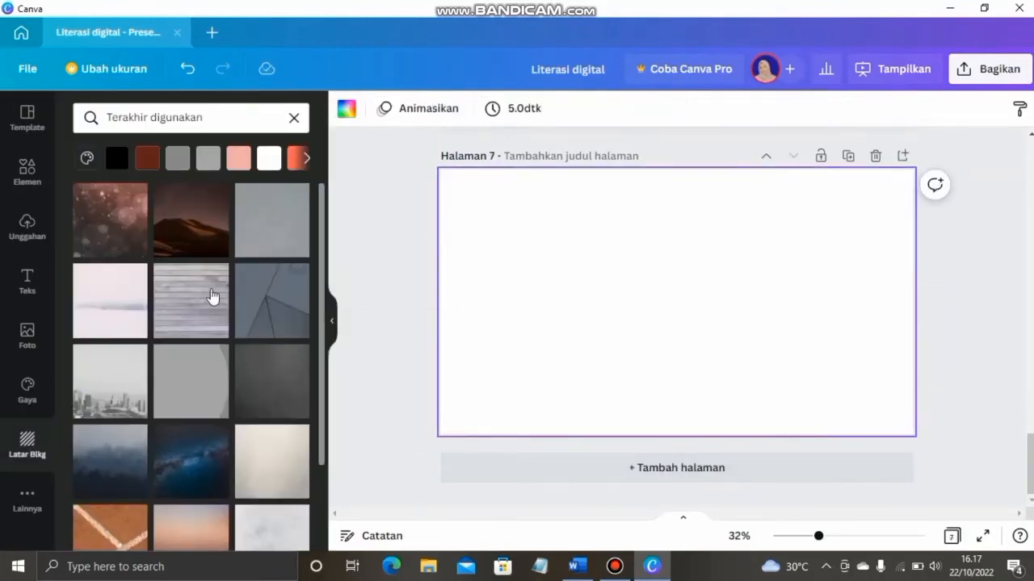
Give page 7 a bokeh background and a script 'Terimakasih' text design, enlarged
{"action": "left_click", "coordinate": [113, 226]}
{"action": "left_click", "coordinate": [35, 289]}
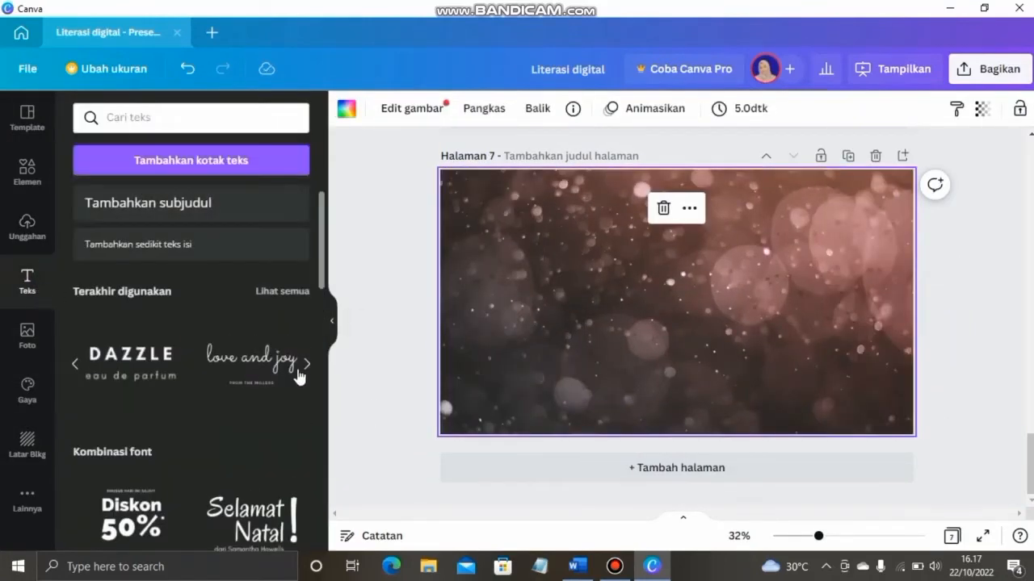
{"action": "left_click", "coordinate": [308, 365]}
{"action": "left_click", "coordinate": [308, 365]}
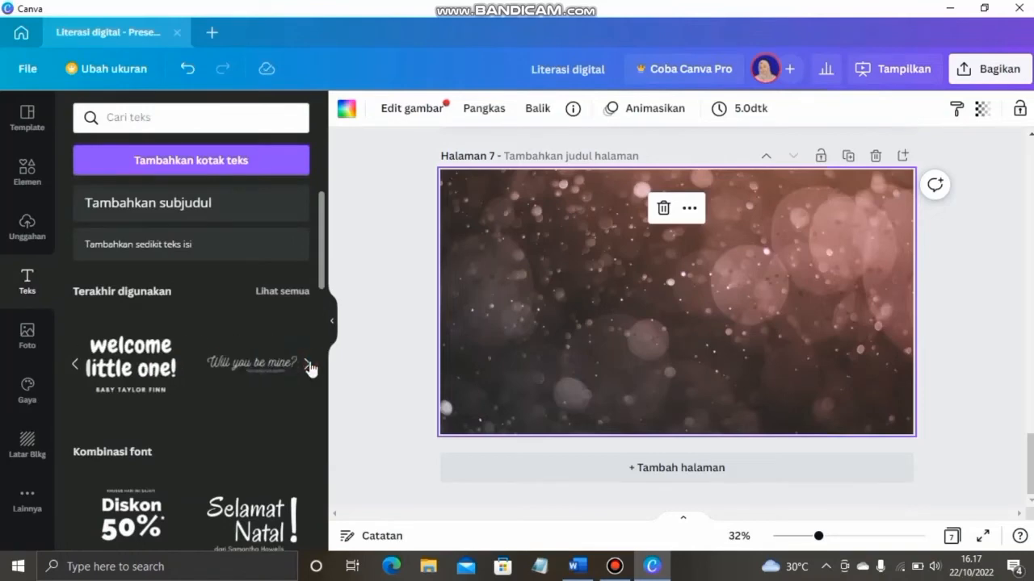
{"action": "left_click", "coordinate": [251, 370]}
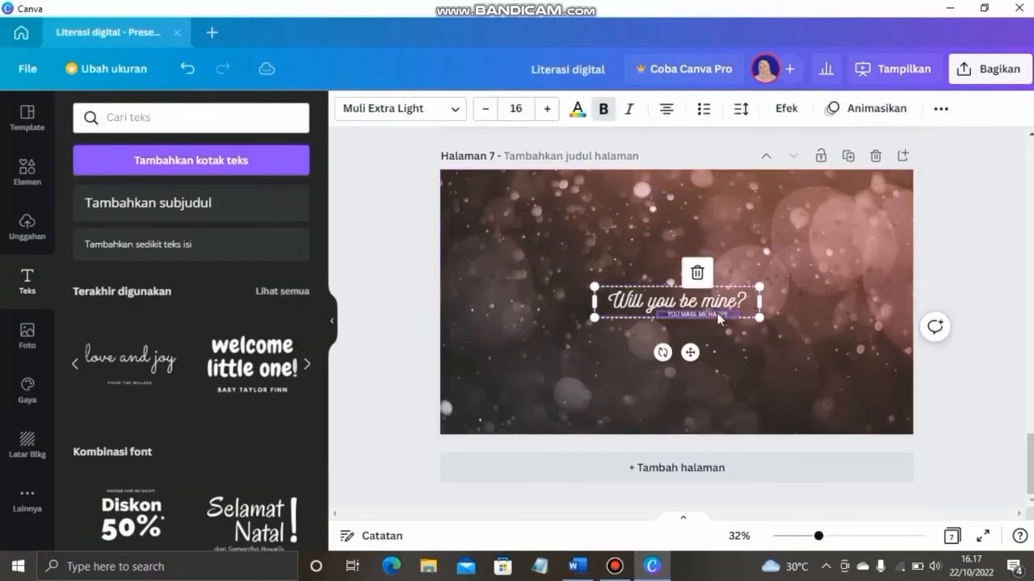
{"action": "double_click", "coordinate": [713, 302]}
{"action": "type", "text": "Terimakasih"}
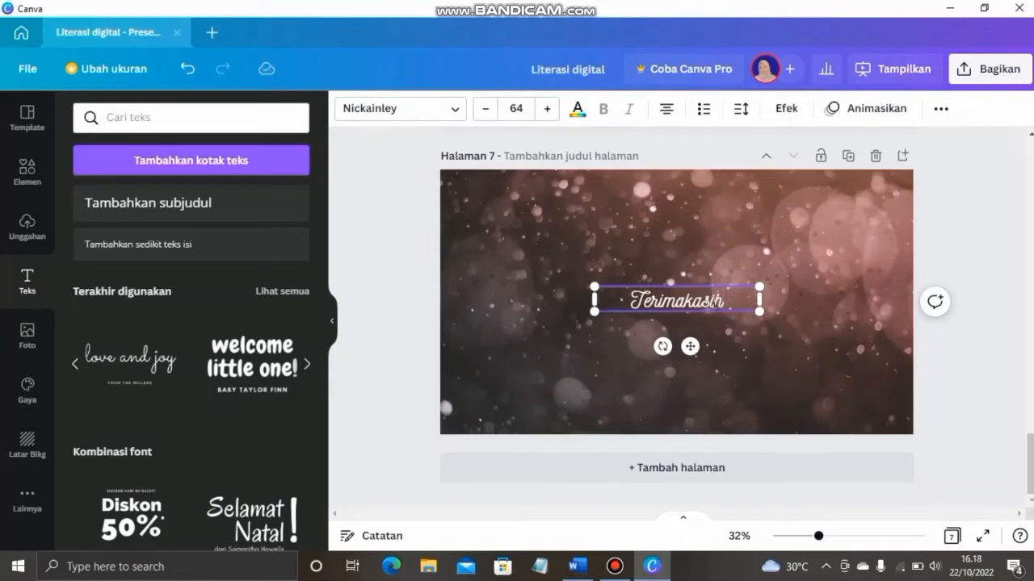
{"action": "mouse_move", "coordinate": [759, 311]}
{"action": "left_mouse_down"}
{"action": "mouse_move", "coordinate": [780, 322]}
{"action": "mouse_move", "coordinate": [730, 308]}
{"action": "mouse_move", "coordinate": [750, 301]}
{"action": "left_mouse_up"}
{"action": "left_click", "coordinate": [597, 355]}
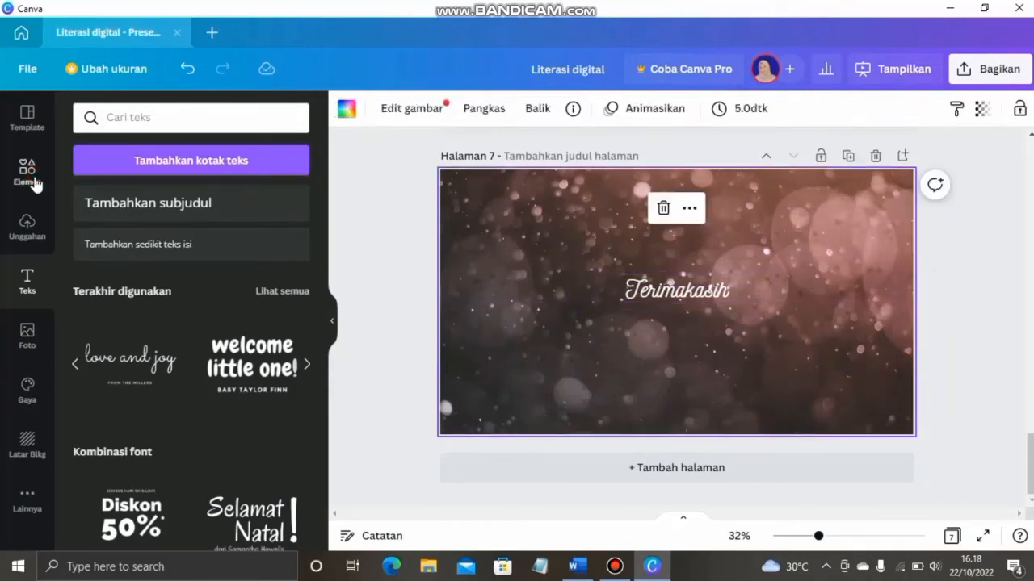
Flank 'Terimakasih' with a tilted leaf-arrow on the left and a mirrored copy on the right
{"action": "left_click", "coordinate": [35, 184]}
{"action": "scroll", "coordinate": [190, 323], "scroll_direction": "down", "scroll_amount": 3}
{"action": "left_click", "coordinate": [213, 354]}
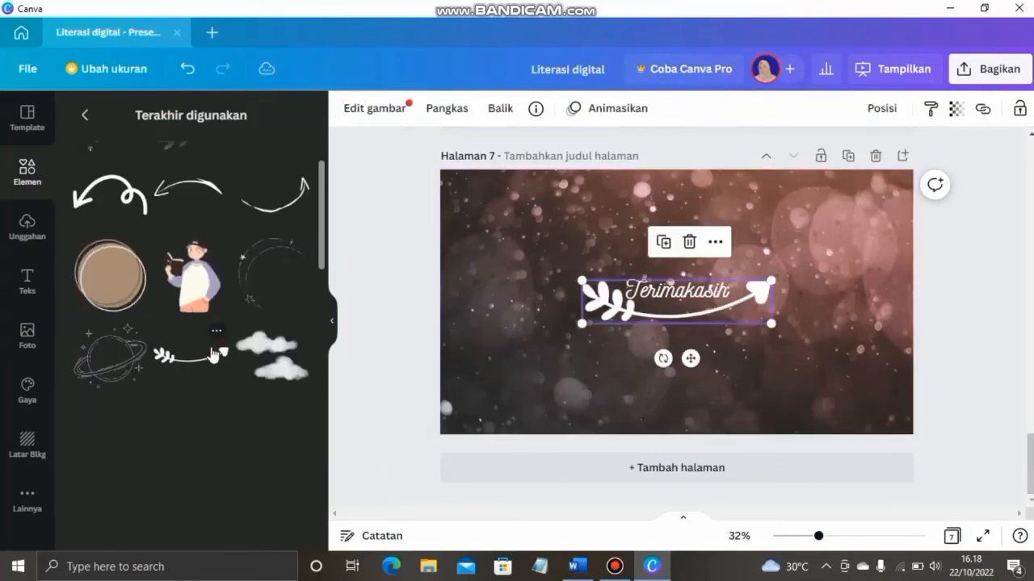
{"action": "left_click_drag", "start_coordinate": [758, 324], "coordinate": [673, 323]}
{"action": "left_click_drag", "start_coordinate": [577, 358], "coordinate": [625, 311]}
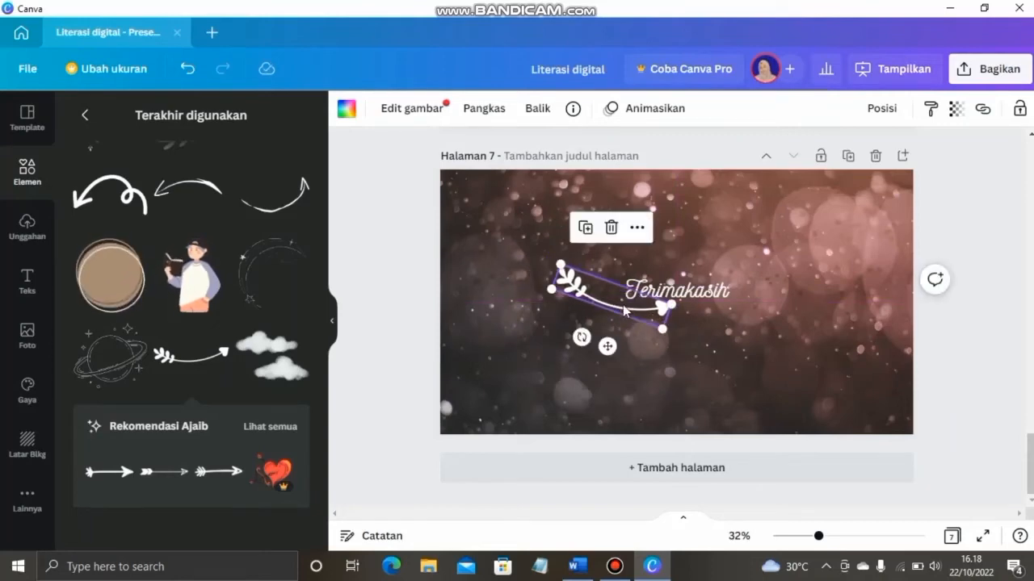
{"action": "key", "text": "ctrl+d"}
{"action": "left_click_drag", "start_coordinate": [621, 346], "coordinate": [660, 273]}
{"action": "left_click_drag", "start_coordinate": [611, 314], "coordinate": [676, 317]}
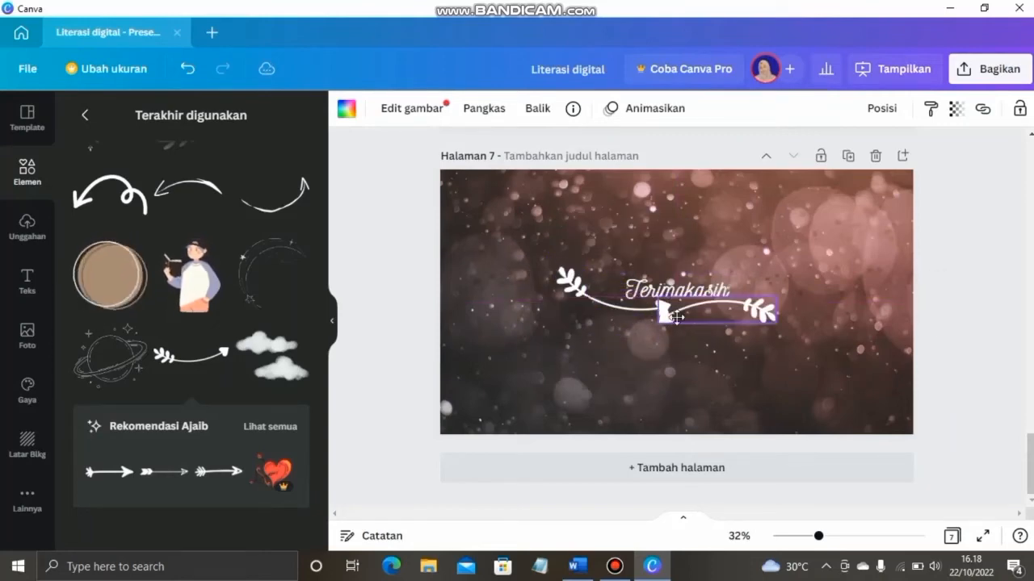
{"action": "left_click", "coordinate": [664, 357]}
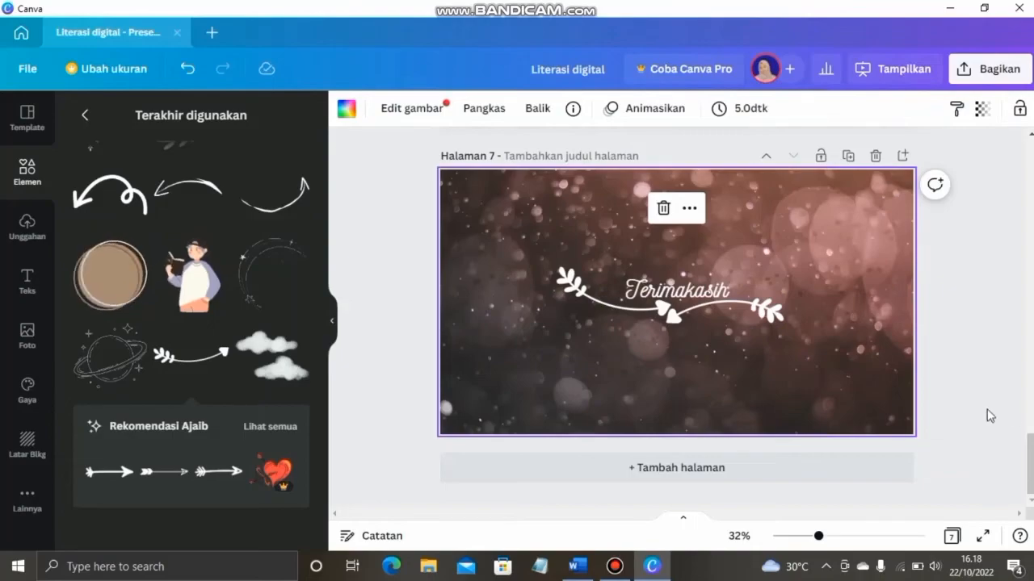
{"action": "scroll", "coordinate": [990, 416], "scroll_direction": "up", "scroll_amount": 5}
{"action": "scroll", "coordinate": [990, 416], "scroll_direction": "up", "scroll_amount": 18}
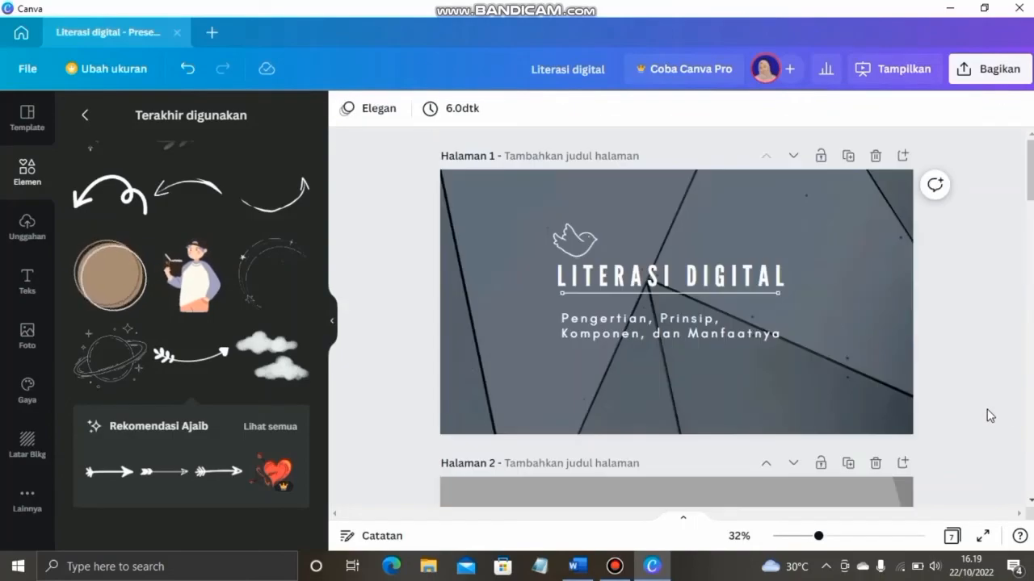
Play the seven-slide deck full screen, exit with Esc, and open the Bagikan share panel
{"action": "left_click", "coordinate": [983, 537]}
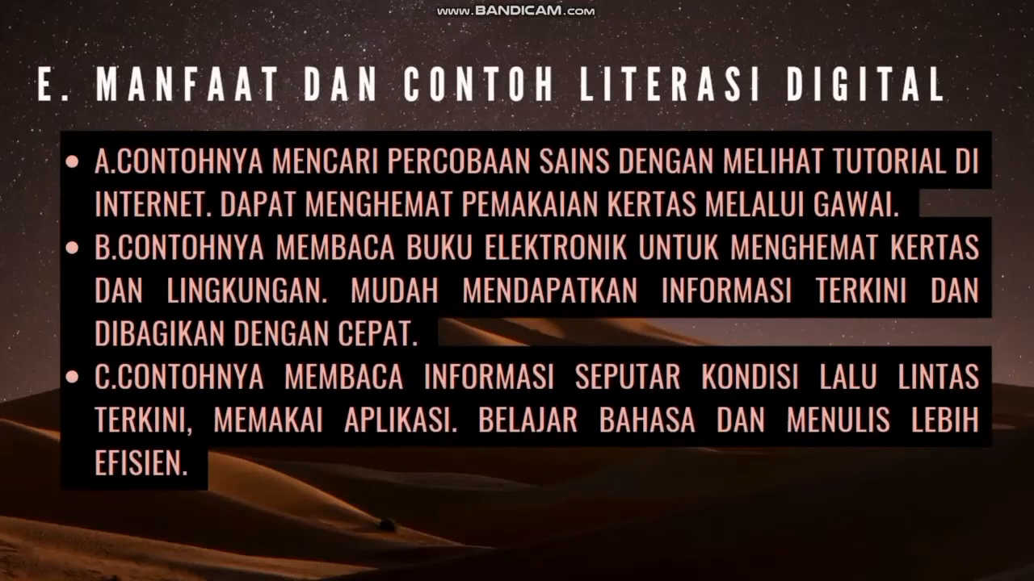
{"action": "key", "text": "Escape"}
{"action": "scroll", "coordinate": [836, 373], "scroll_direction": "up", "scroll_amount": 20}
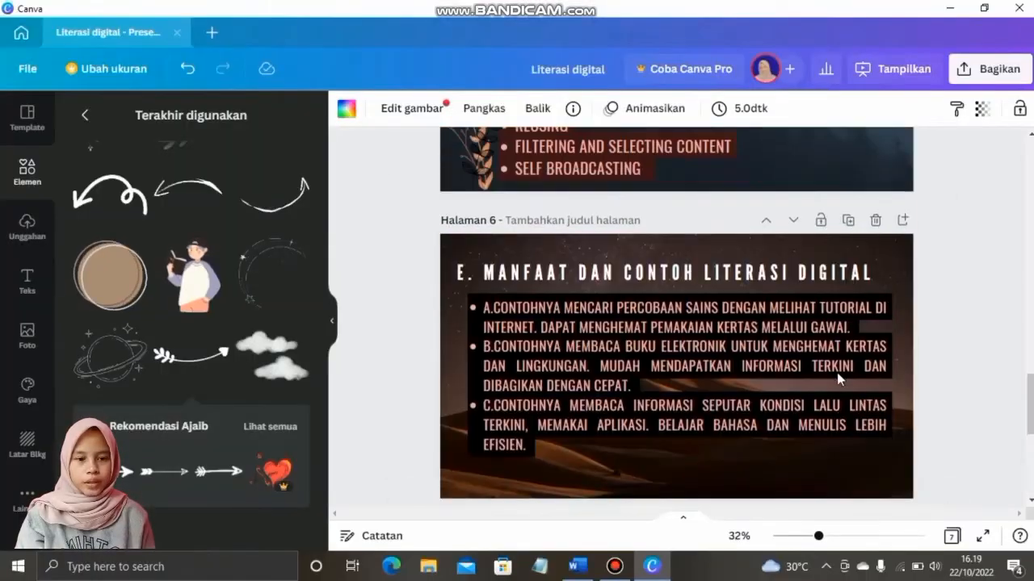
{"action": "left_click", "coordinate": [984, 74]}
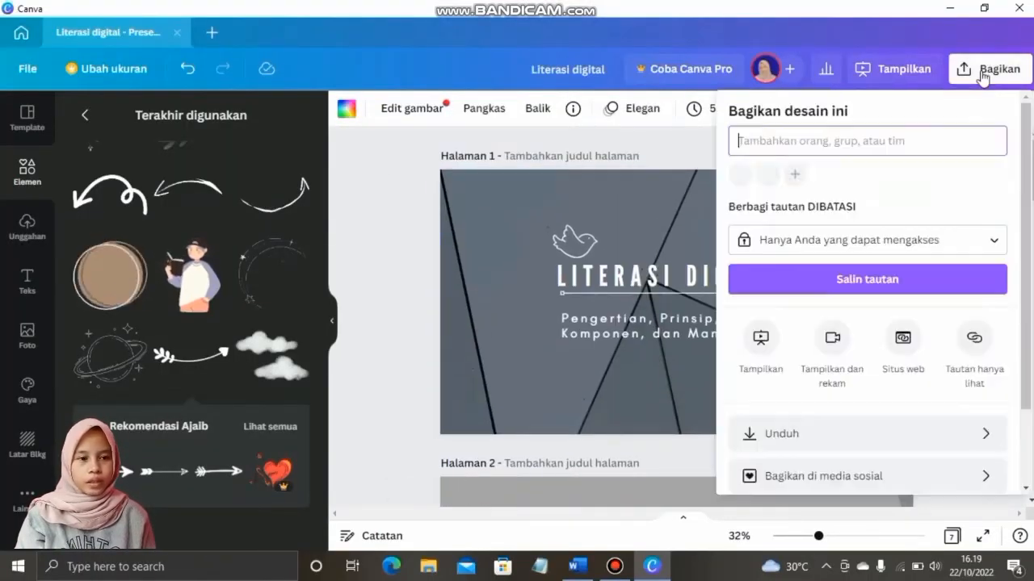
Download all seven pages as a Microsoft PowerPoint file via Bagikan > Lainnya
{"action": "scroll", "coordinate": [899, 404], "scroll_direction": "down", "scroll_amount": 3}
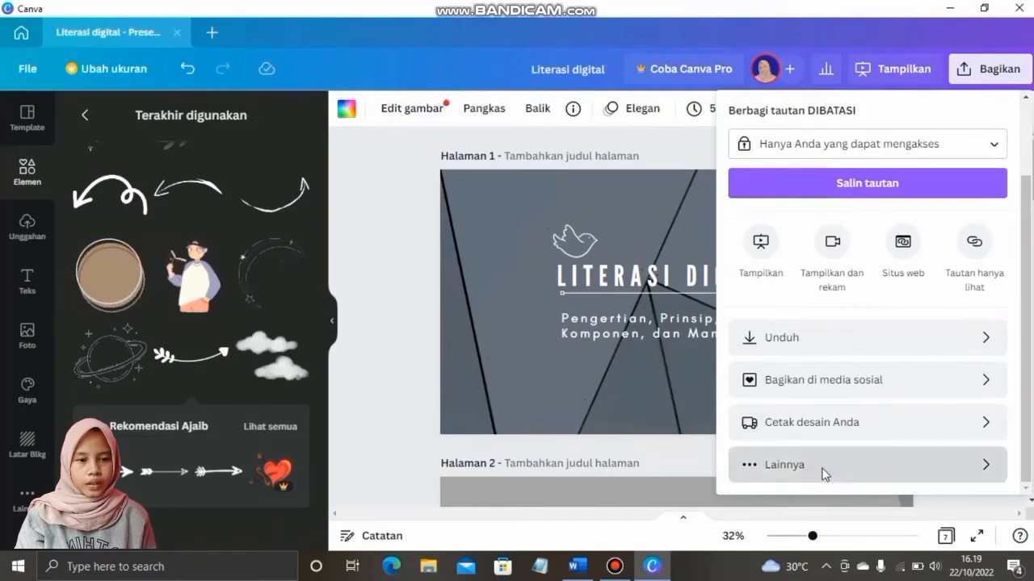
{"action": "left_click", "coordinate": [823, 468]}
{"action": "scroll", "coordinate": [850, 395], "scroll_direction": "down", "scroll_amount": 5}
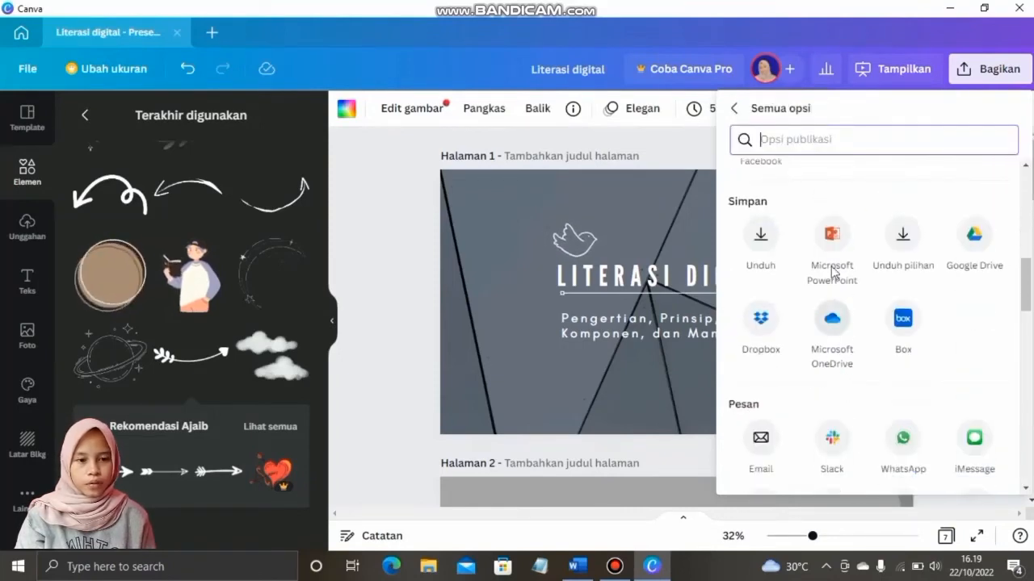
{"action": "left_click", "coordinate": [832, 235]}
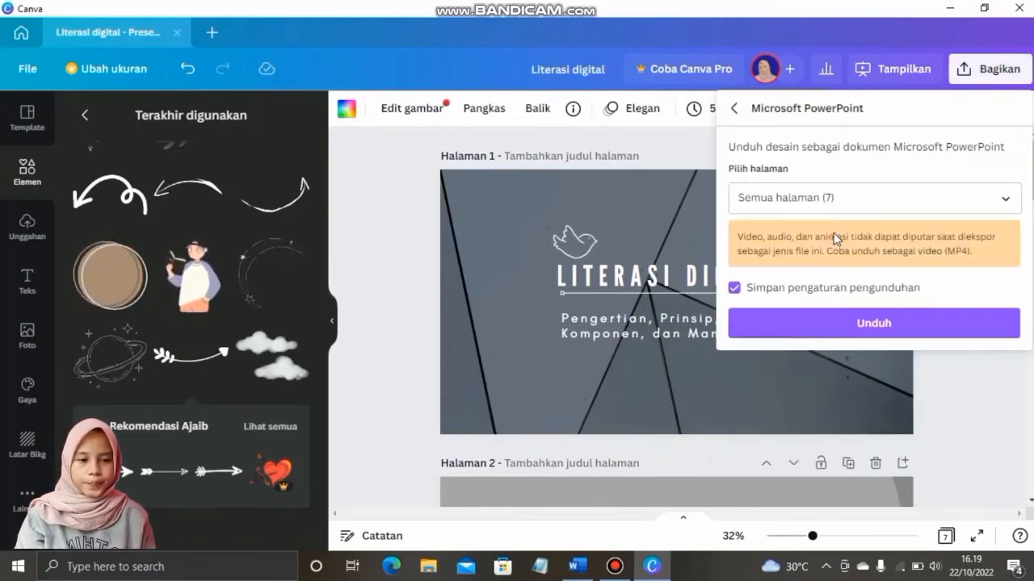
{"action": "left_click", "coordinate": [870, 323]}
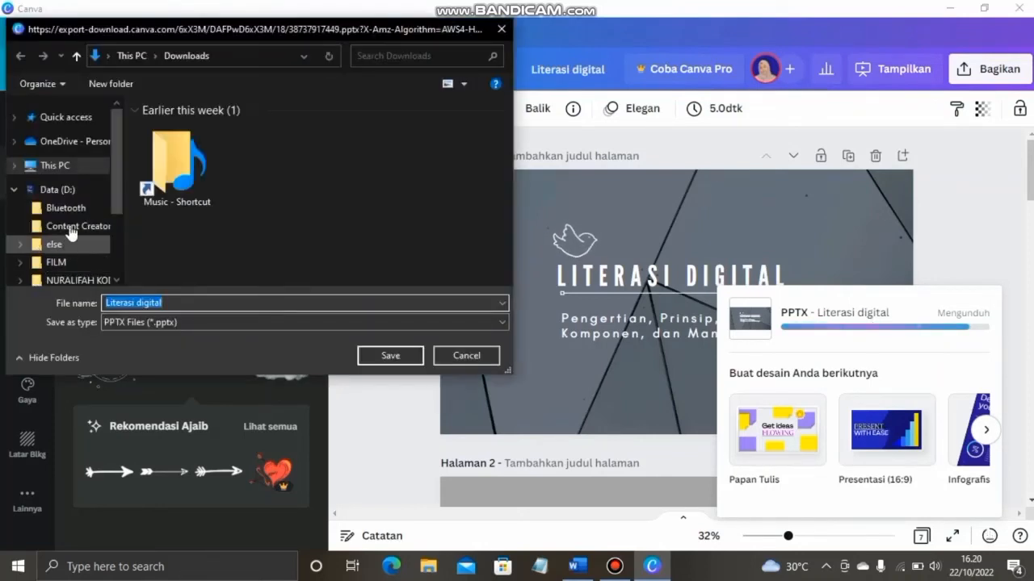
Save the 'Literasi digital' PPTX into the UNIGAL folder and run it as a PowerPoint slide show
{"action": "scroll", "coordinate": [44, 193], "scroll_direction": "down", "scroll_amount": 4}
{"action": "left_click", "coordinate": [73, 253]}
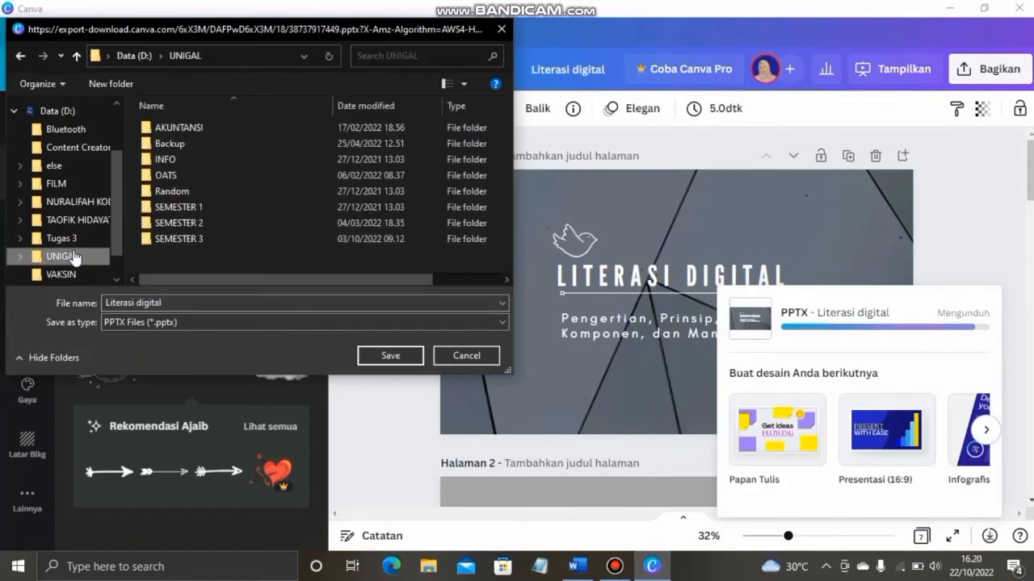
{"action": "left_click", "coordinate": [388, 356]}
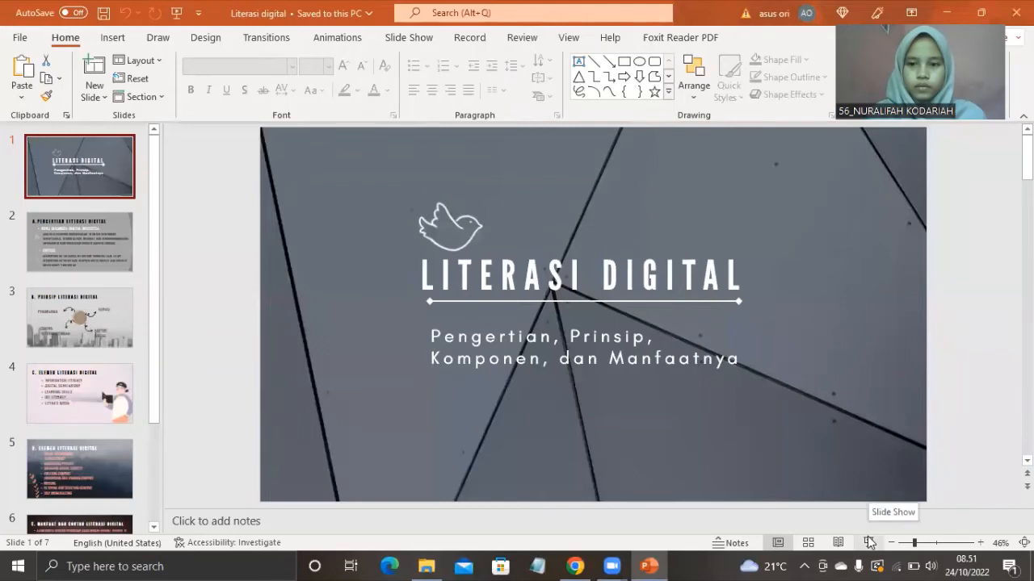
{"action": "left_click", "coordinate": [868, 543]}
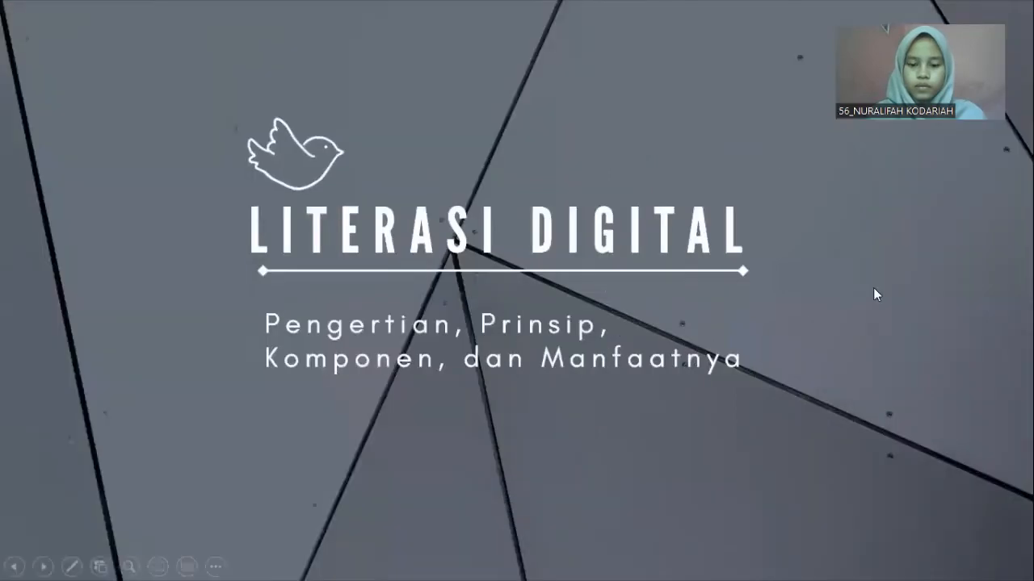